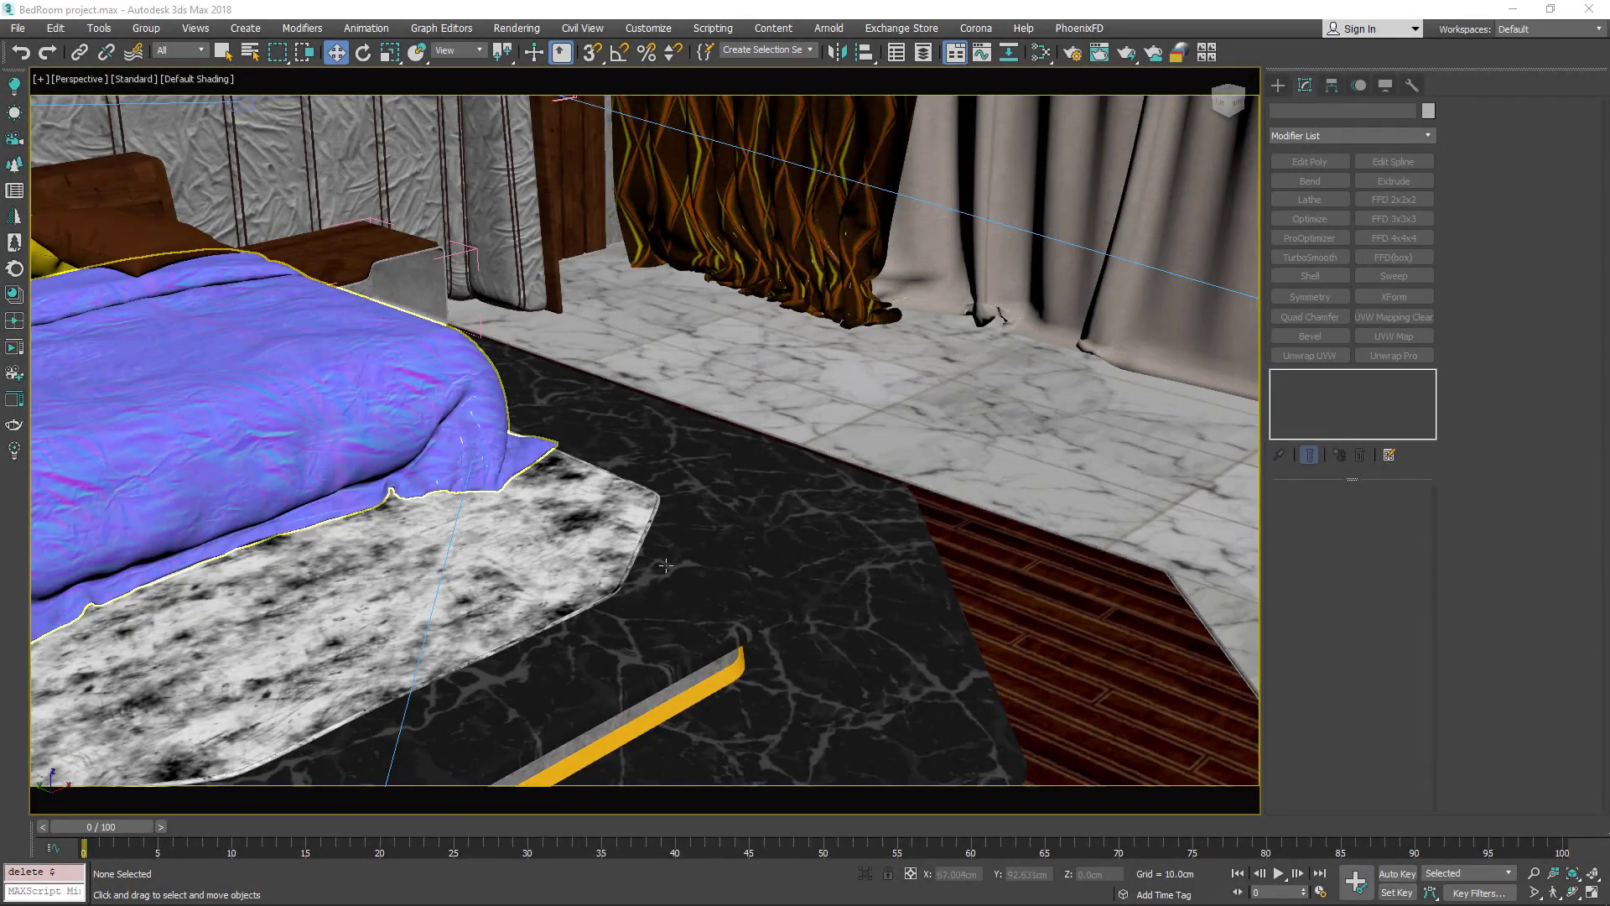
Step: Orbit and pan the Perspective view around the bed, sofa, table and curtains, then step back to a wider bed view
mouse_move(412, 386)
middle_down()
mouse_move(663, 374)
mouse_move(744, 330)
mouse_move(691, 348)
middle_up()
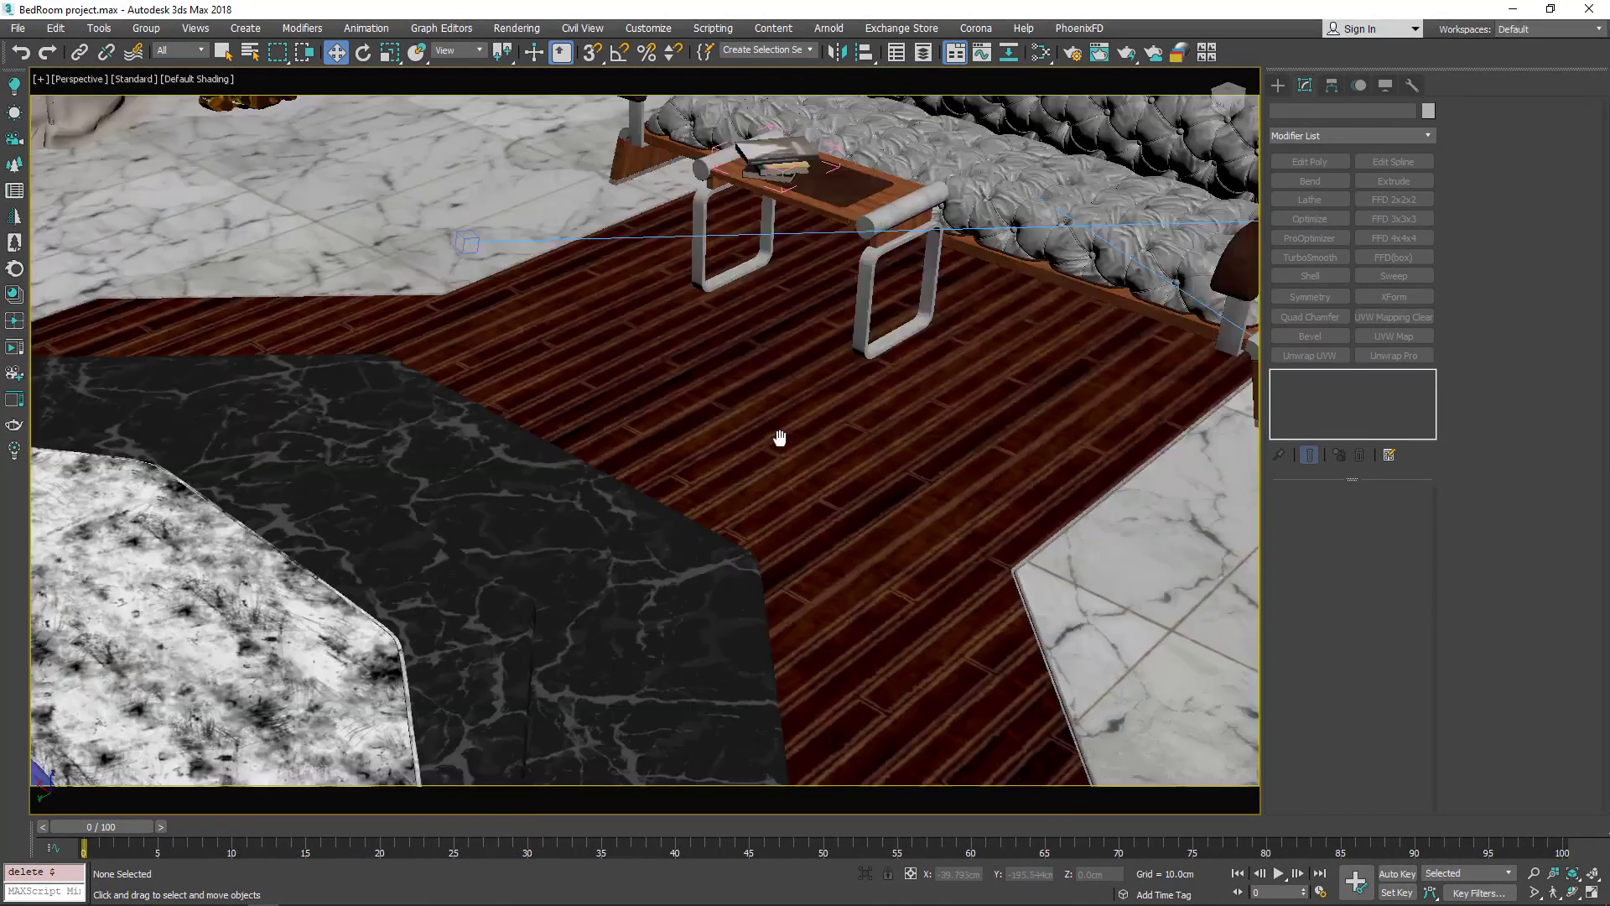
alt+middle_drag(779, 437, 975, 275)
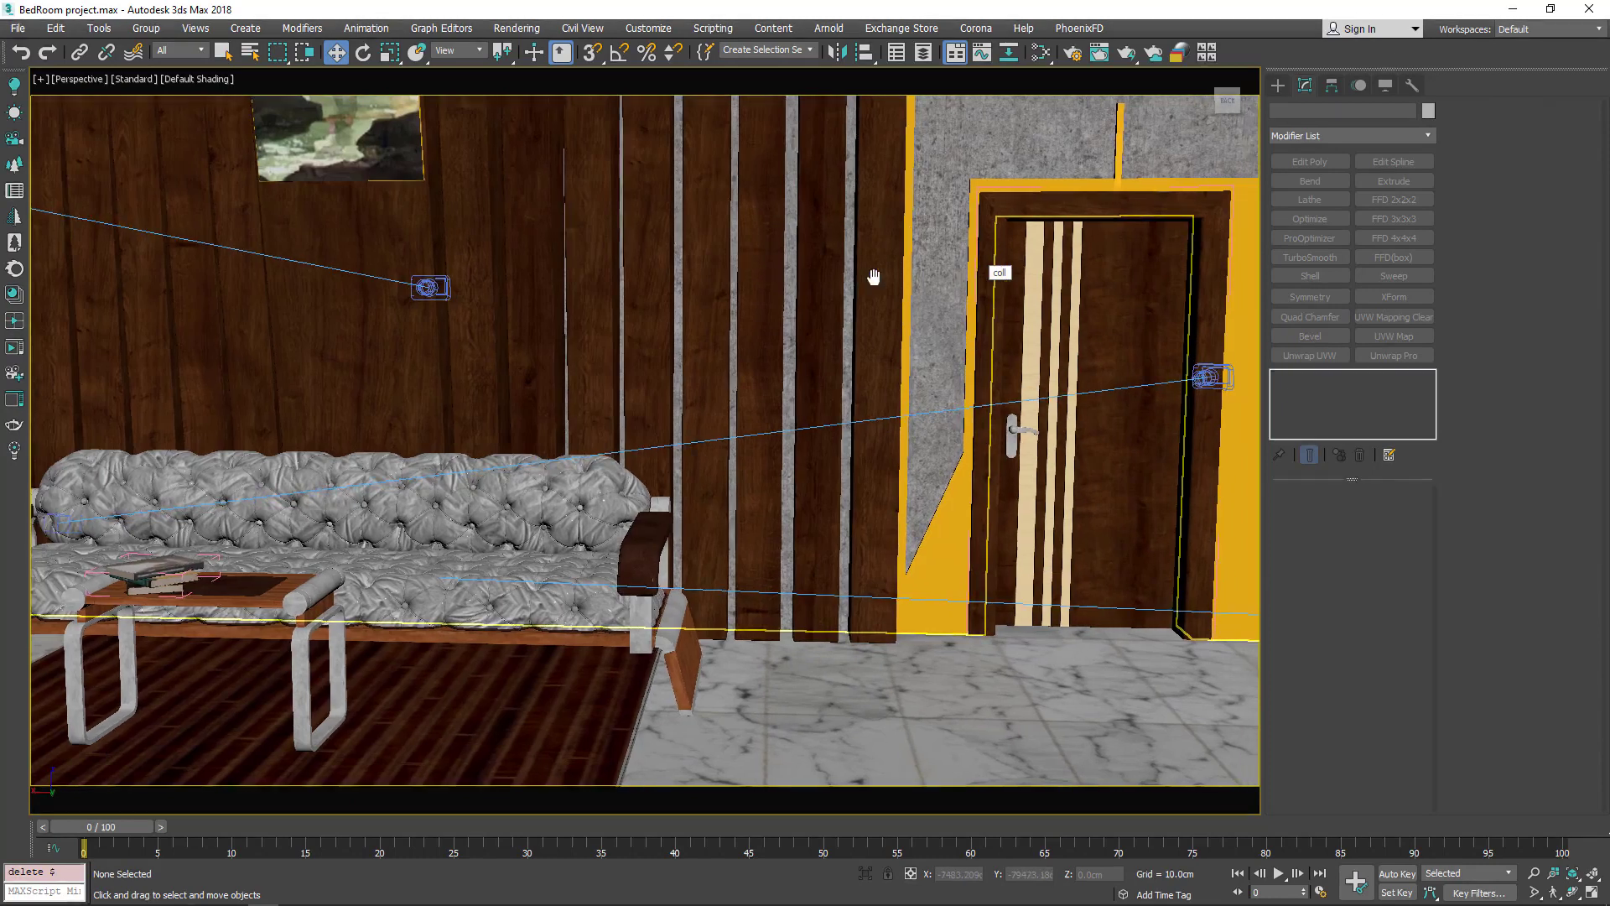
mouse_move(757, 309)
alt+middle_down()
mouse_move(839, 316)
mouse_move(701, 345)
mouse_move(942, 301)
mouse_move(791, 345)
alt+middle_up()
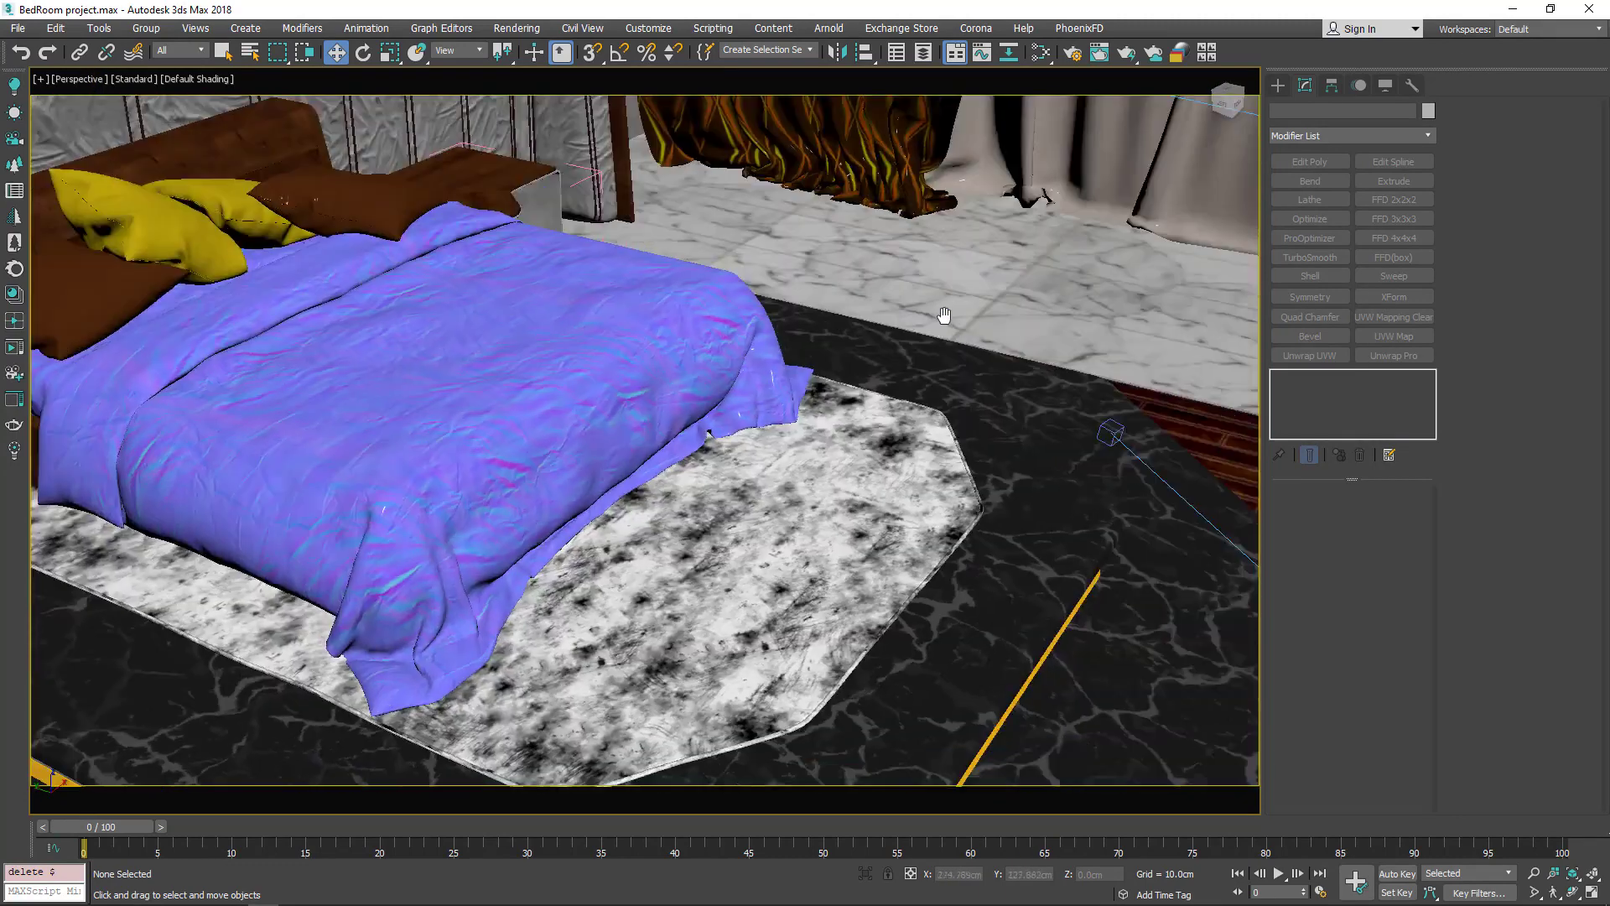
mouse_move(945, 315)
alt+middle_down()
mouse_move(992, 324)
mouse_move(1059, 303)
alt+middle_up()
alt+middle_drag(770, 361, 828, 345)
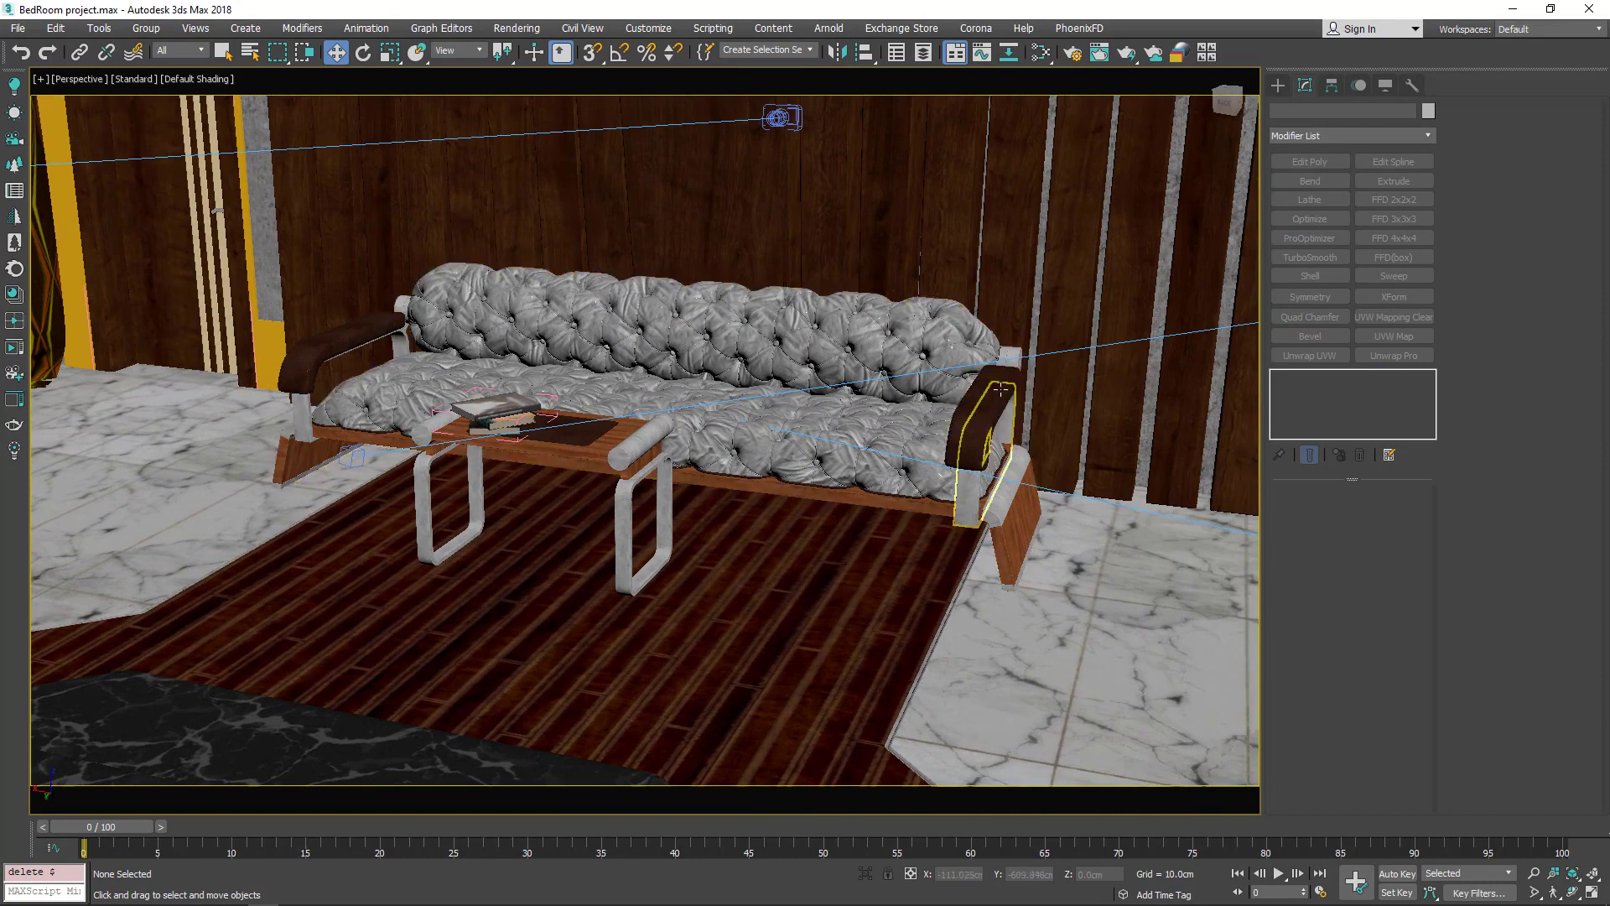
mouse_move(1000, 389)
alt+middle_down()
mouse_move(803, 382)
mouse_move(604, 421)
alt+middle_up()
key(shift+z)
key(shift+z)
key(shift+z)
key(shift+z)
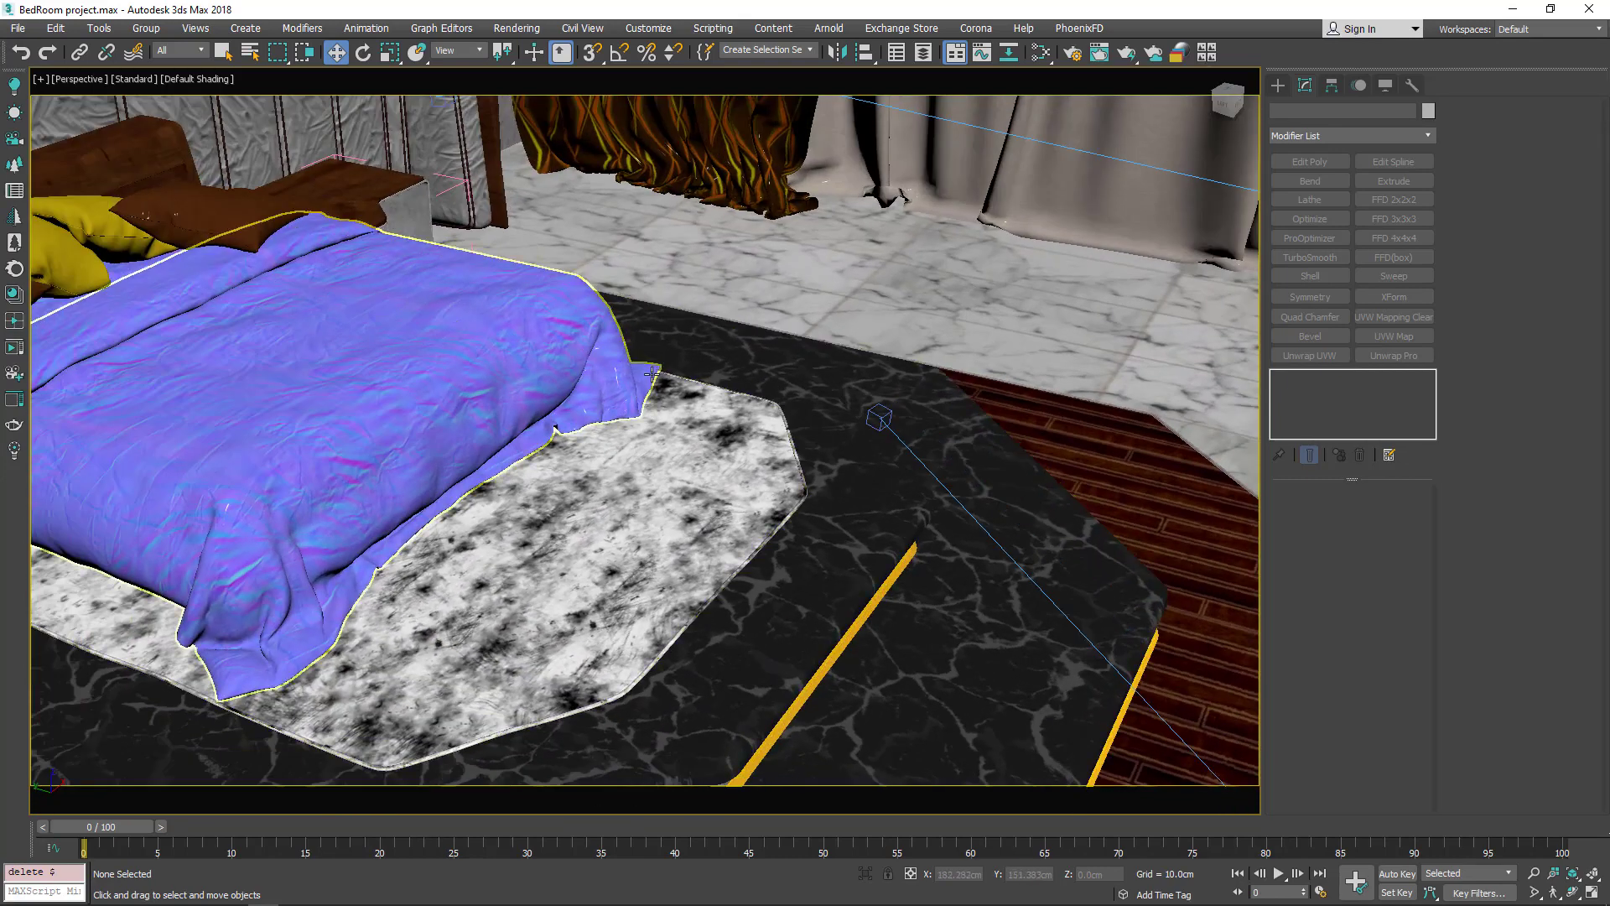
key(shift+z)
Step: Maximize the Top viewport for a top-down wireframe view of the whole room
key(alt+w)
middle_click(515, 408)
key(alt+w)
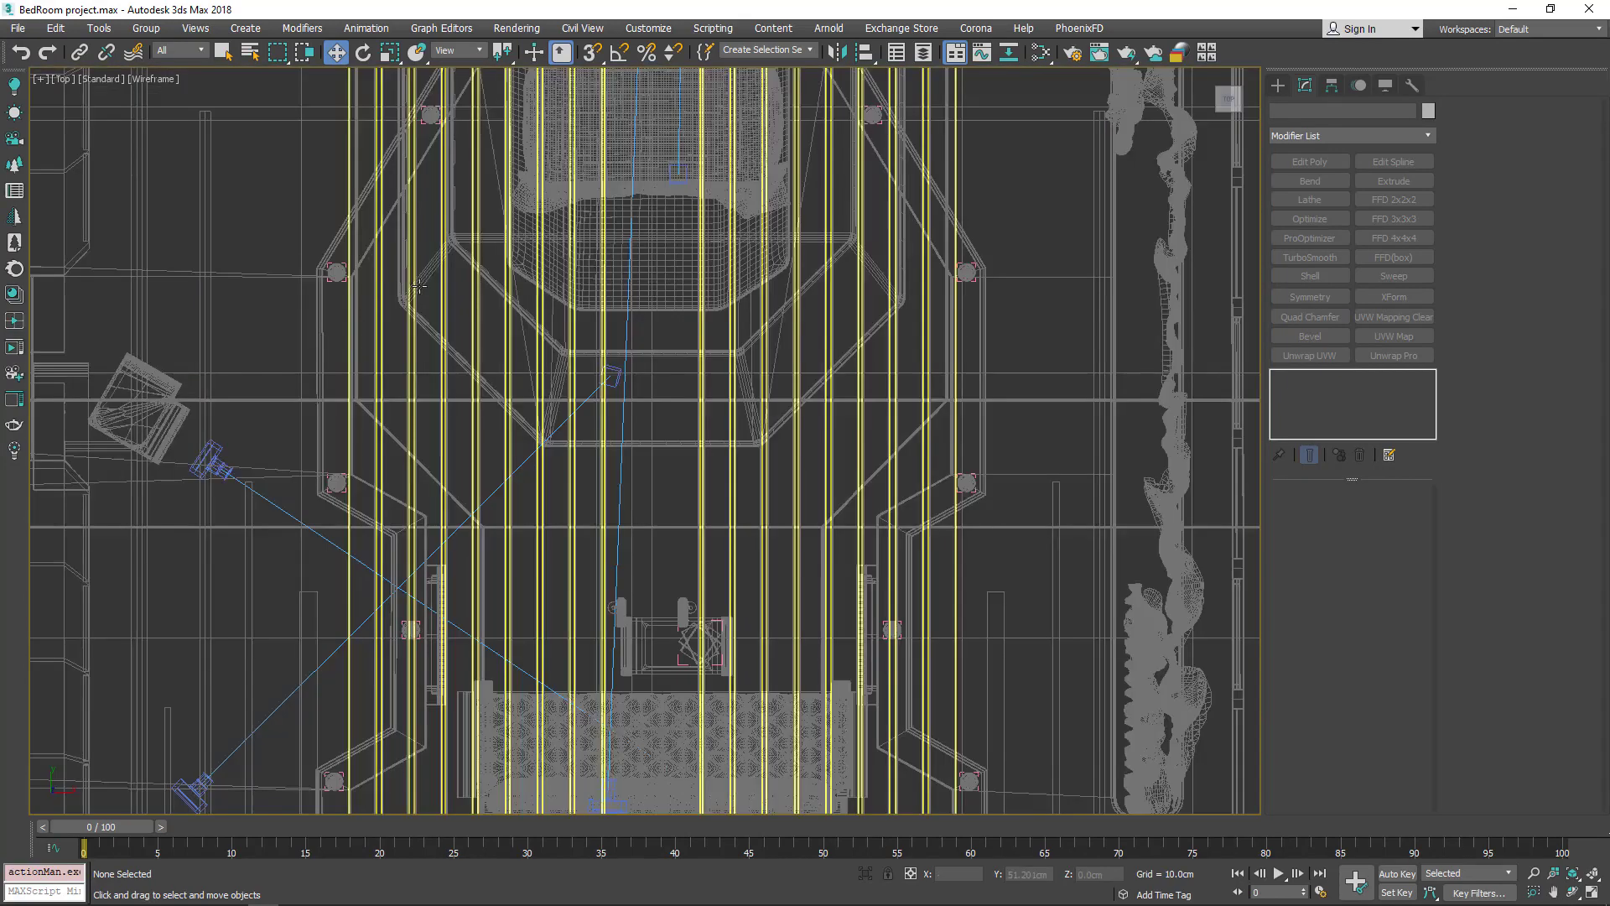
scroll(516, 408, down, 3)
scroll(557, 384, up, 2)
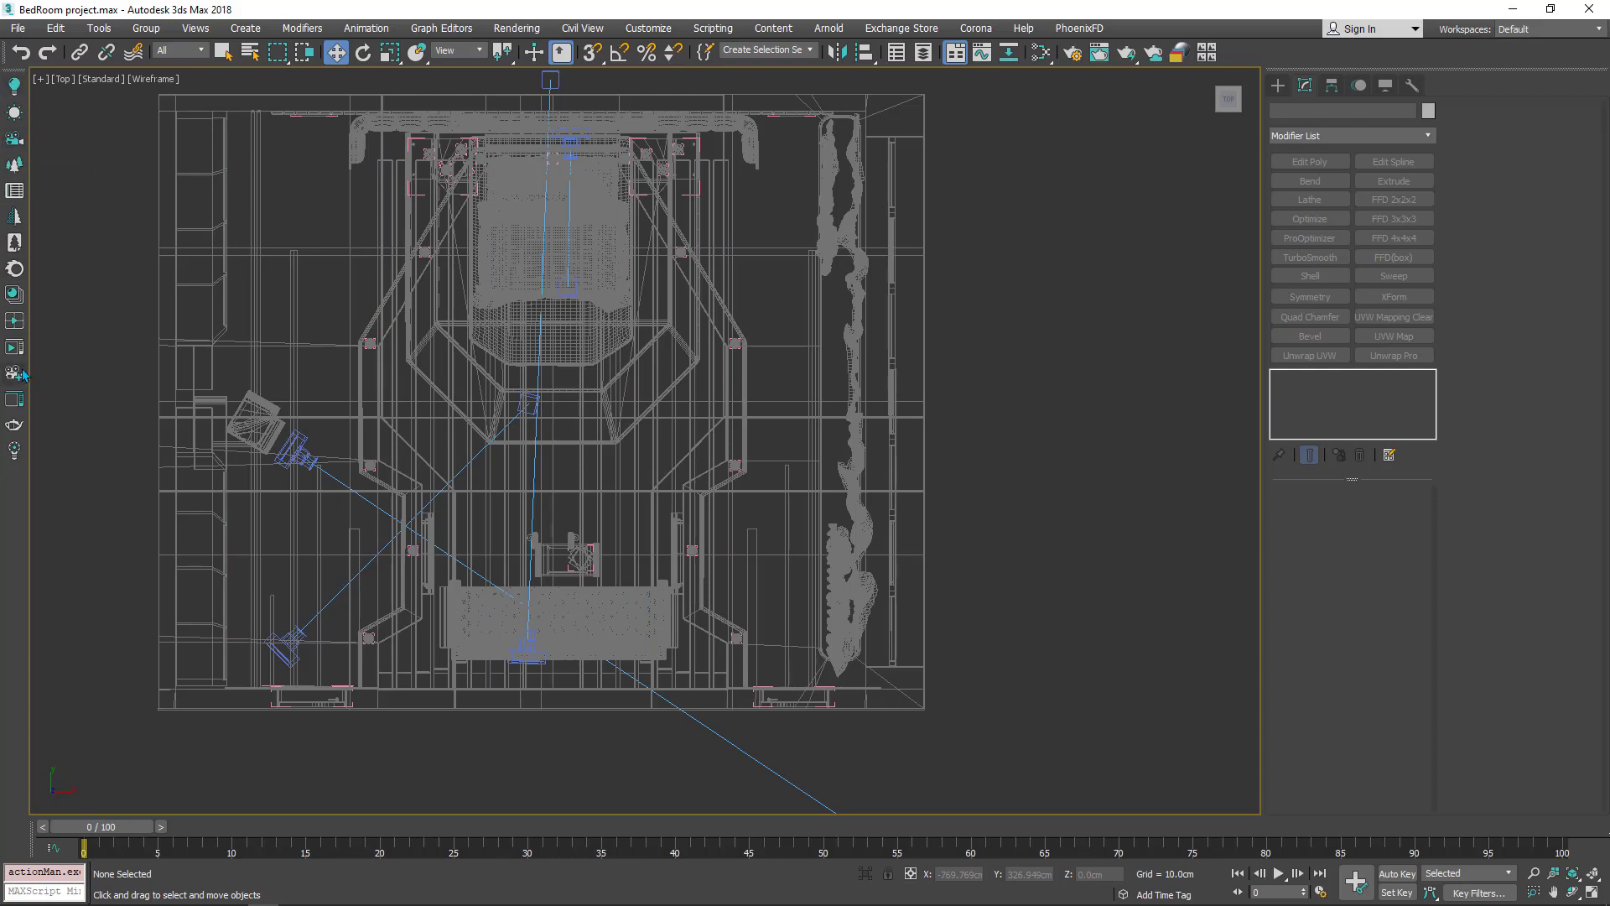
Step: Drag a CoronaCam in the Top view from the room centre toward the bed
click(1277, 85)
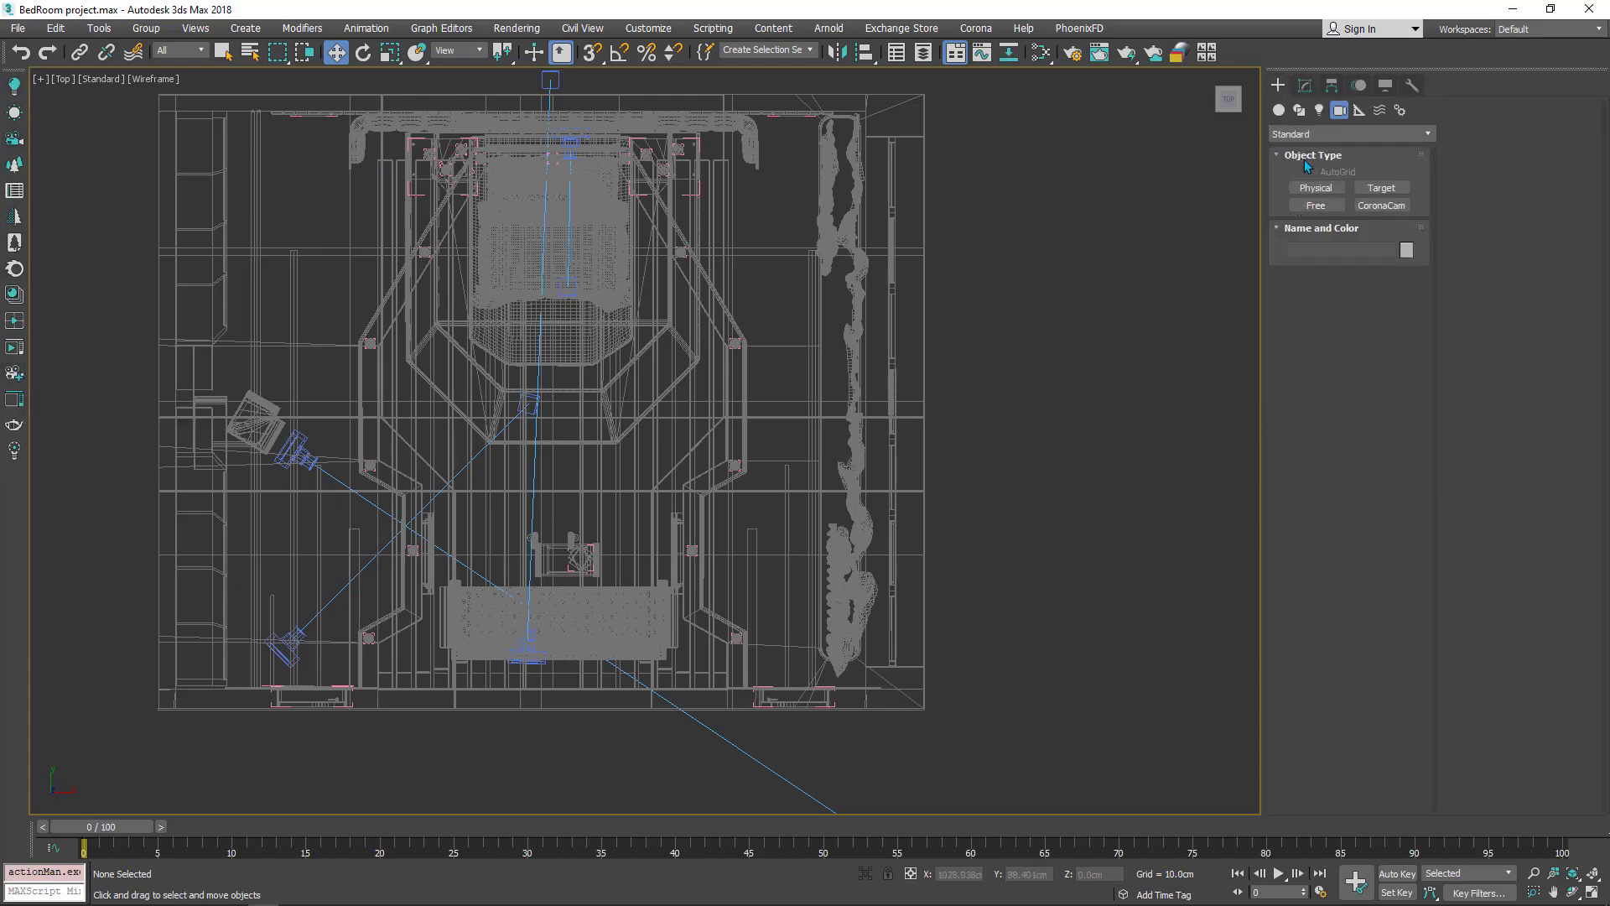
click(1389, 204)
scroll(344, 318, up, 1)
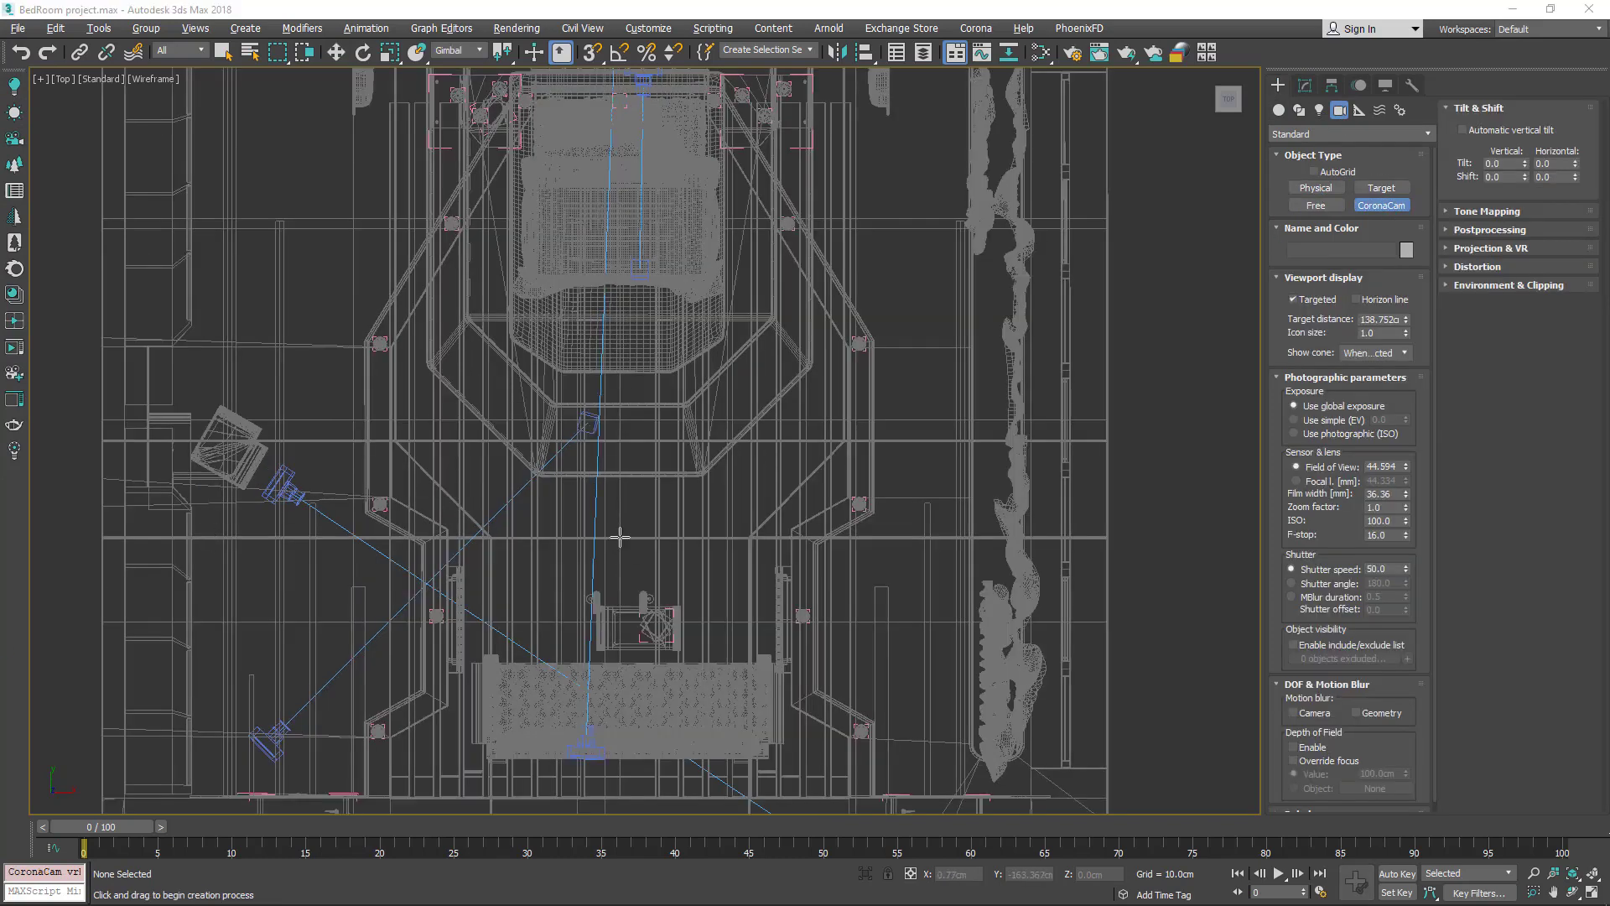
drag(620, 537, 618, 441)
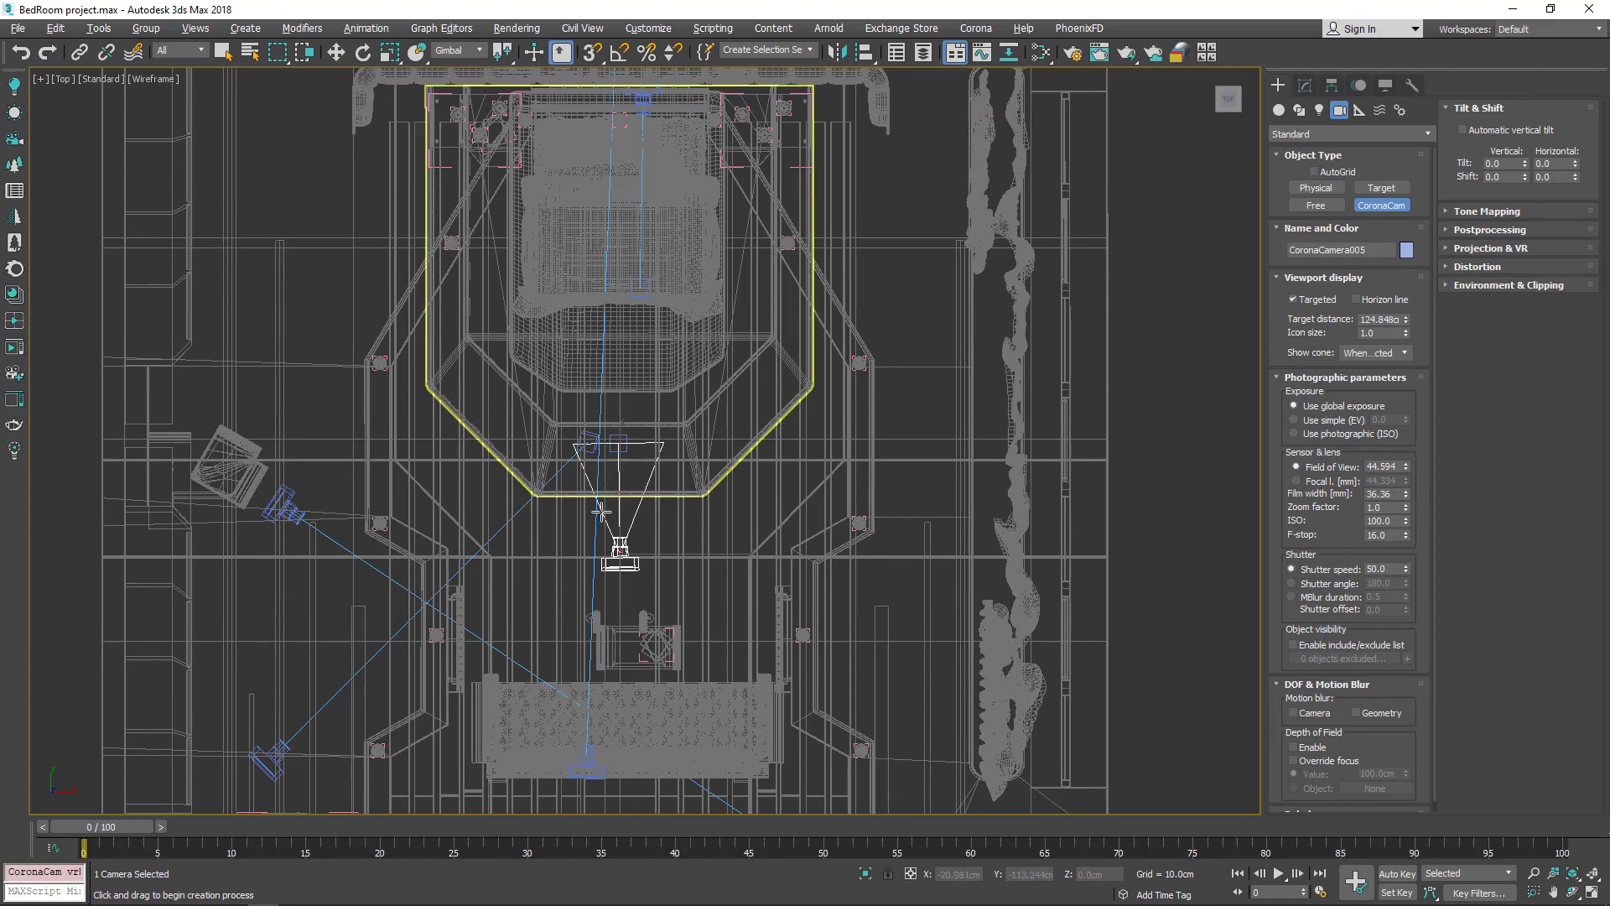
Step: Maximize the Left viewport and turn off Targeted on the Corona camera
key(alt+w)
right_click(385, 723)
key(alt+w)
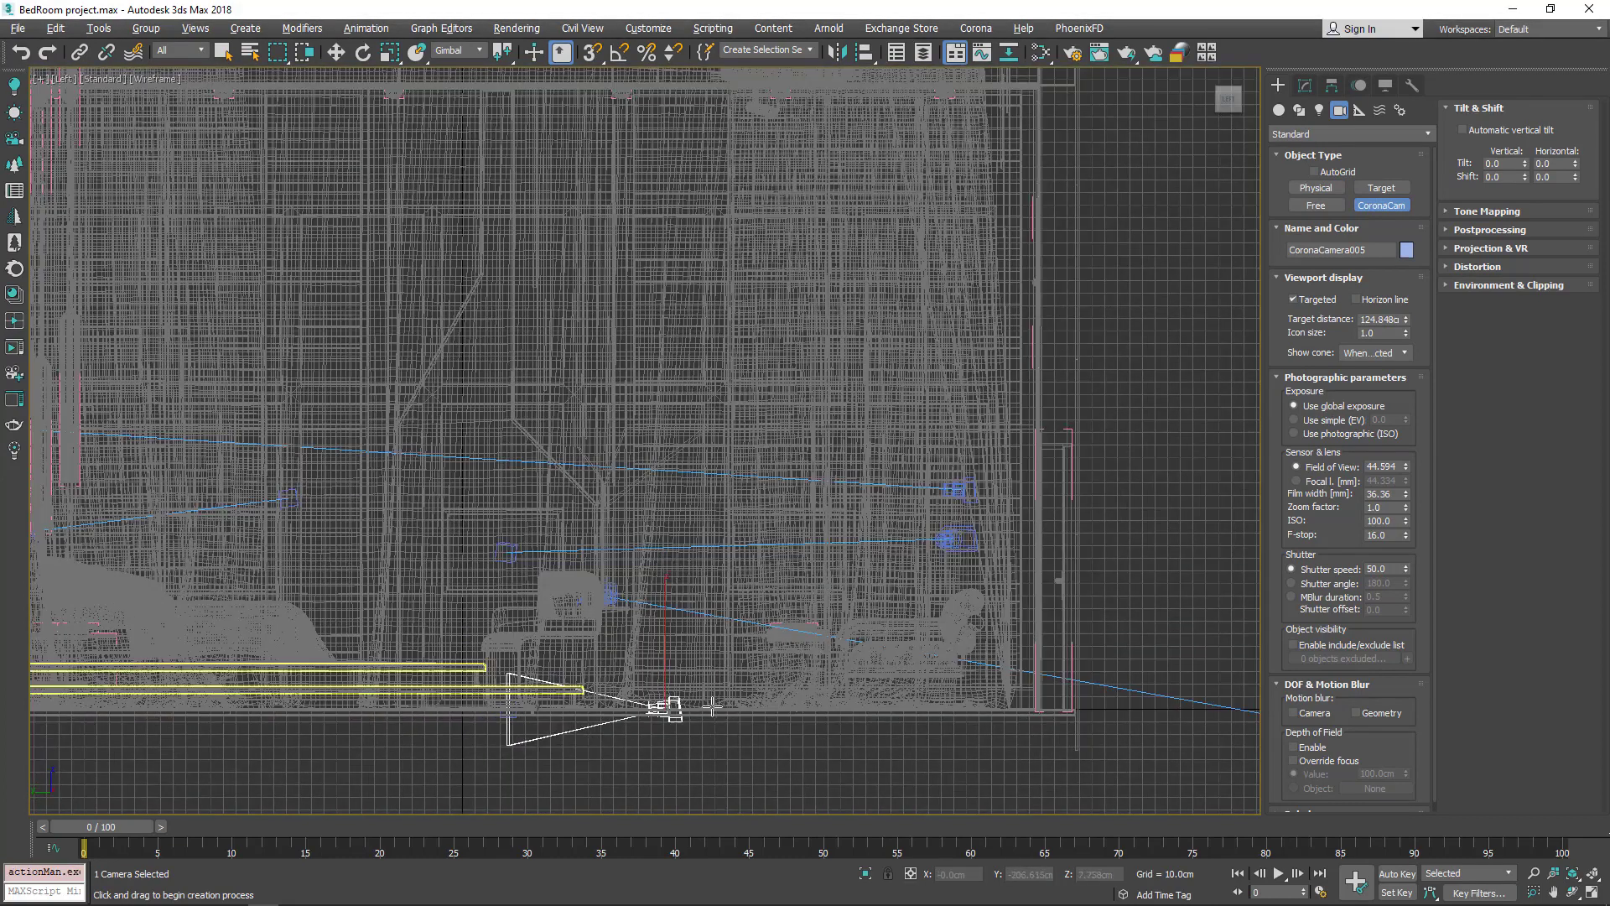
click(1310, 300)
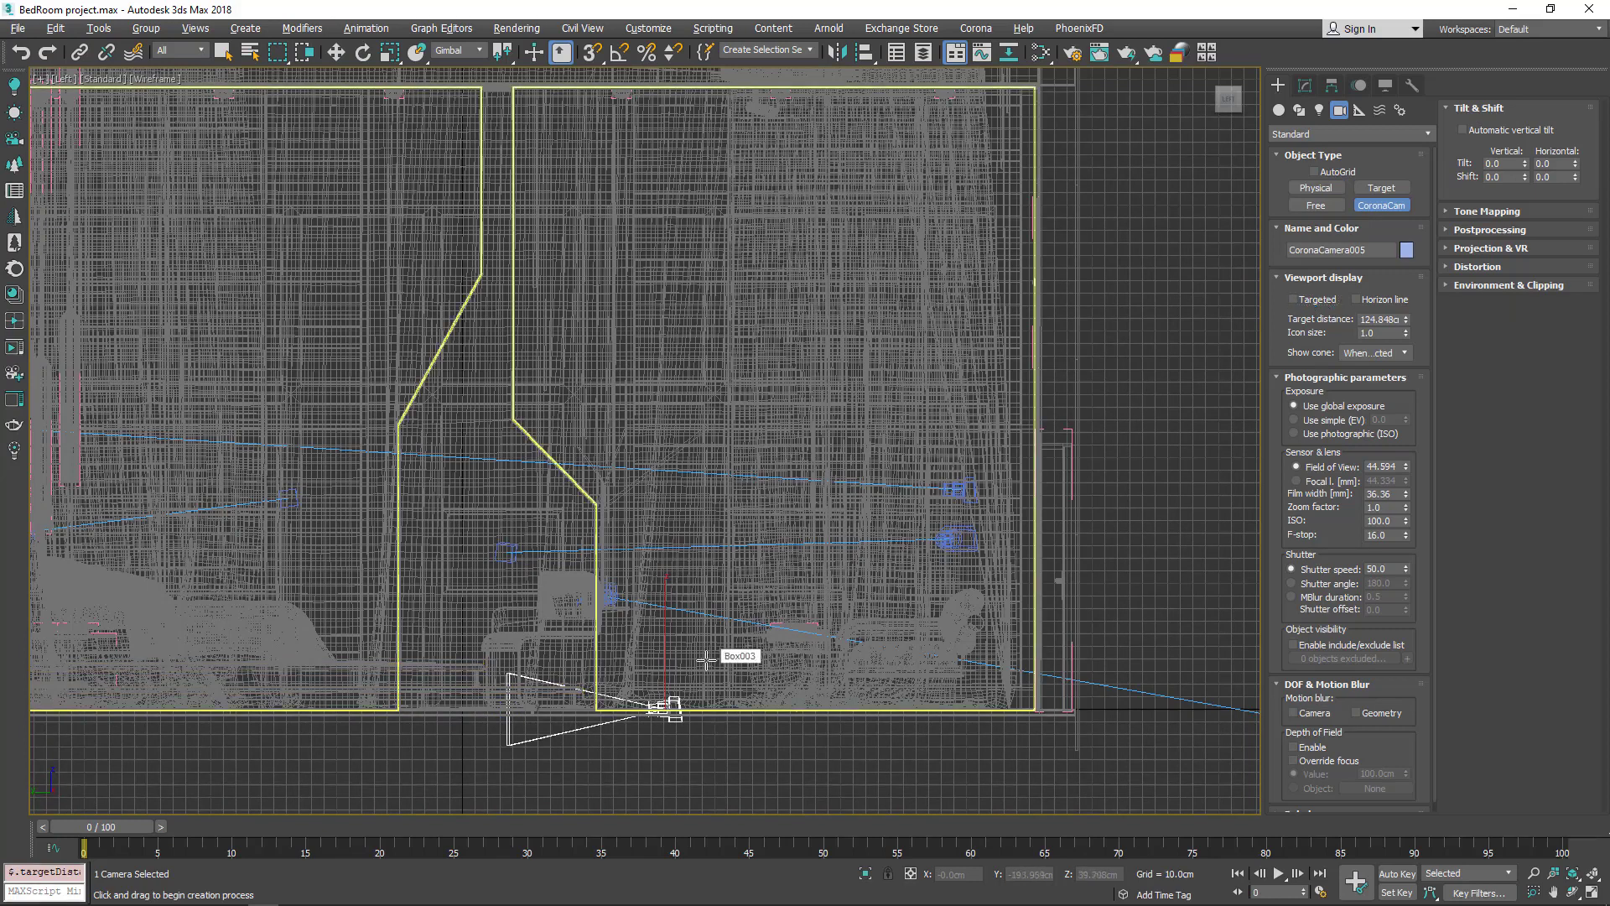
Step: Lift the camera off the floor and set its Z height to 150 cm
key(w)
drag(665, 651, 666, 489)
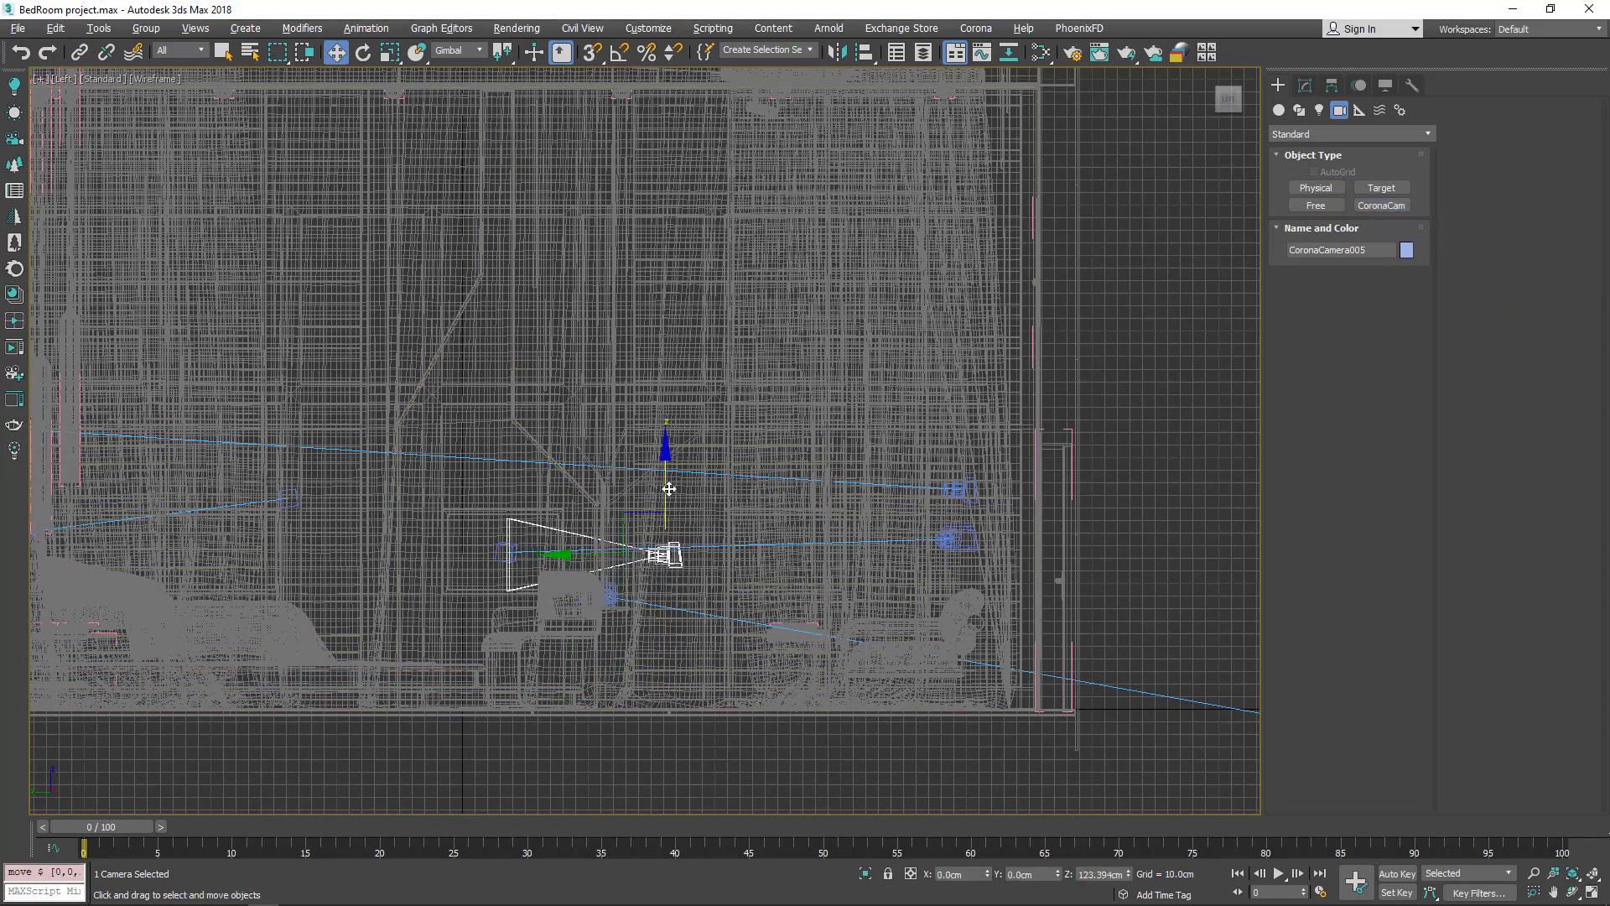
click(475, 51)
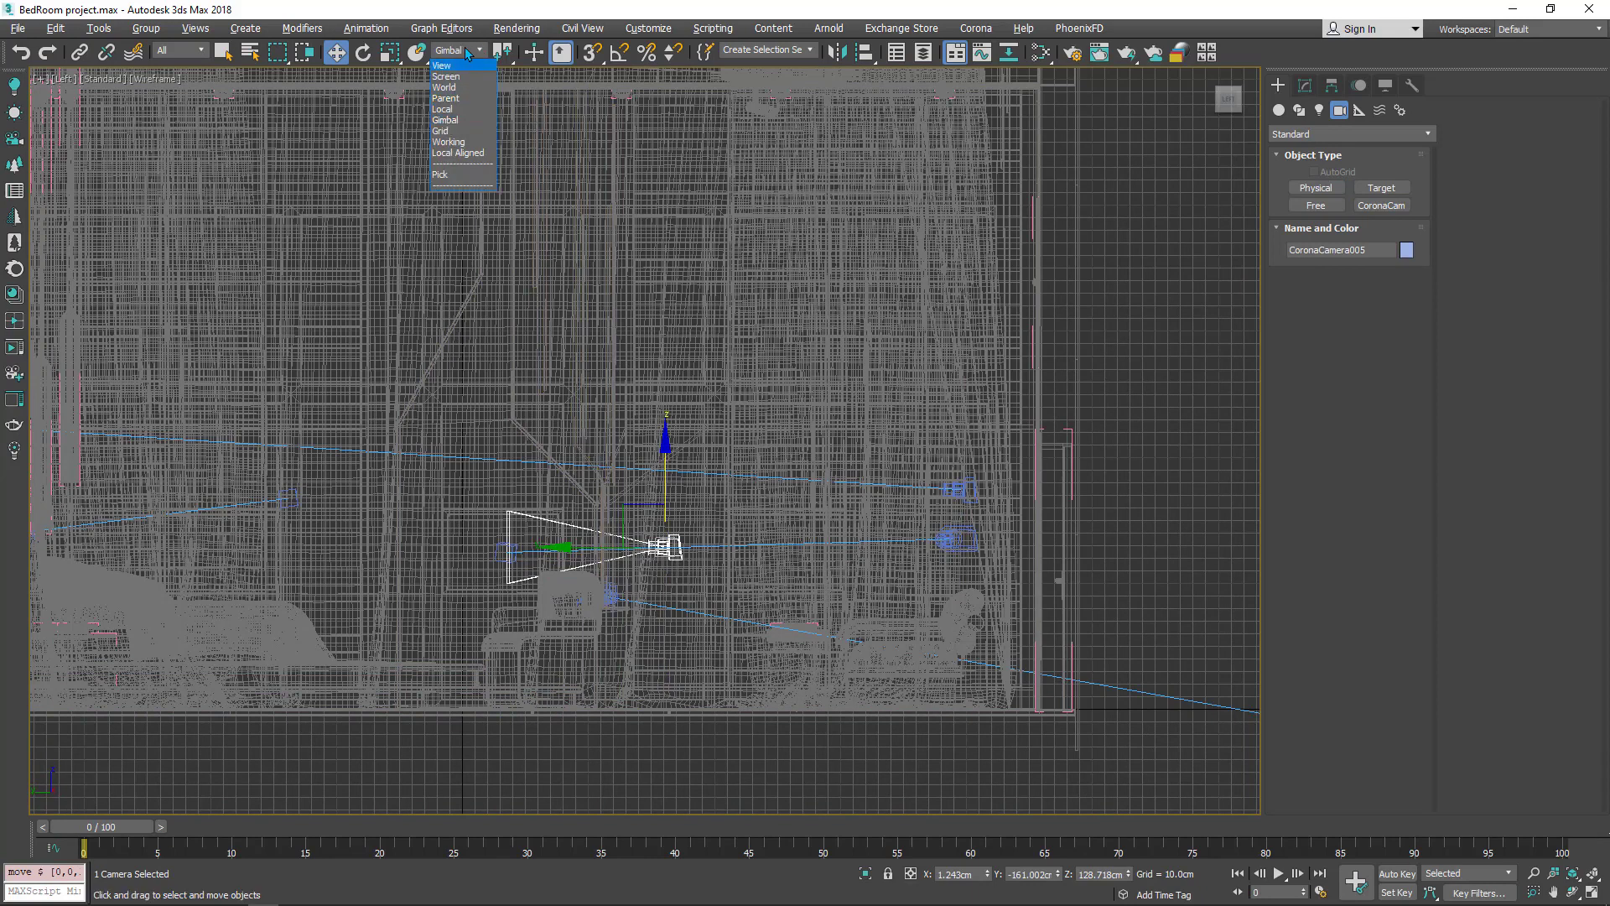
click(668, 460)
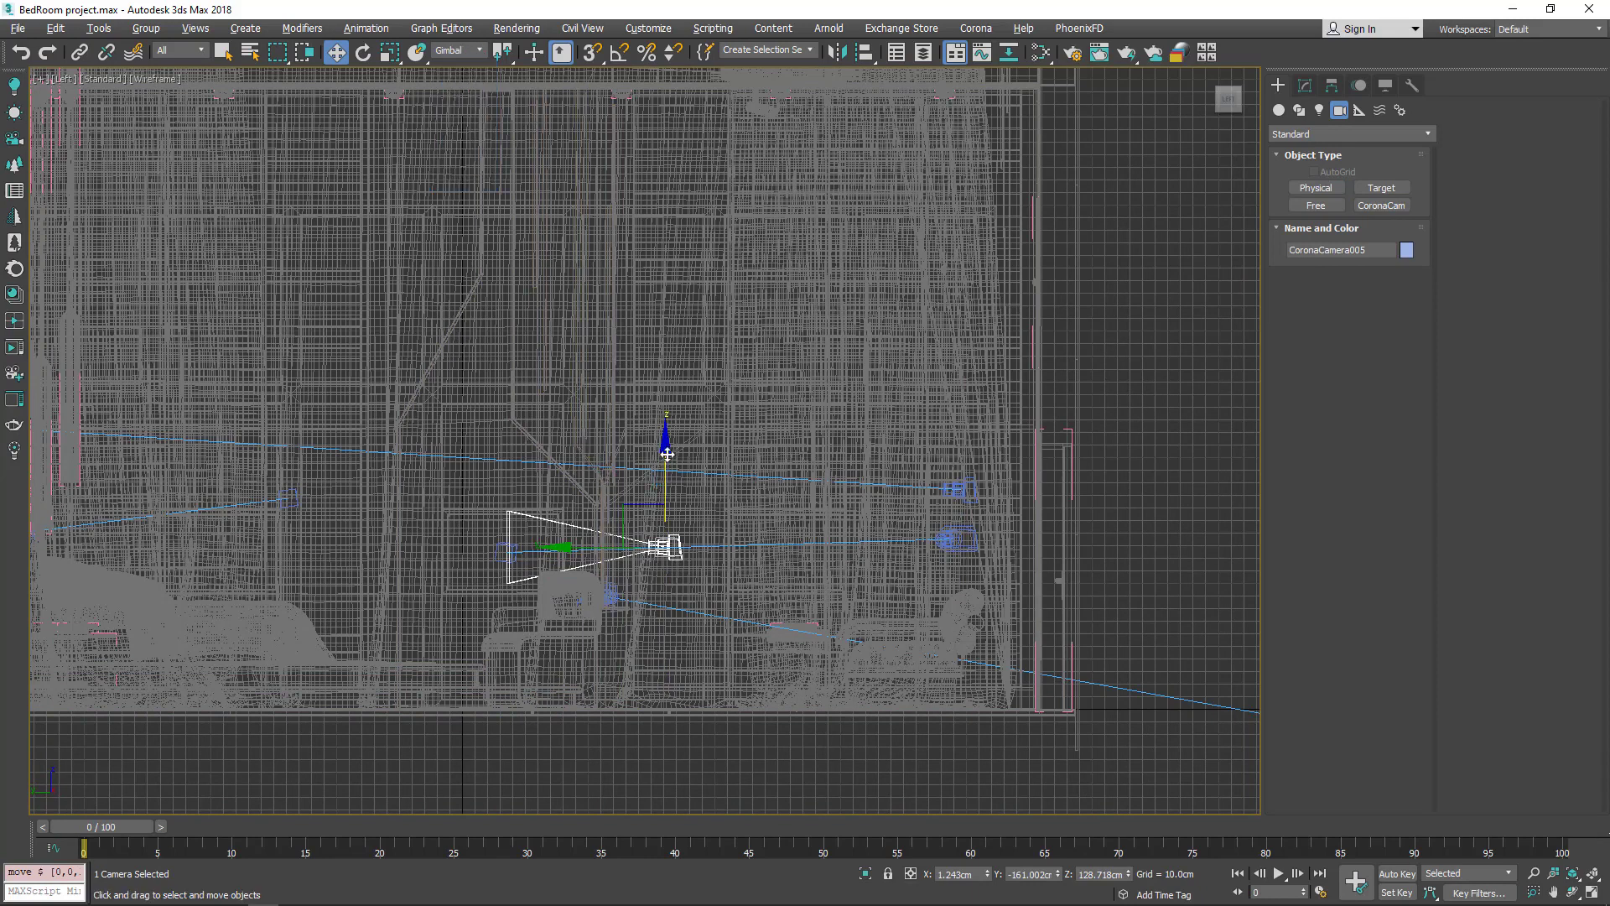
drag(664, 484, 665, 468)
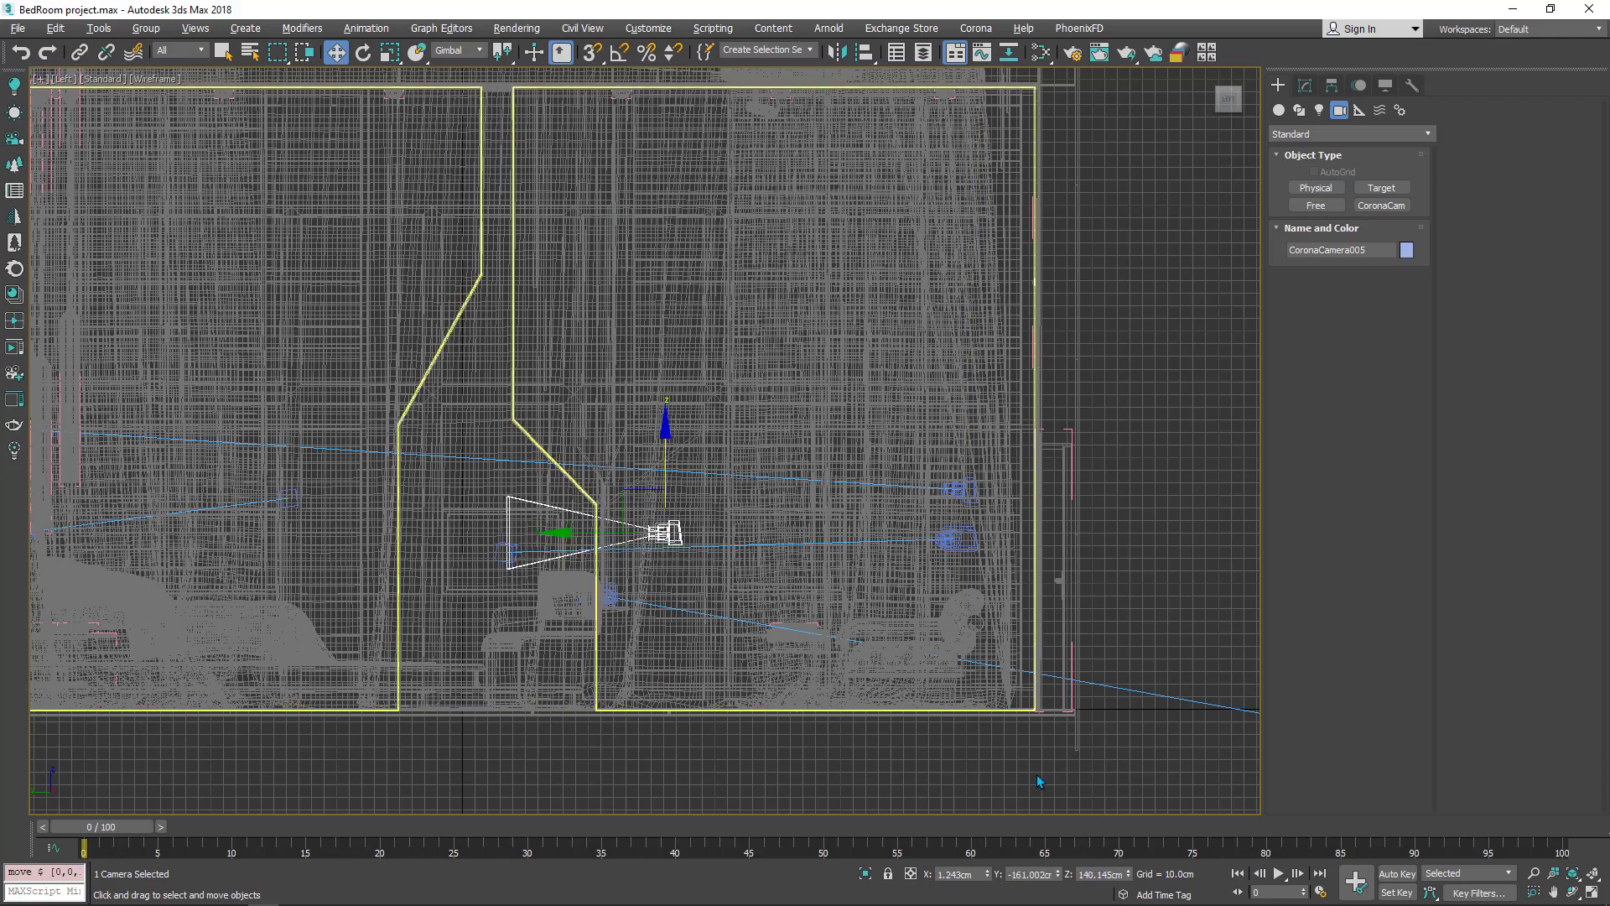
double_click(1097, 874)
text(150)
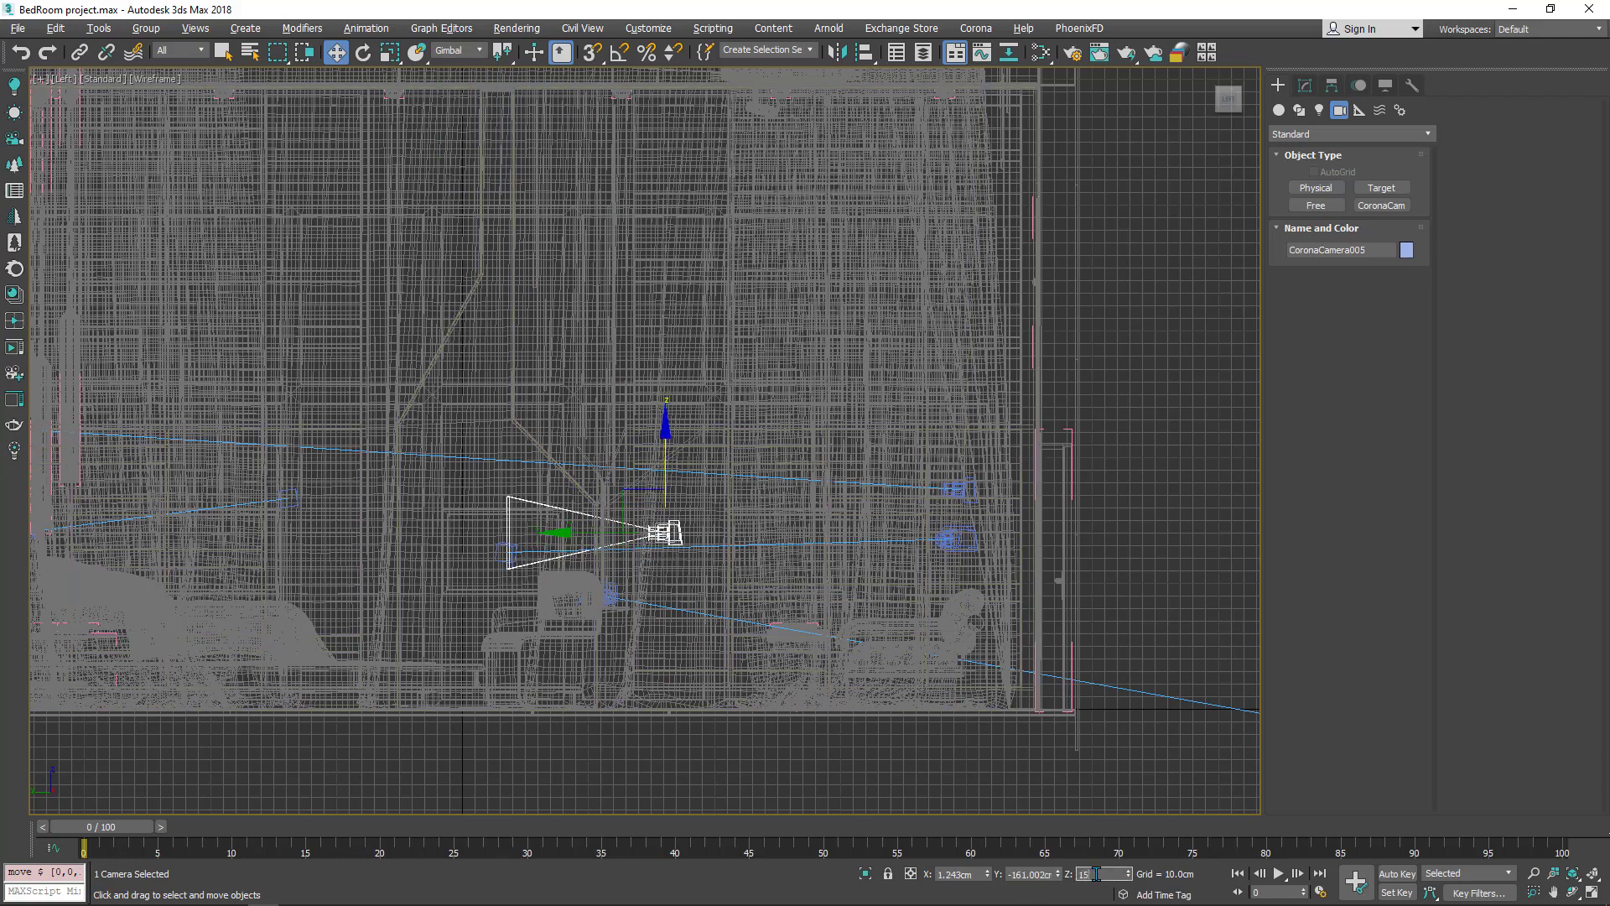
key(Return)
scroll(681, 461, up, 1)
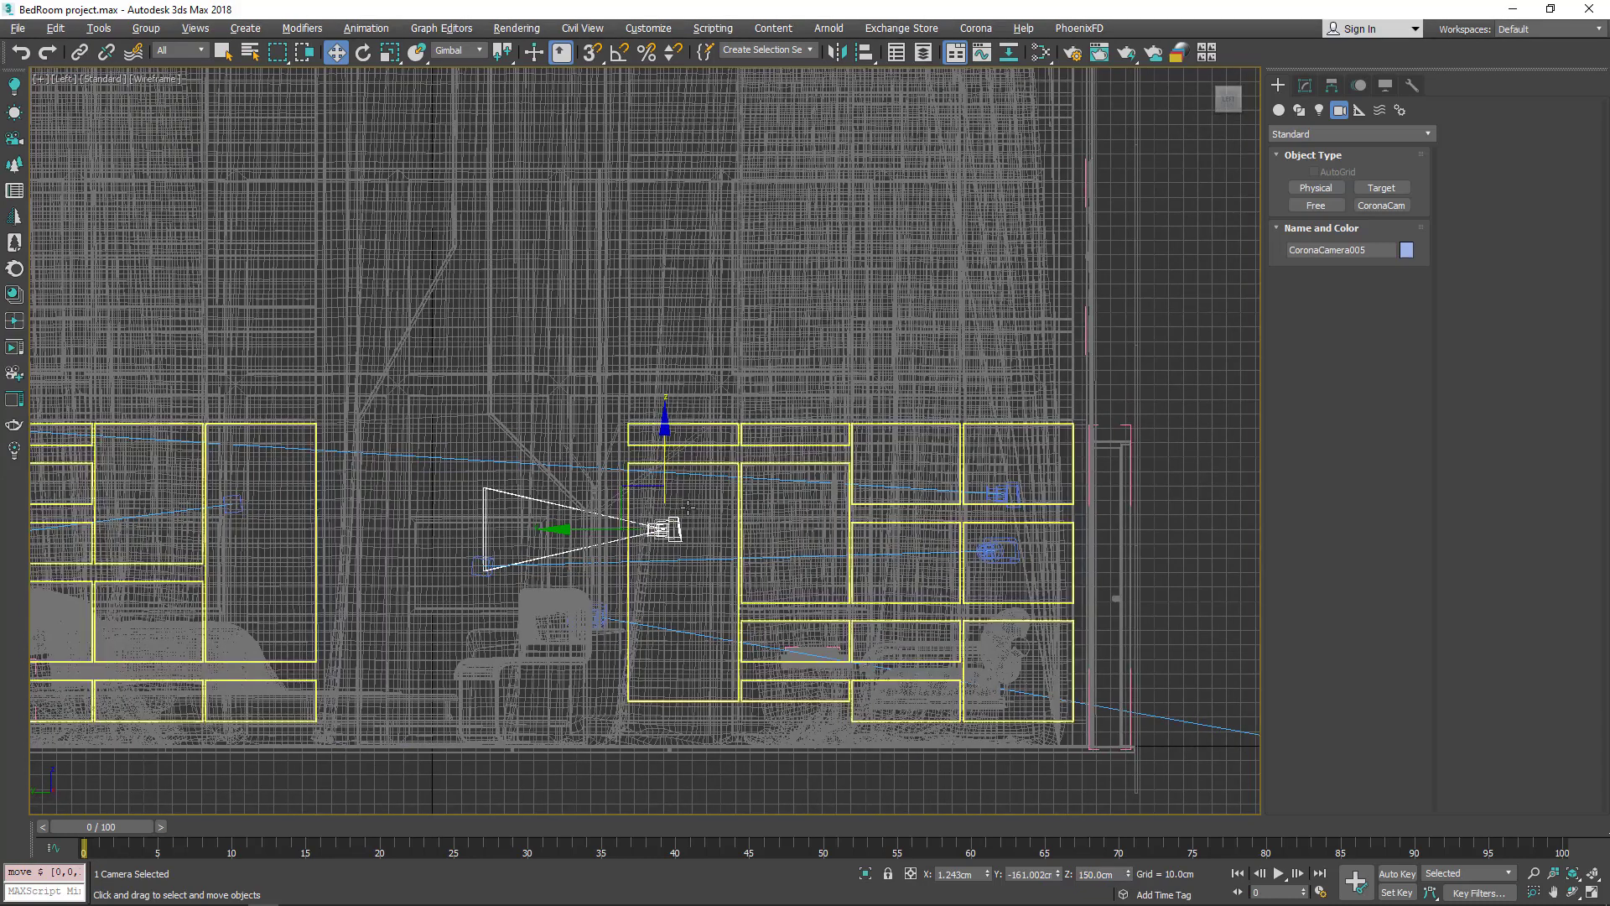
Step: Show the camera's Modify parameters and view the maximized viewport through the Corona camera
click(1306, 85)
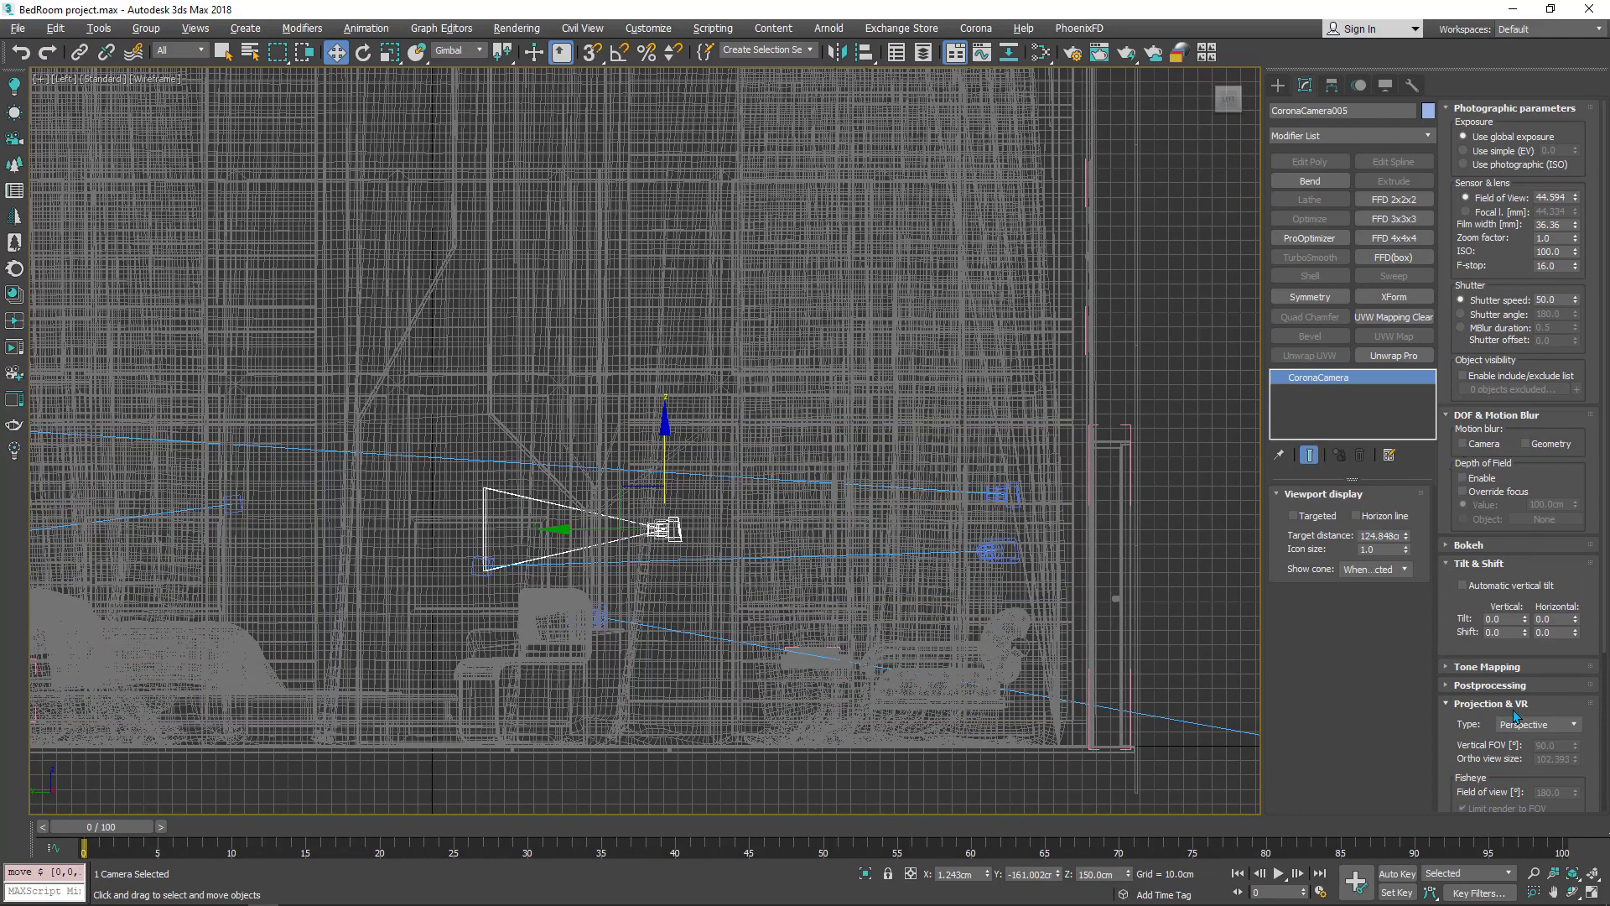
drag(1466, 644, 1459, 568)
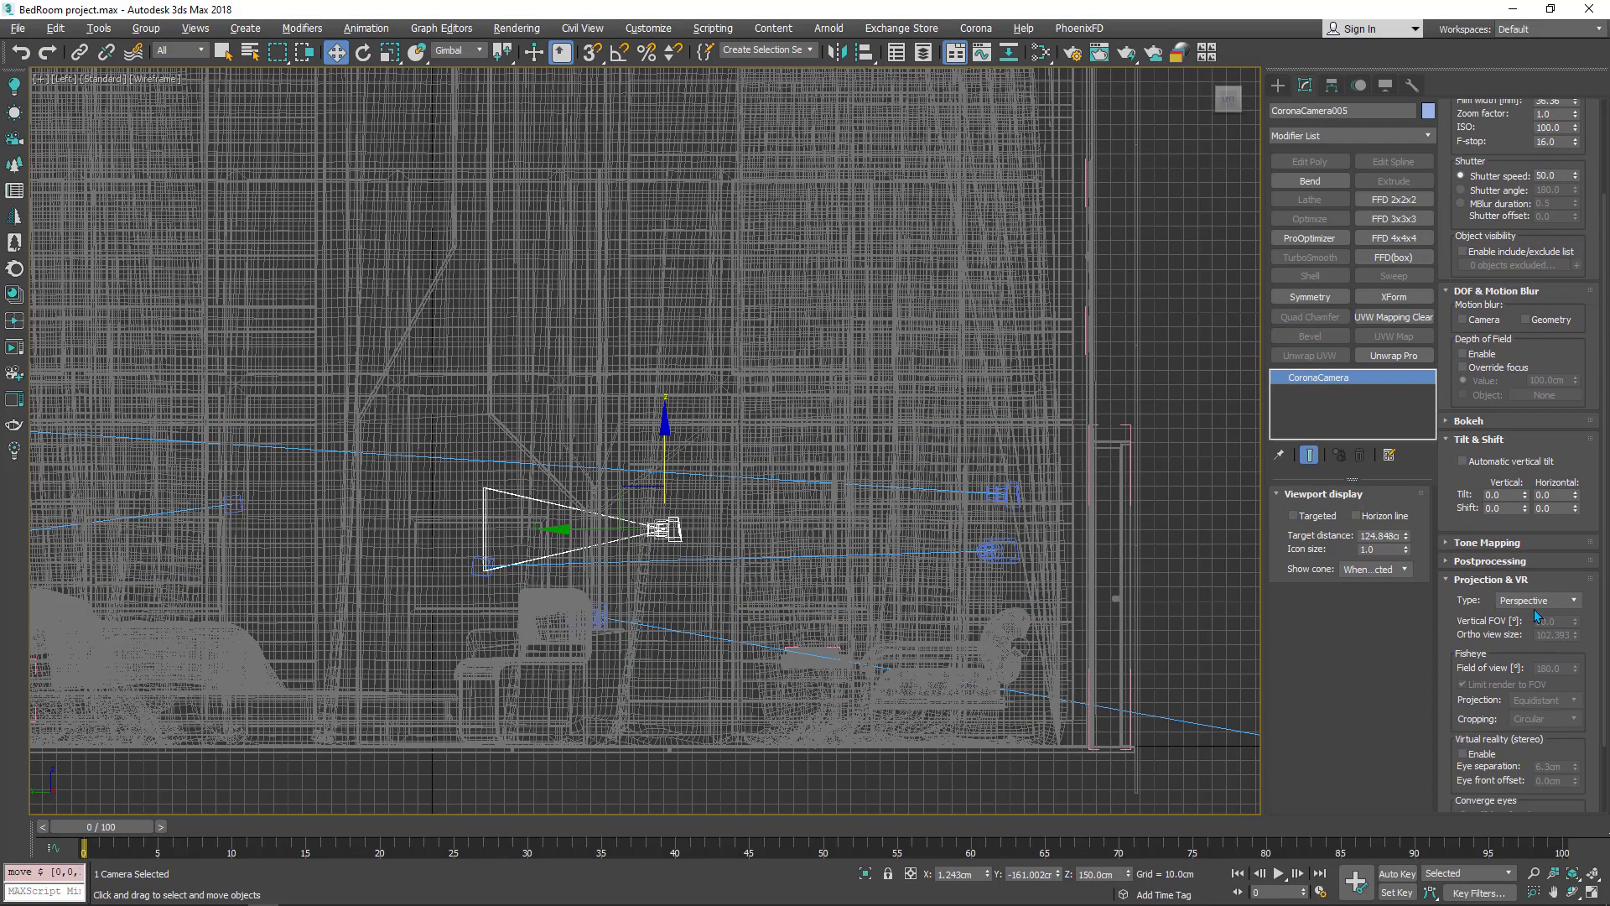
drag(1453, 467, 1446, 671)
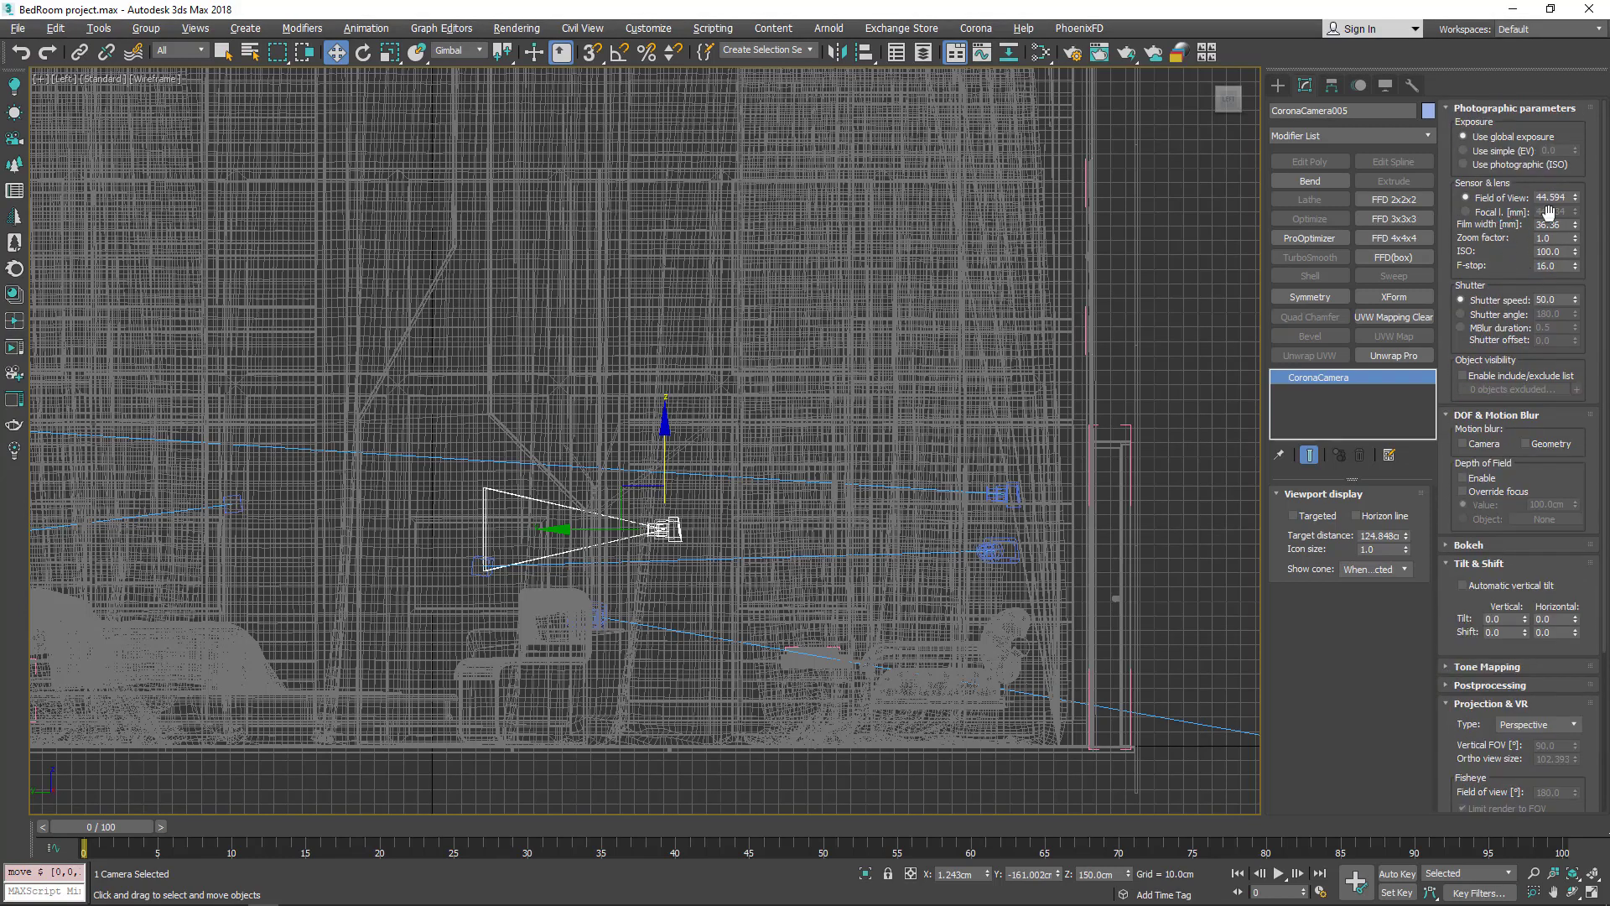
key(alt+w)
key(alt+w)
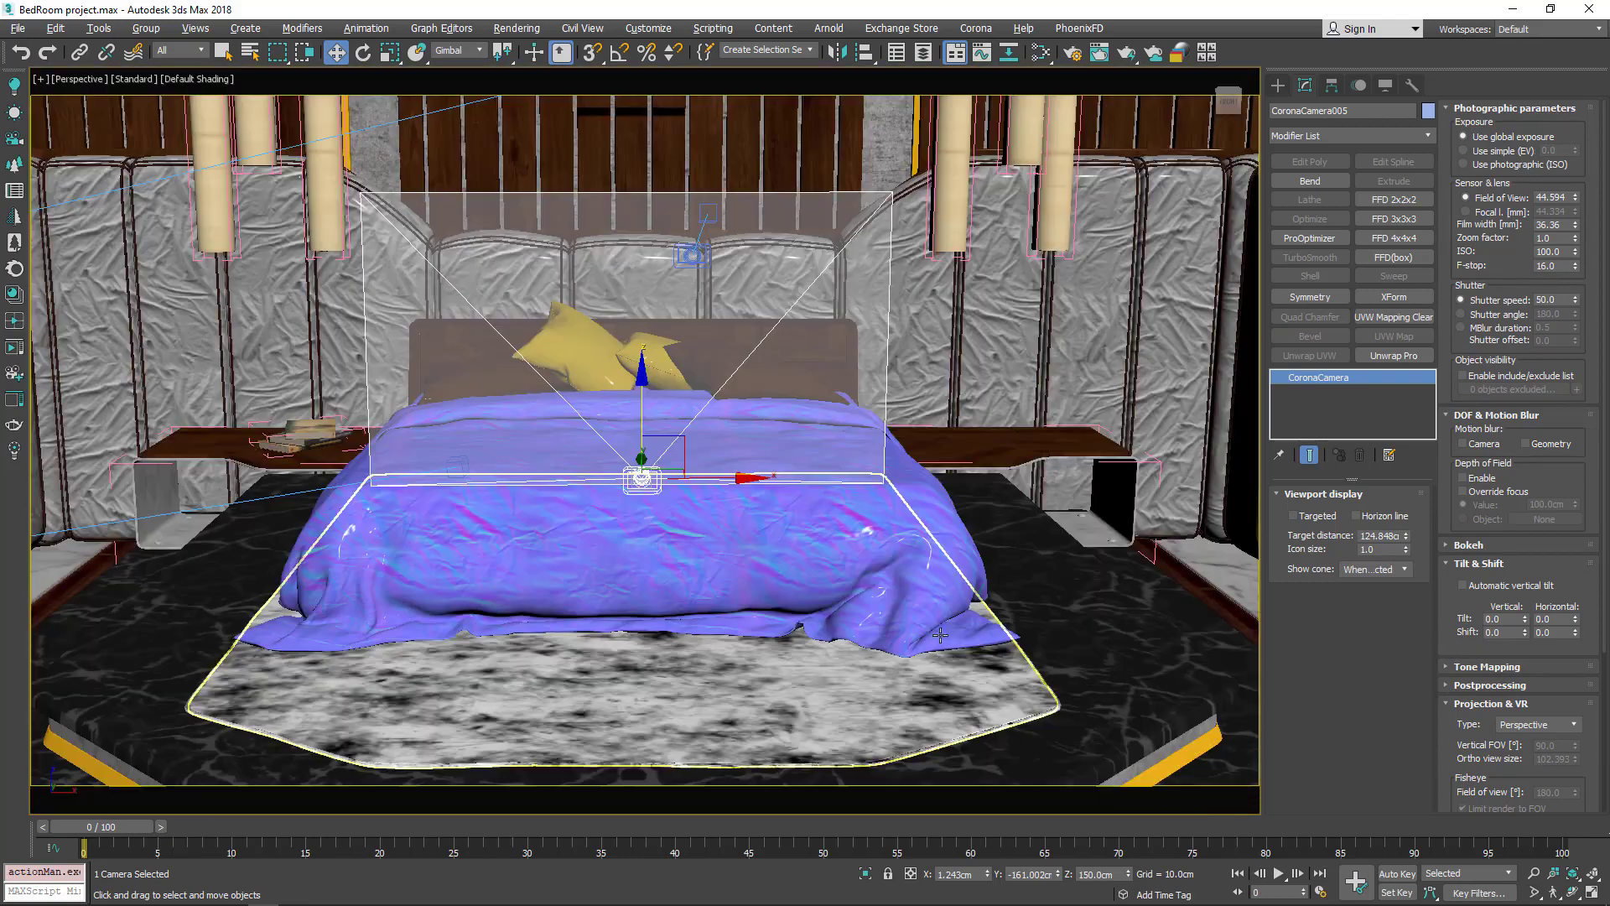
key(c)
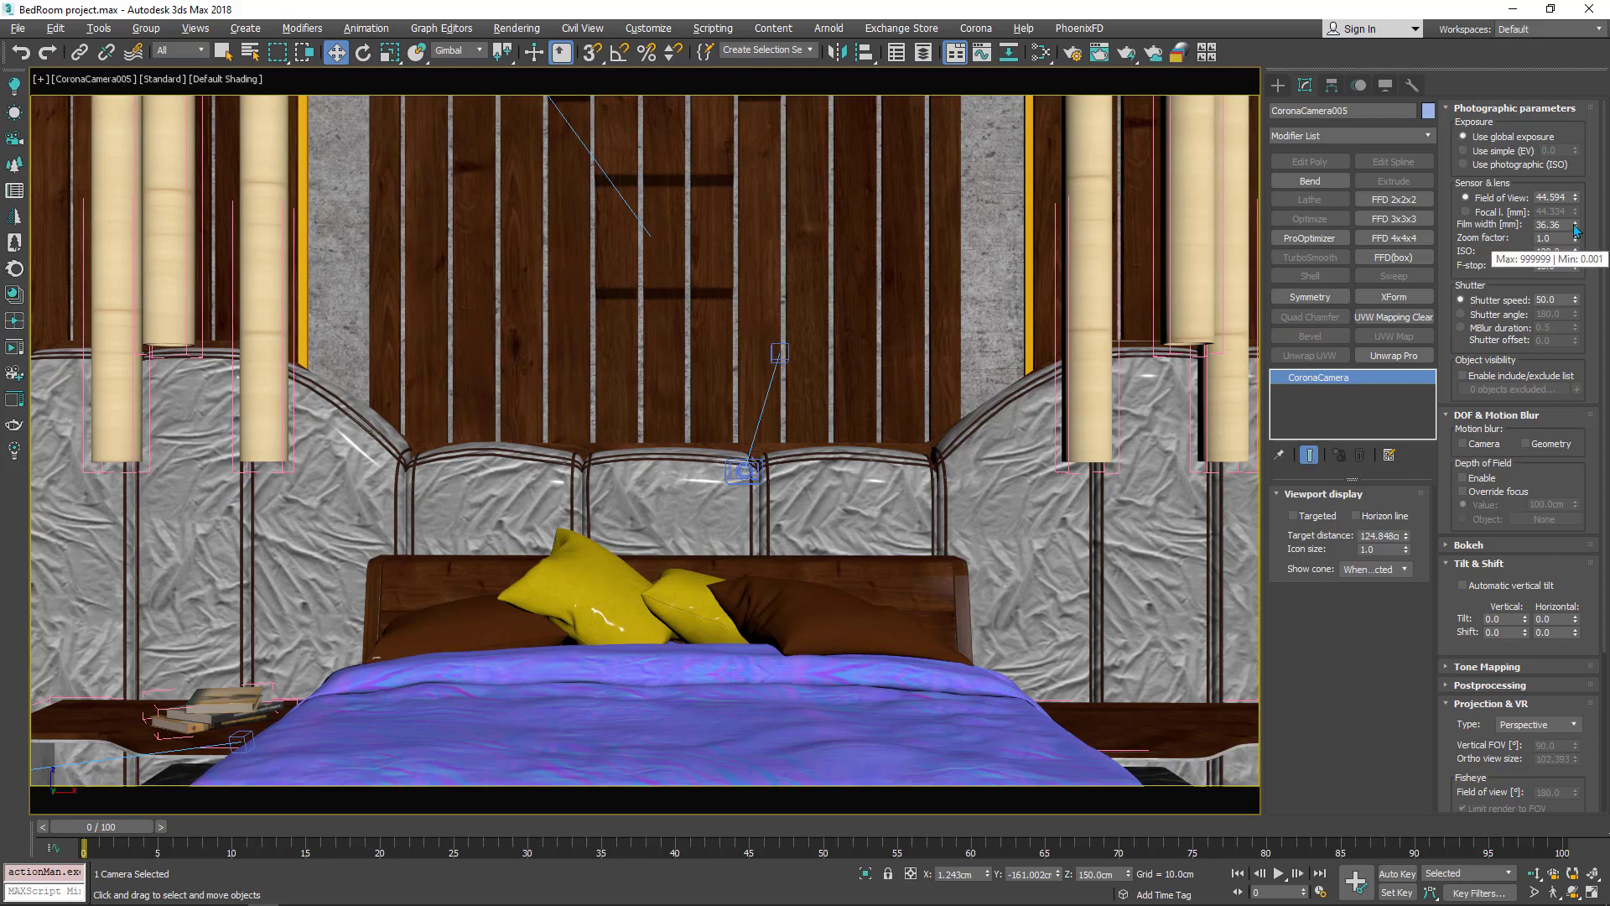
Step: Set the camera lens by focal length to 35 mm
click(1494, 214)
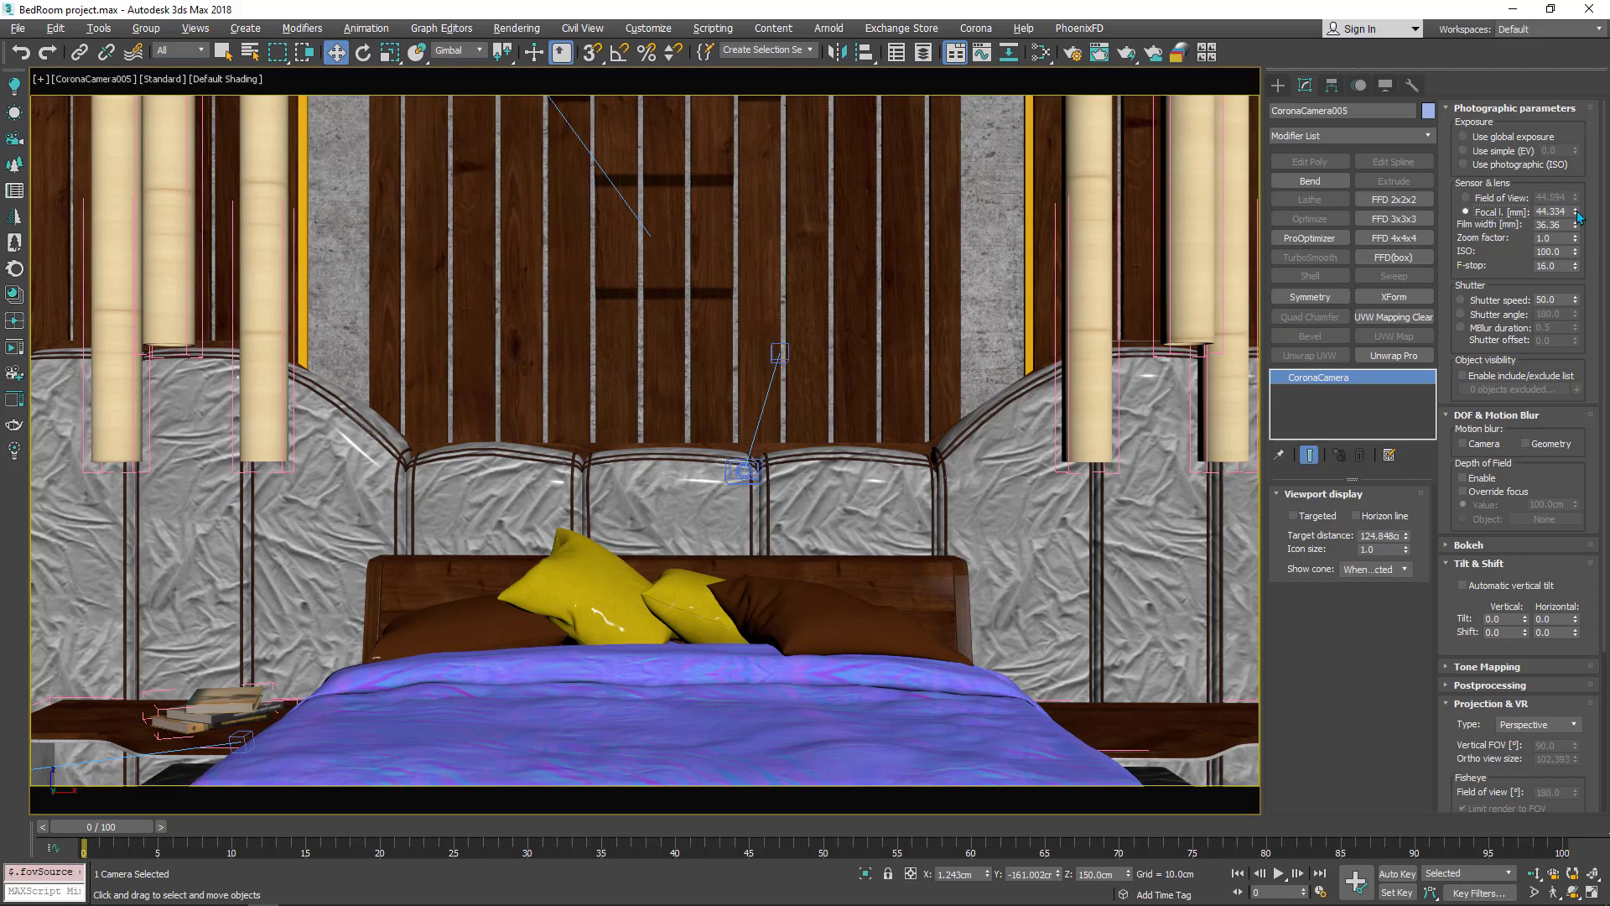
double_click(1557, 212)
text(35)
key(Return)
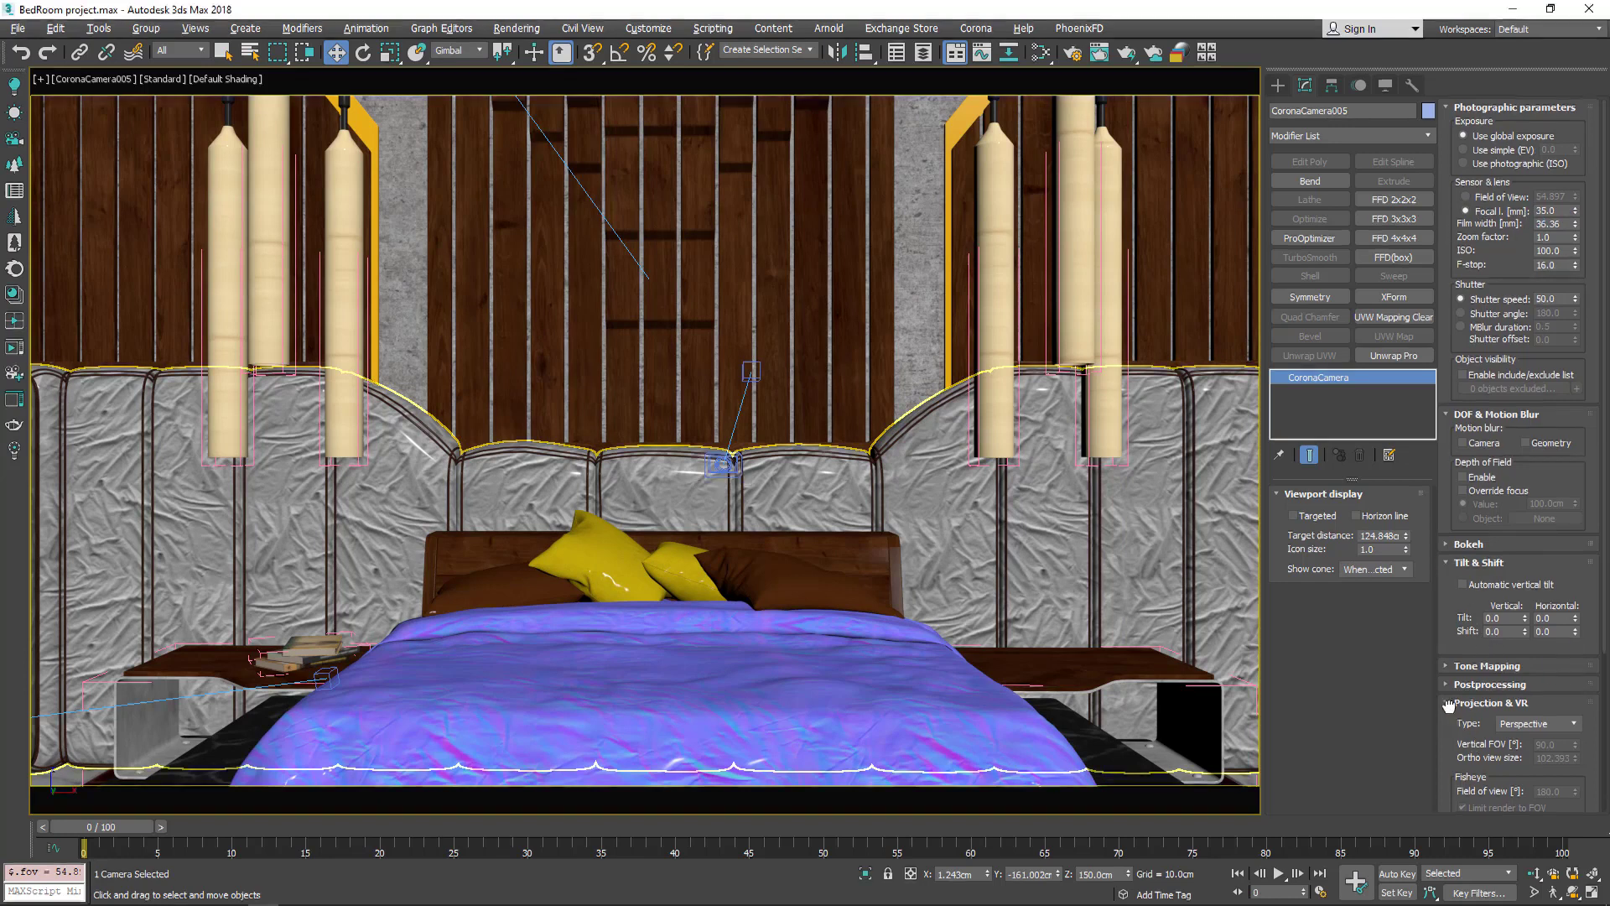
Step: Set the camera's projection type to Spherical 360°
drag(1460, 727, 1454, 516)
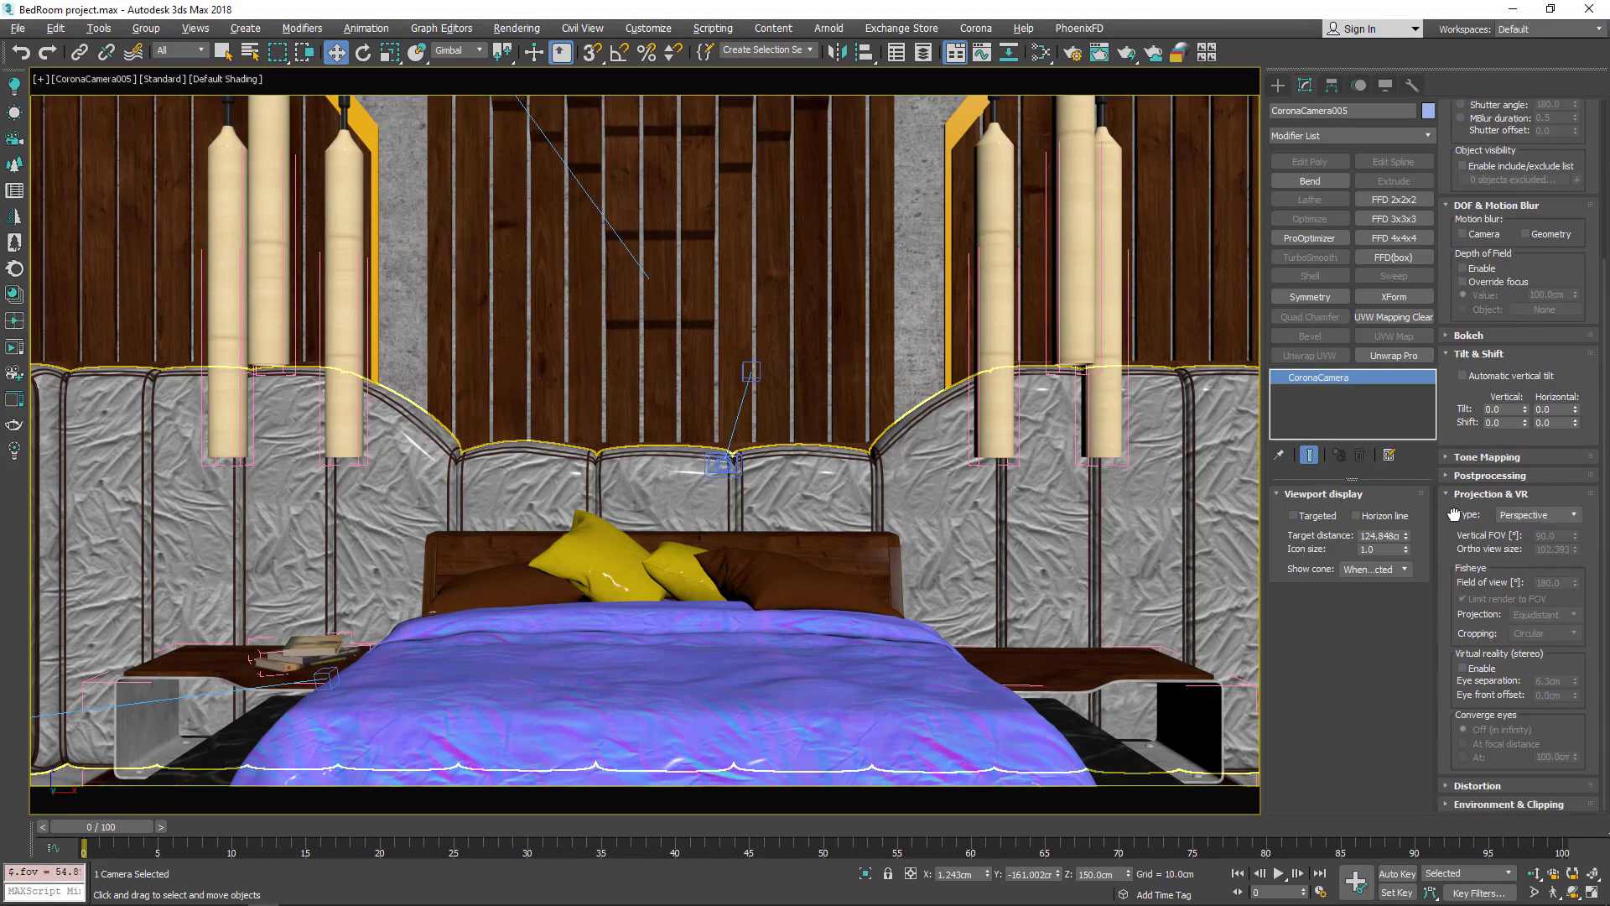
click(1525, 515)
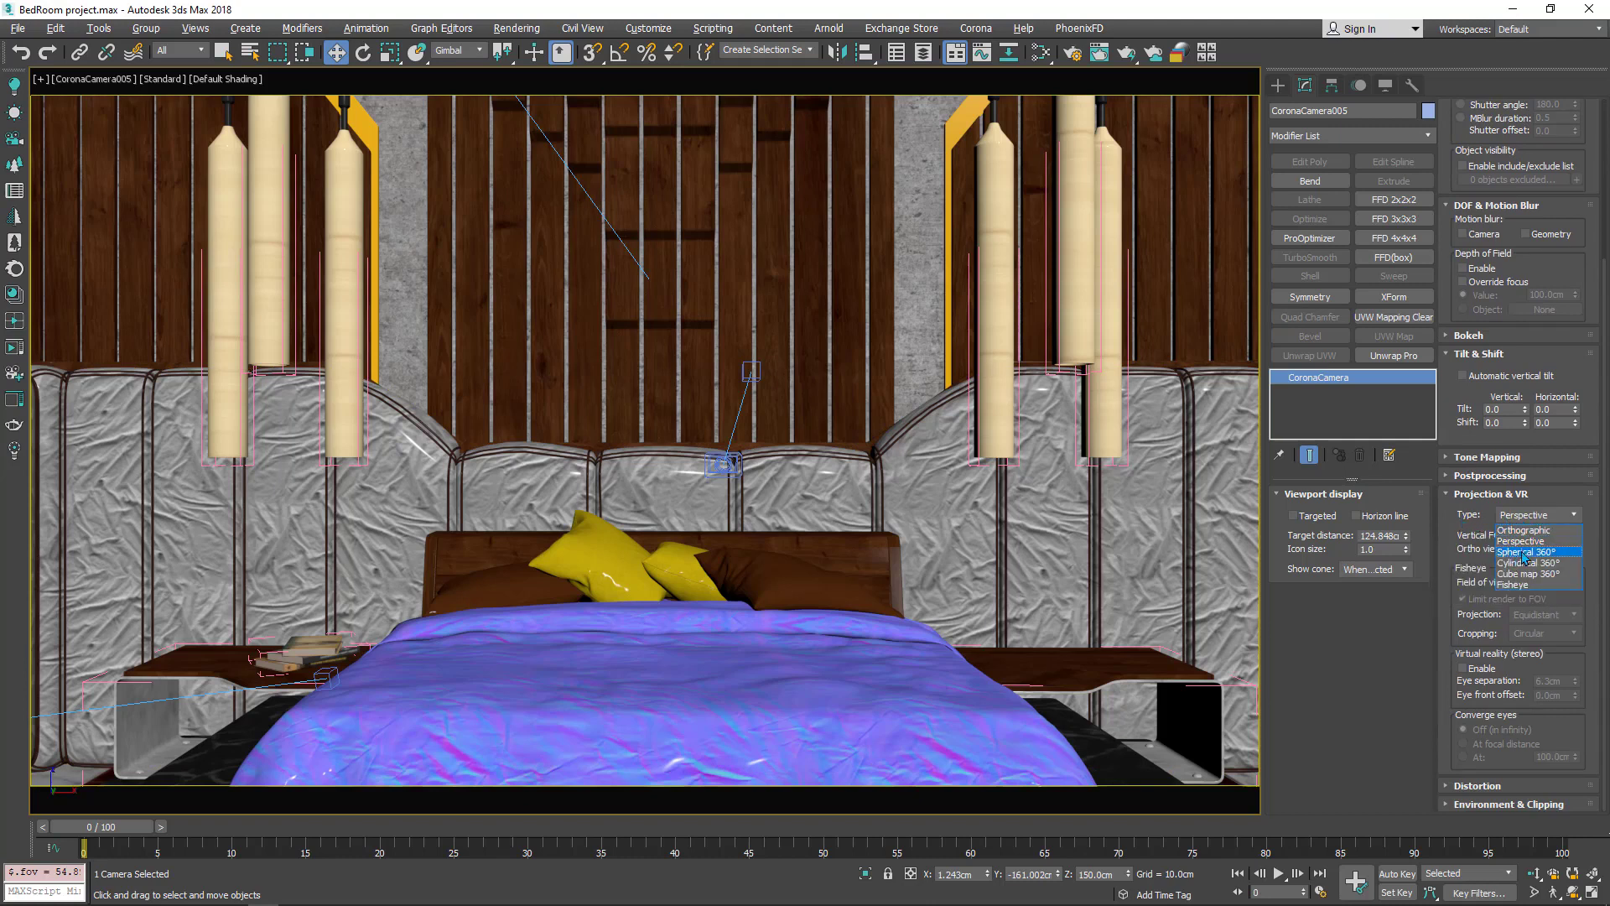
click(1547, 558)
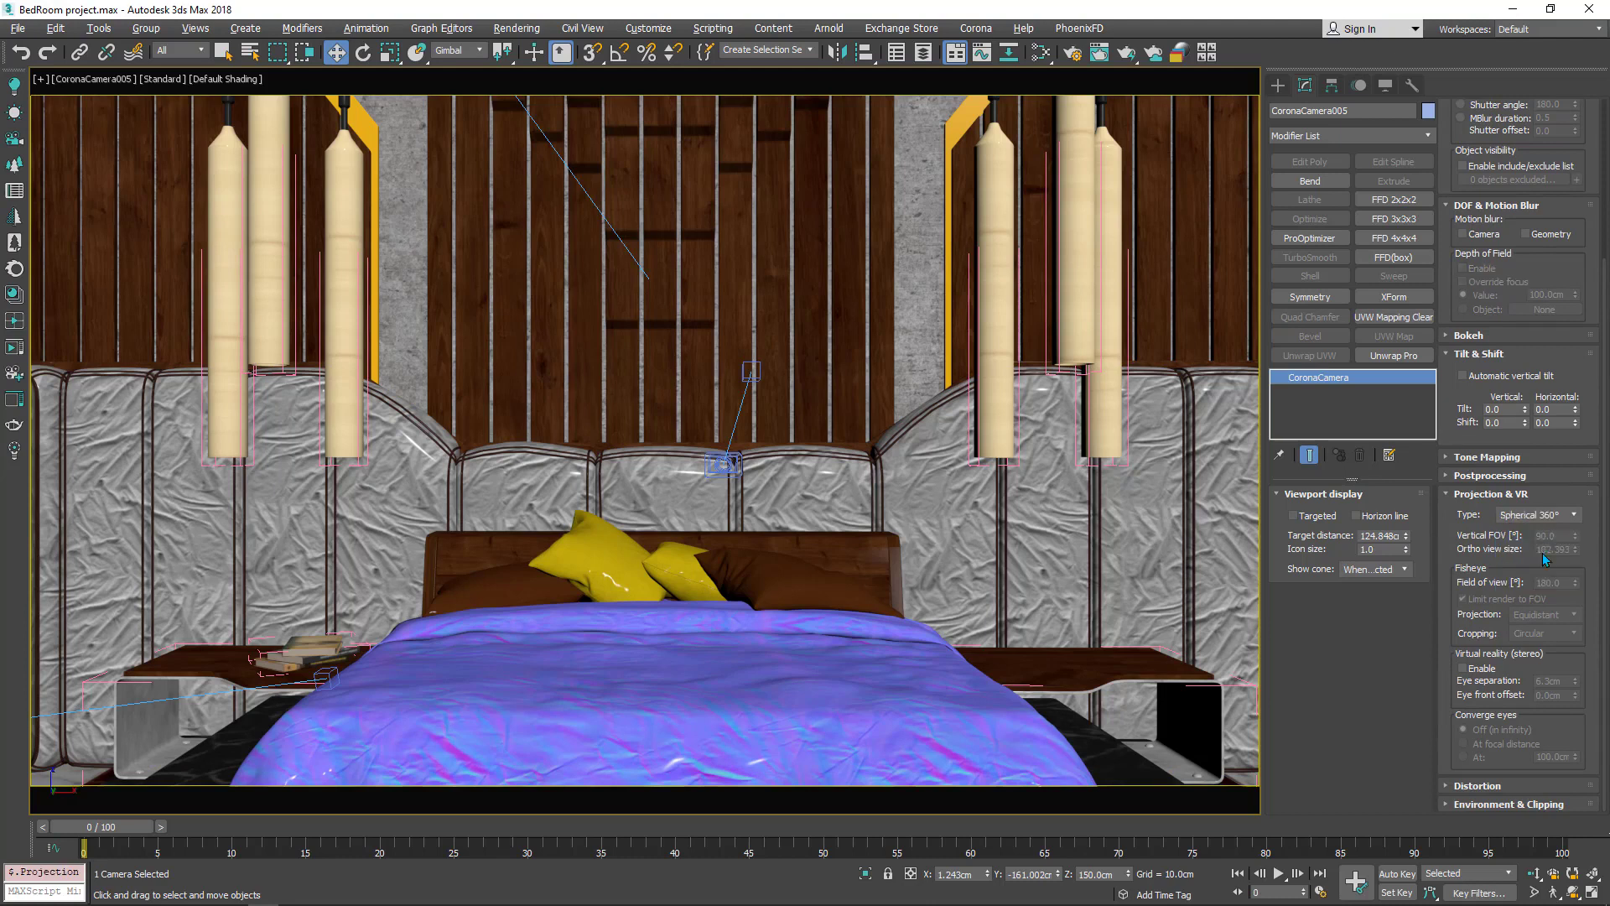
Step: In the maximized Left view, rotate the camera level to X 90, Y 0, Z 0
key(e)
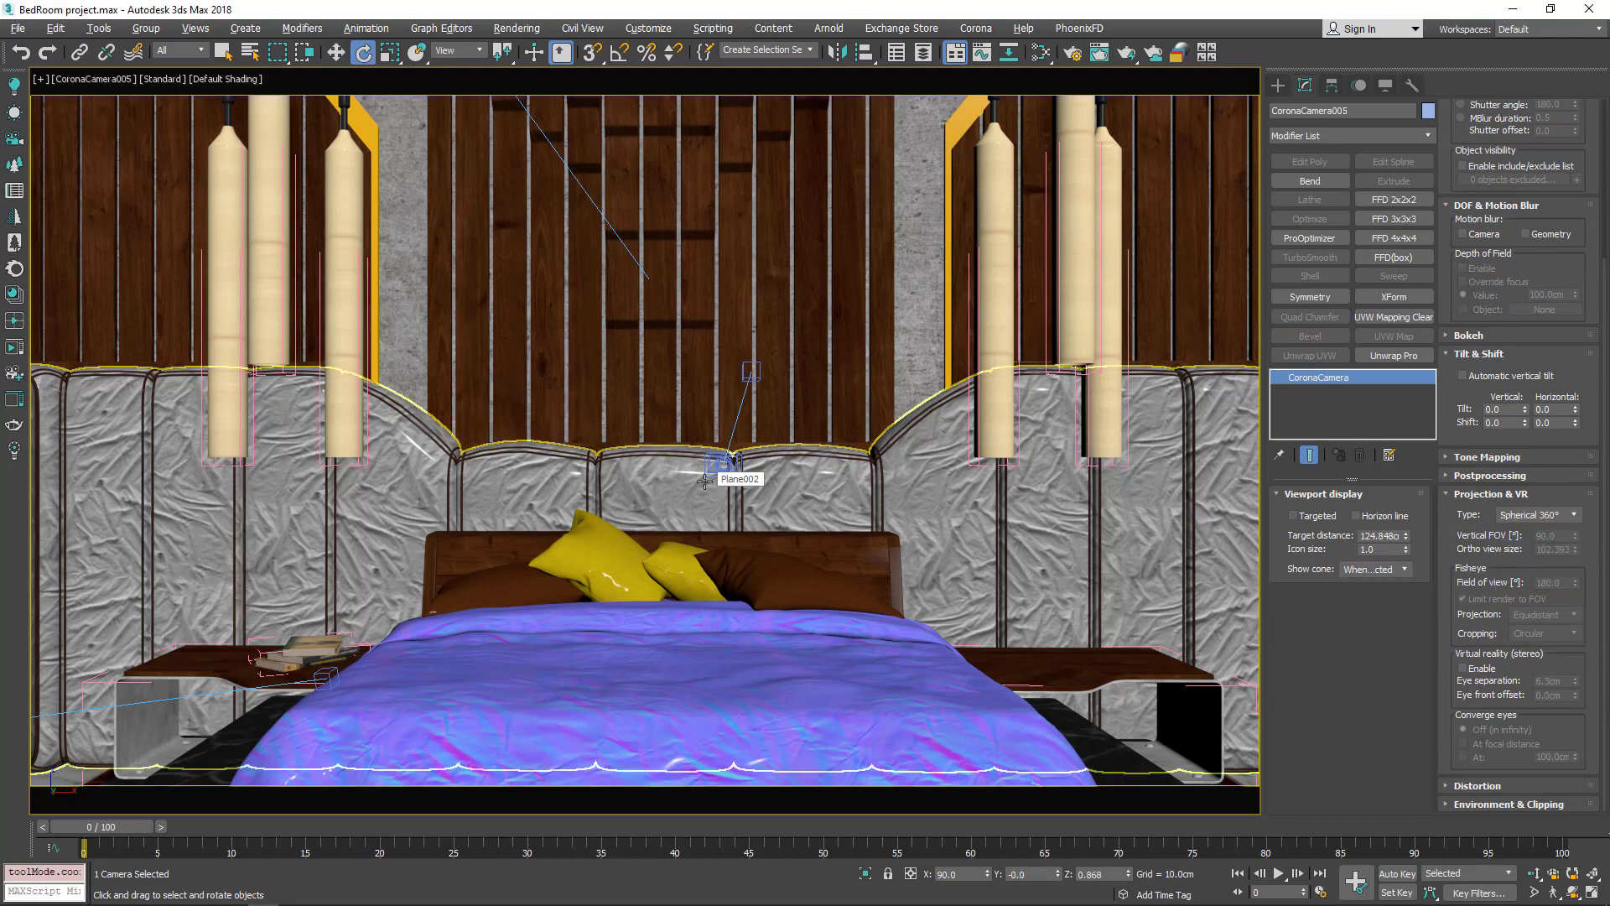
key(alt+w)
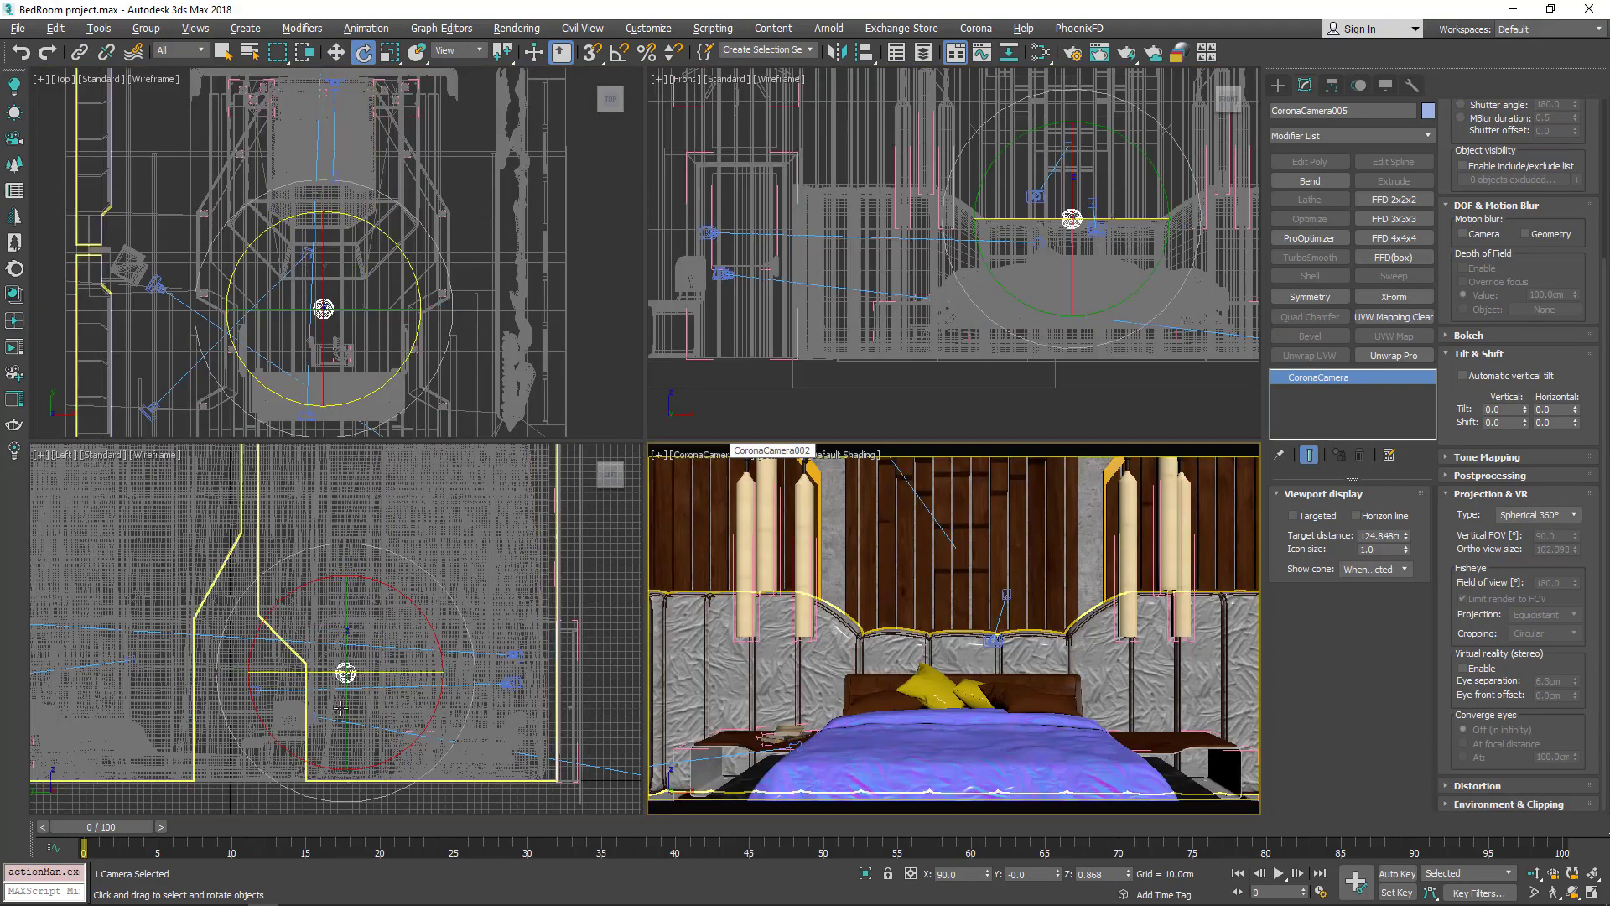
right_click(555, 631)
key(alt+w)
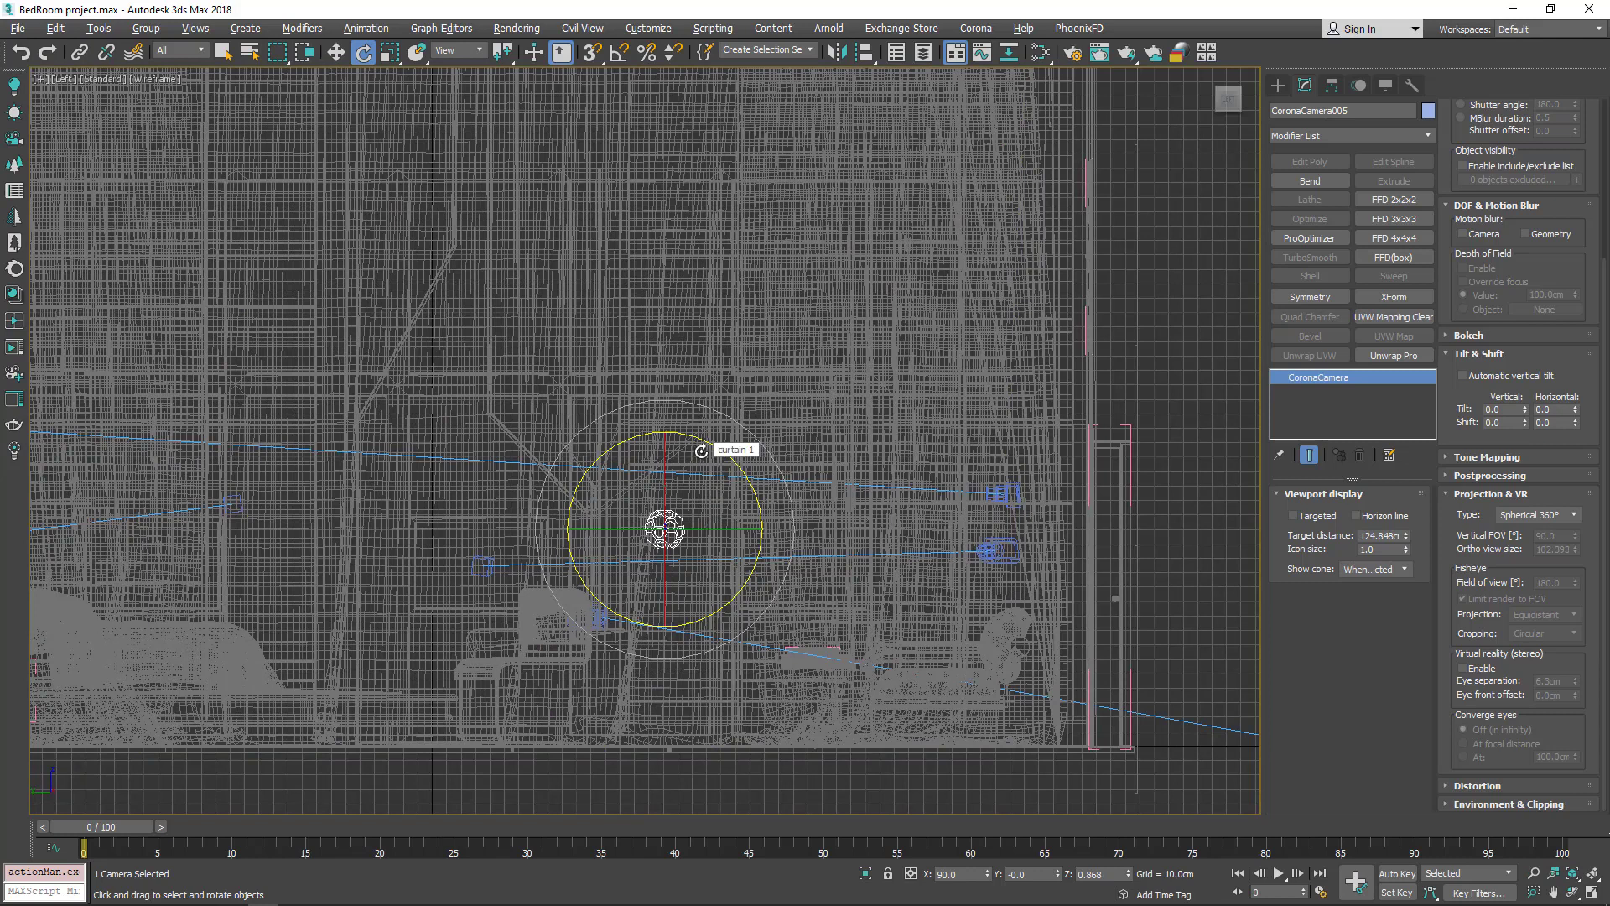
click(364, 53)
click(1030, 874)
click(965, 876)
click(1032, 874)
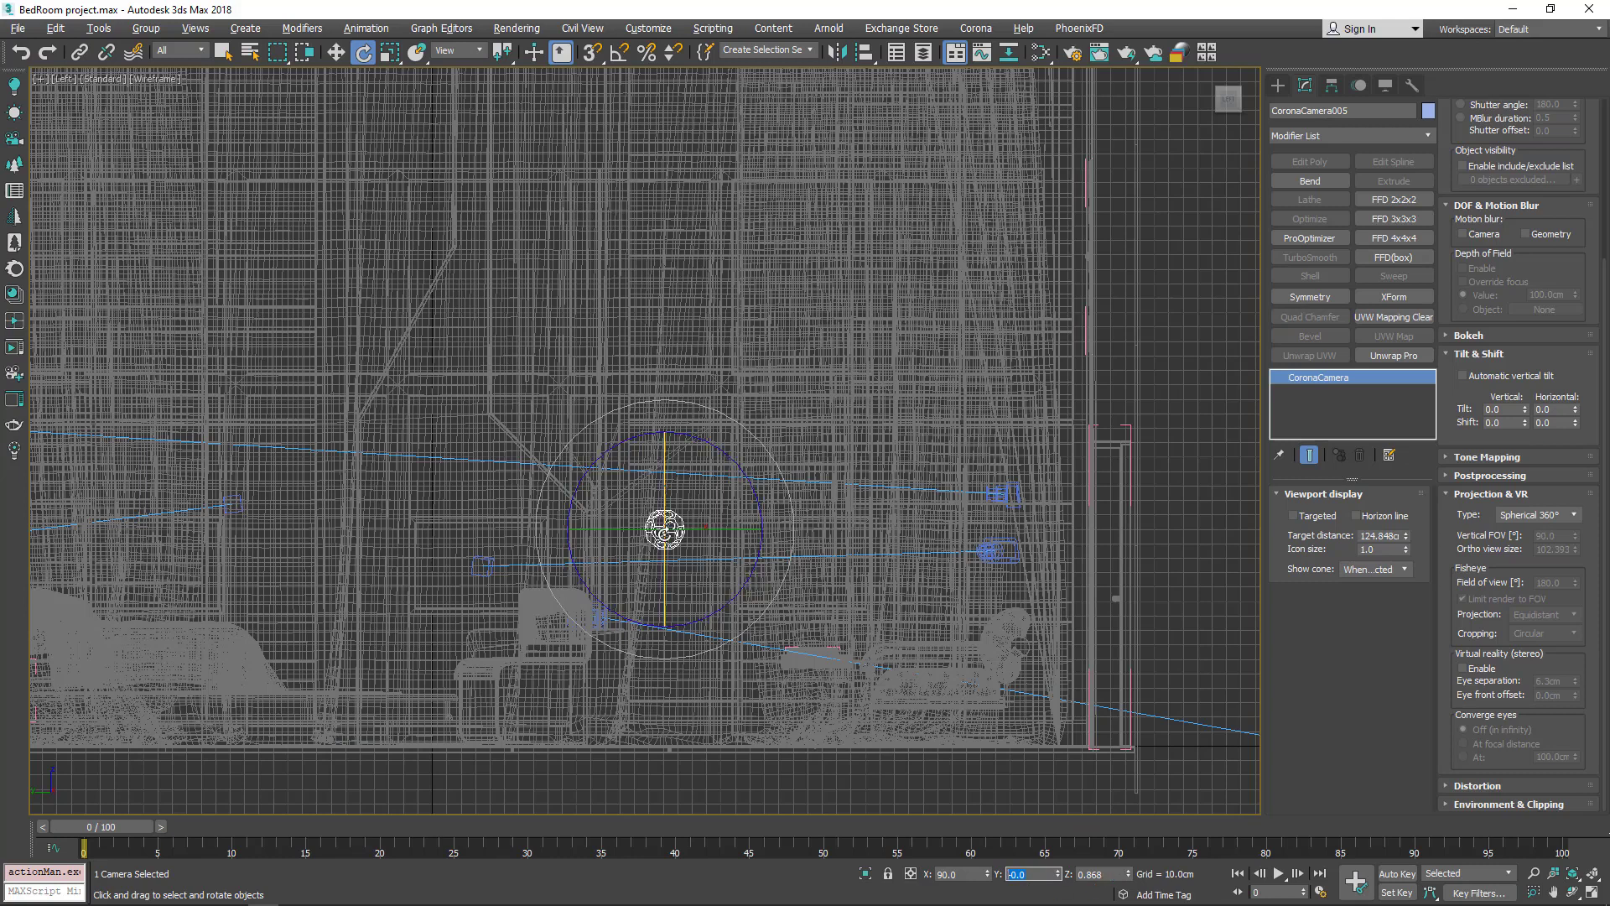
click(1114, 874)
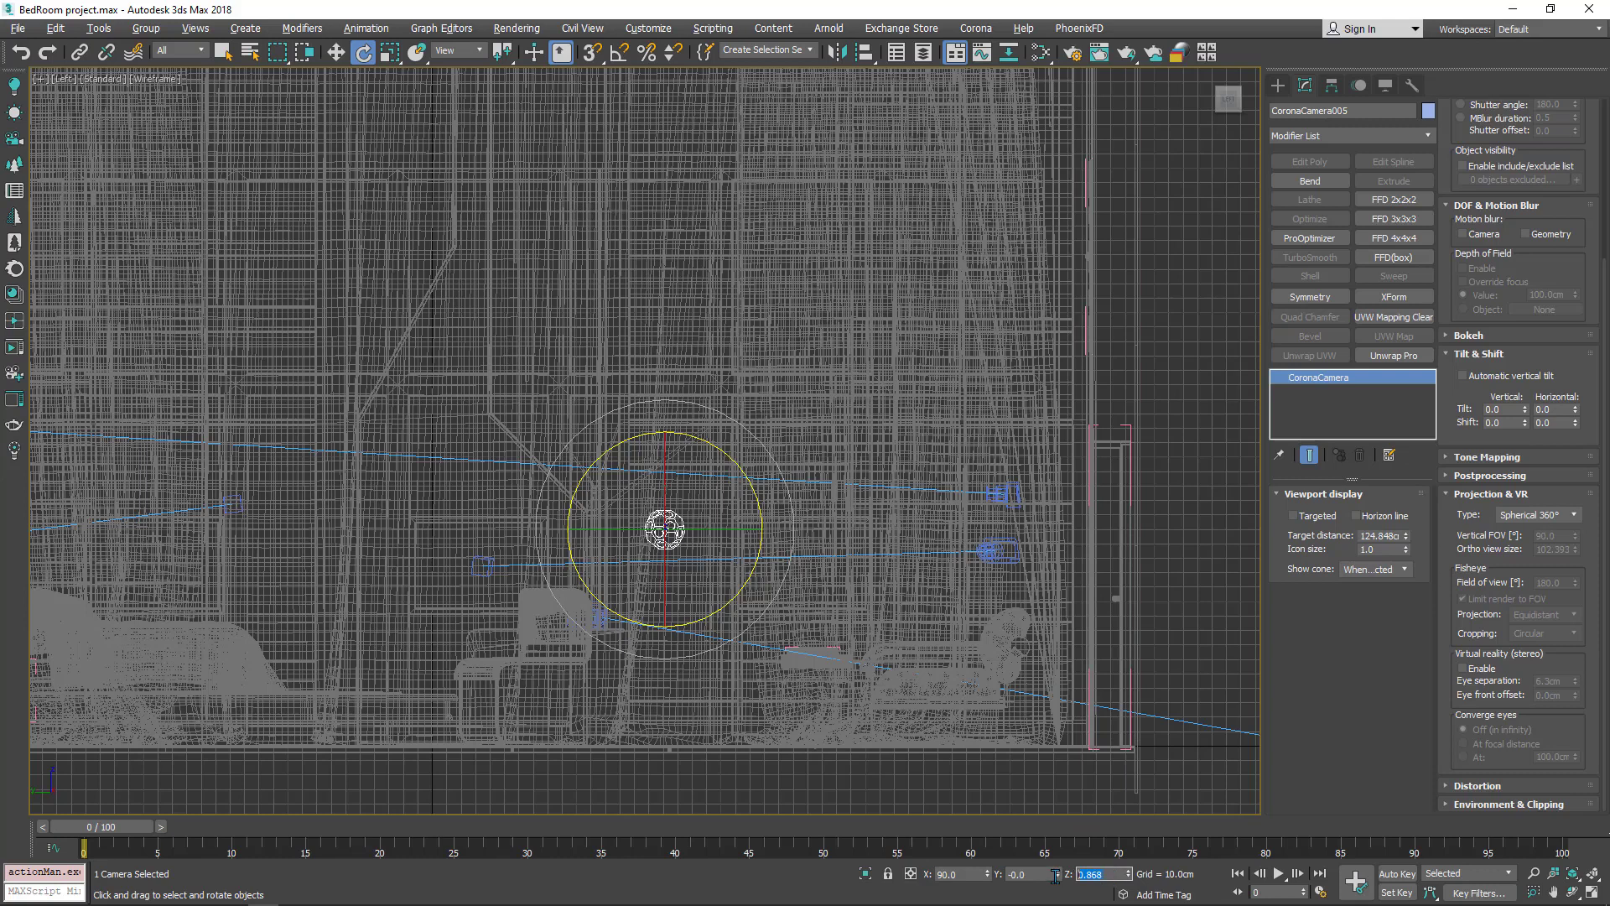
text(0)
click(1055, 874)
click(952, 874)
key(Return)
Step: Open Render Setup and review the Performance and Scene tabs before returning to Common
click(1072, 54)
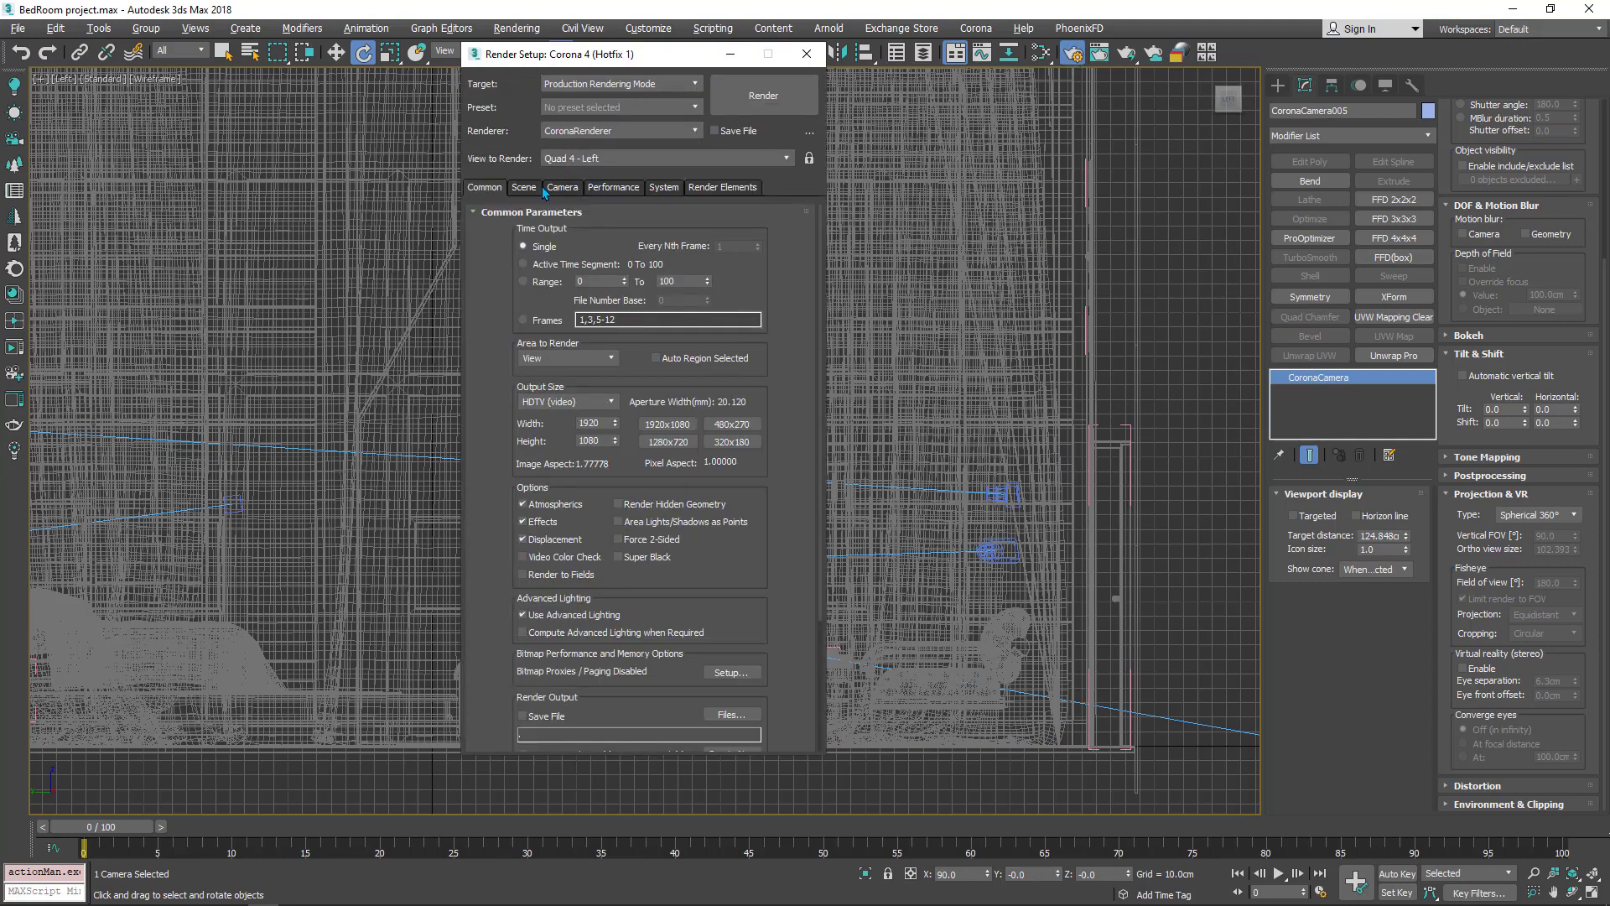
click(623, 190)
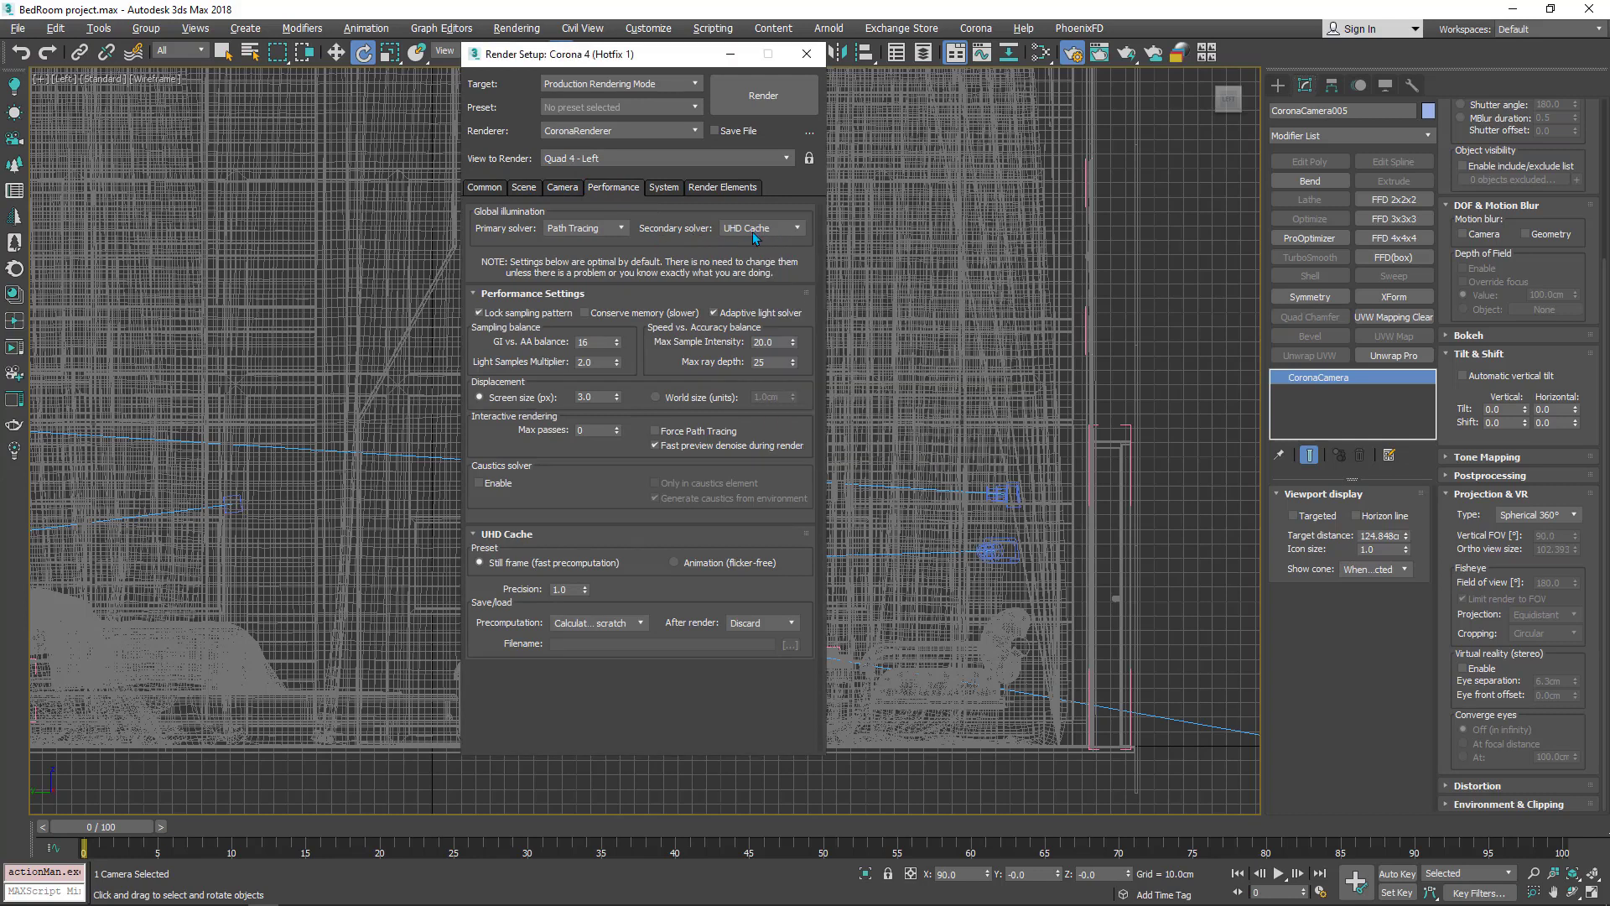
click(518, 191)
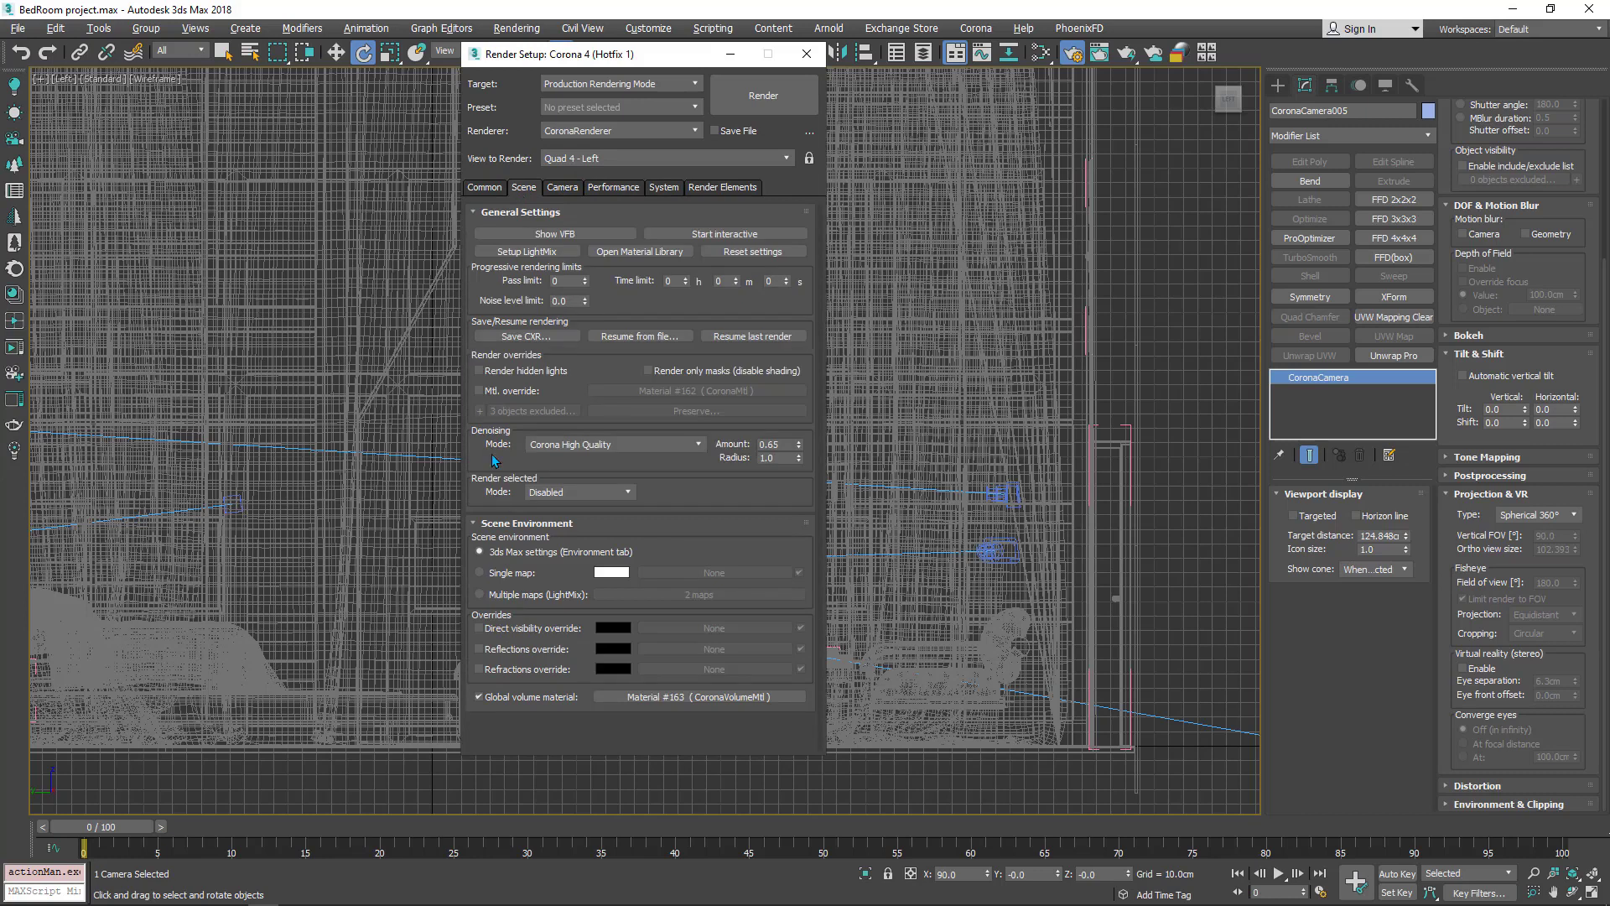
mouse_move(612, 444)
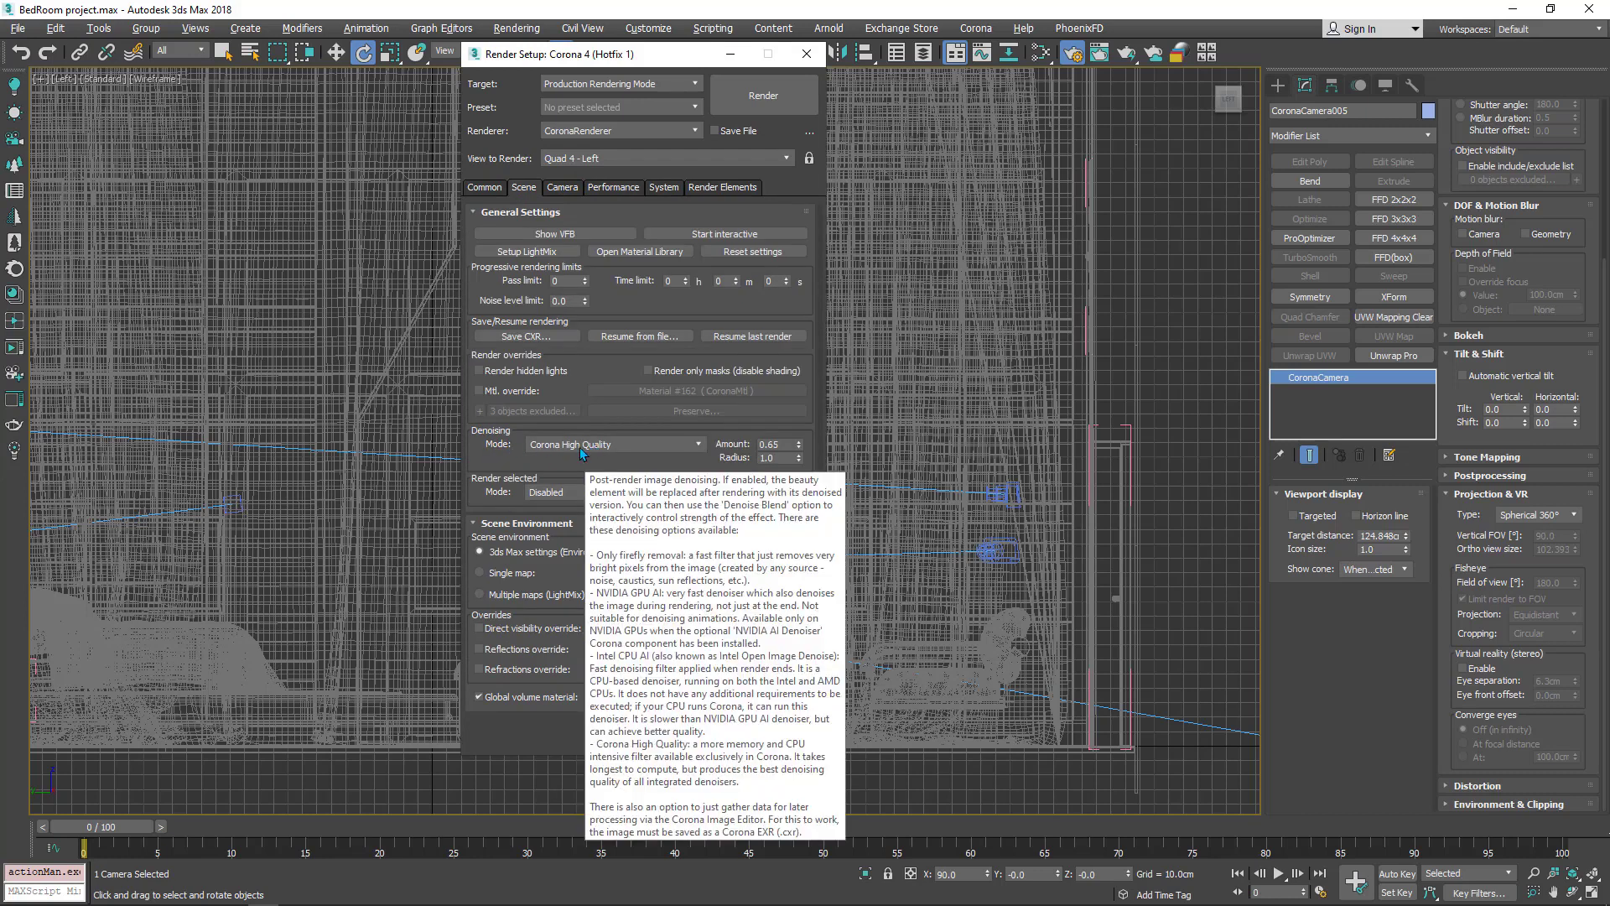
click(482, 187)
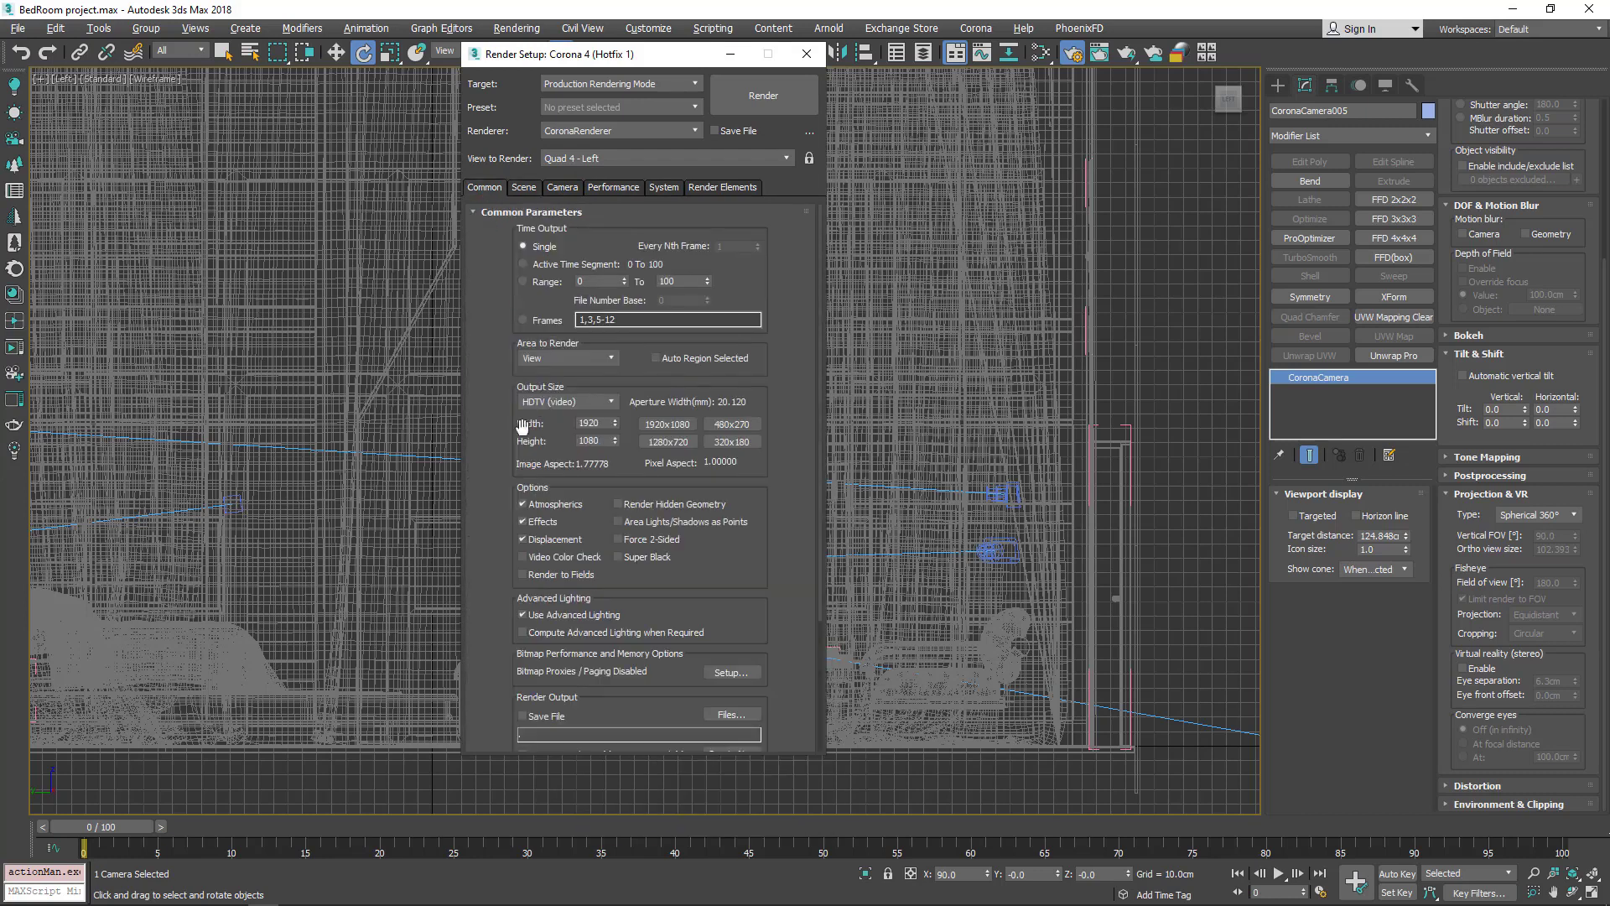
mouse_move(489, 539)
mouse_down()
mouse_move(493, 478)
mouse_move(489, 540)
mouse_up()
Step: Set a Custom output size with unlocked image aspect at 6000 × 3000
click(562, 403)
click(551, 419)
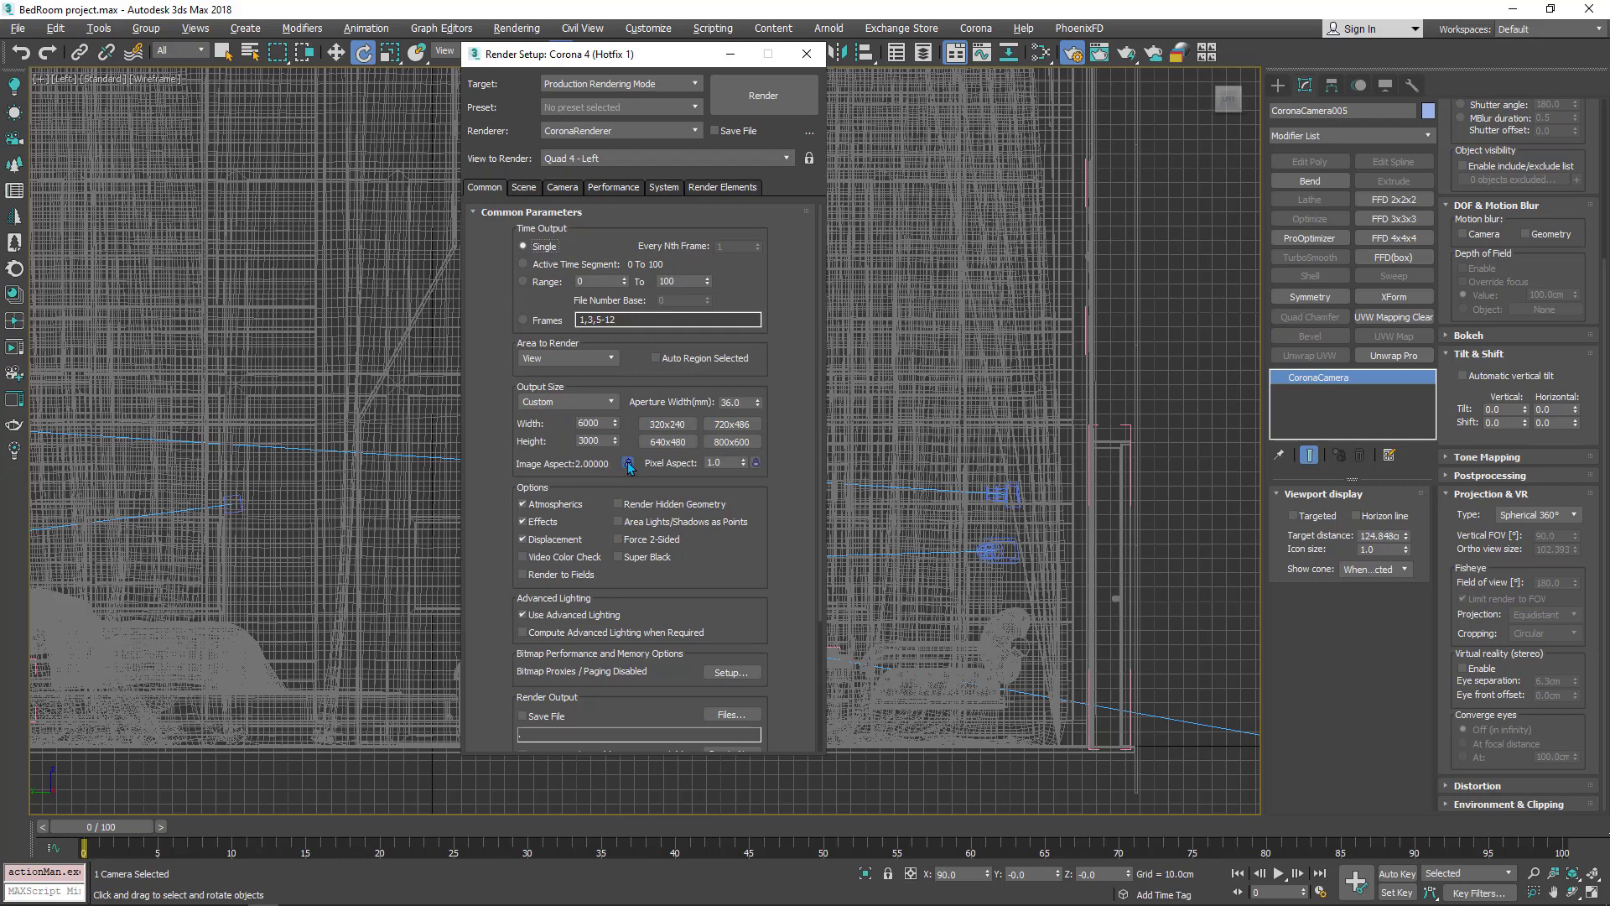
click(628, 463)
double_click(599, 423)
text(6000)
key(Return)
mouse_move(573, 58)
mouse_down()
mouse_move(534, 87)
mouse_move(547, 58)
mouse_up()
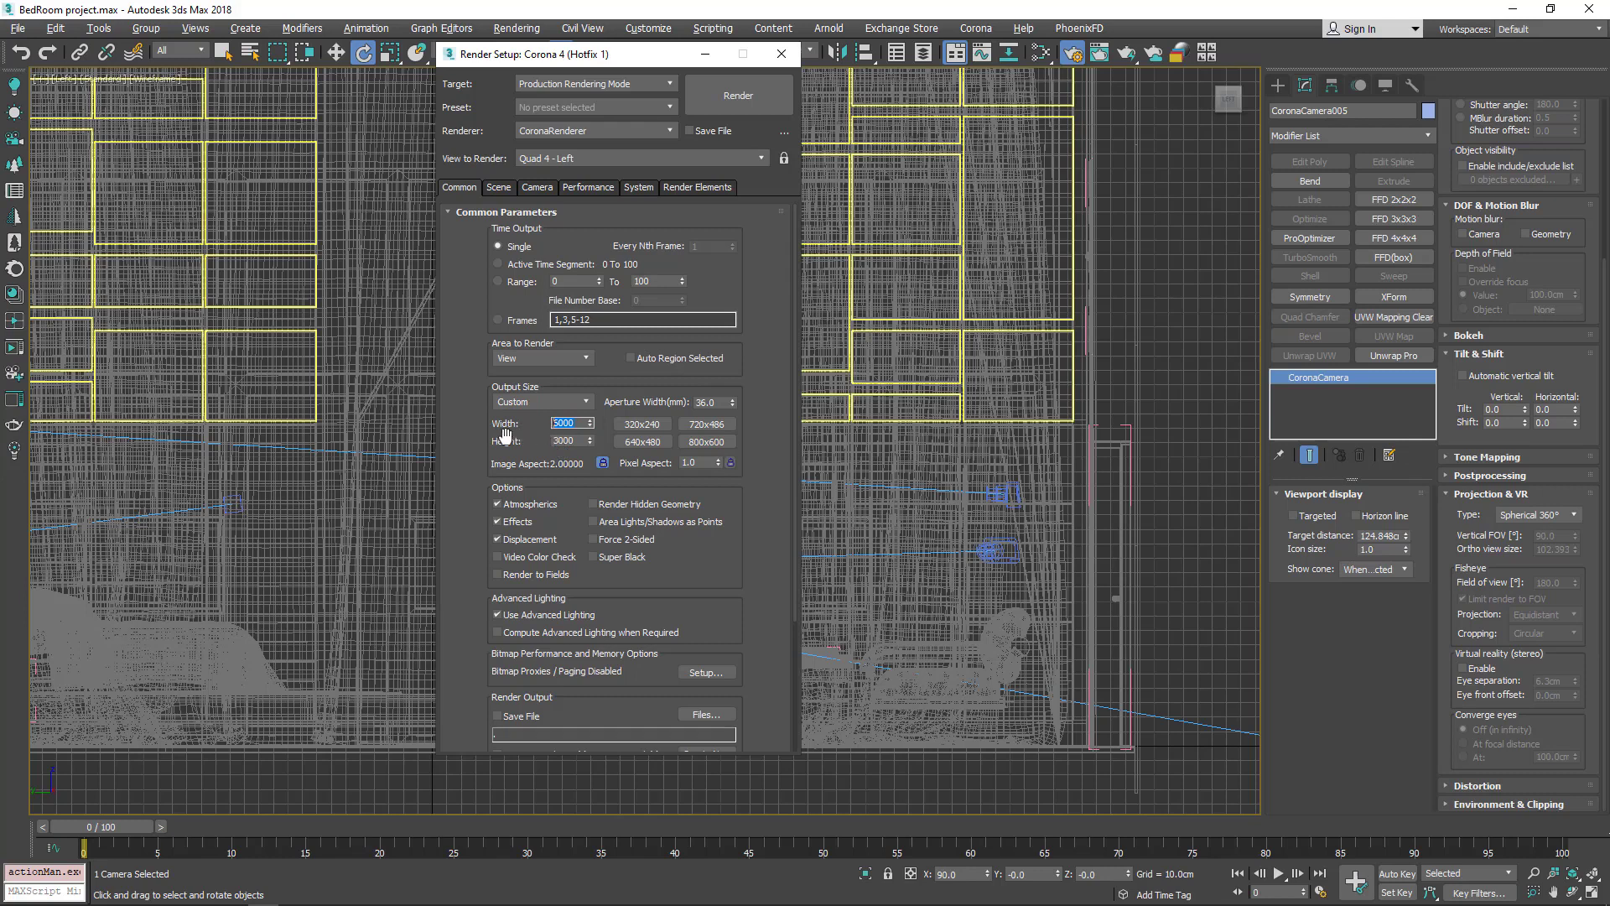
text(6000)
key(Return)
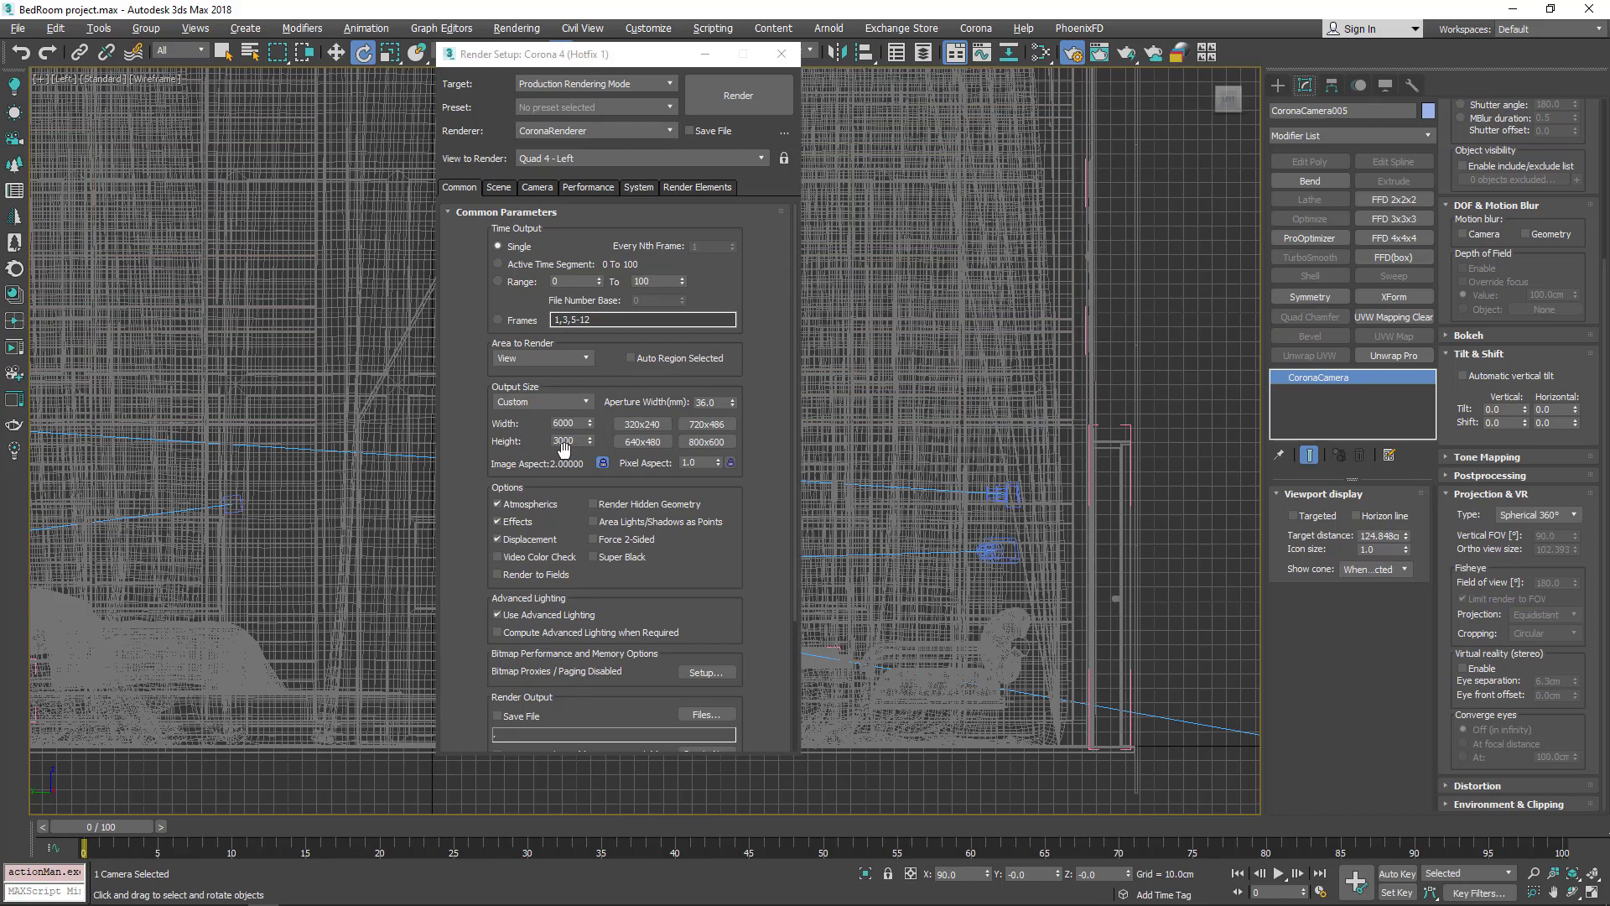
drag(595, 55, 670, 52)
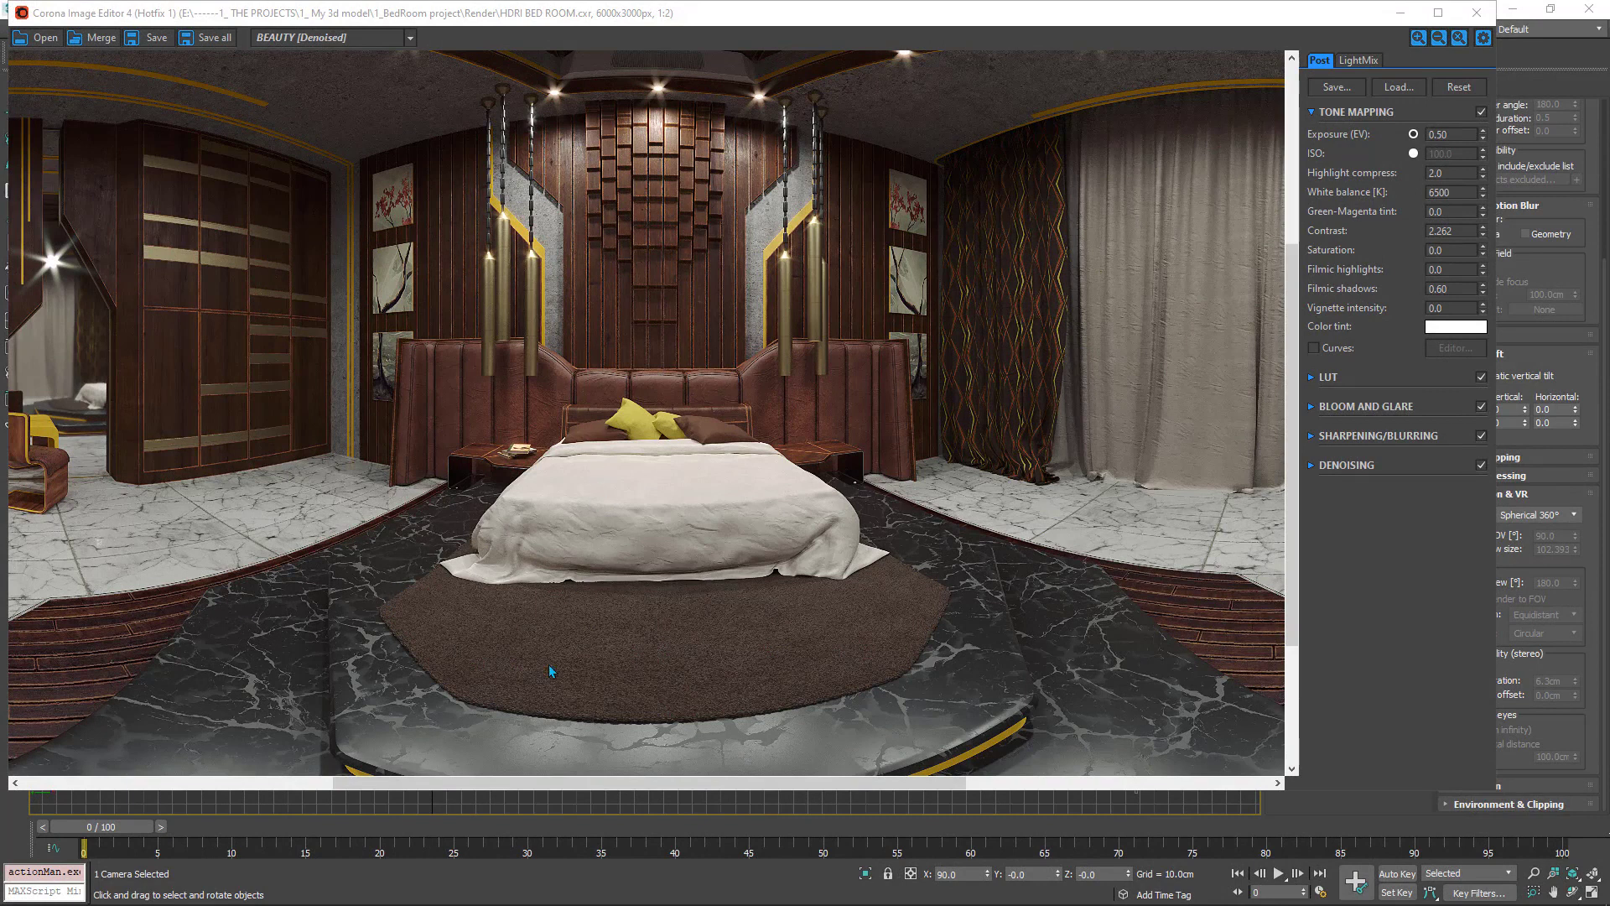
scroll(545, 673, up, 1)
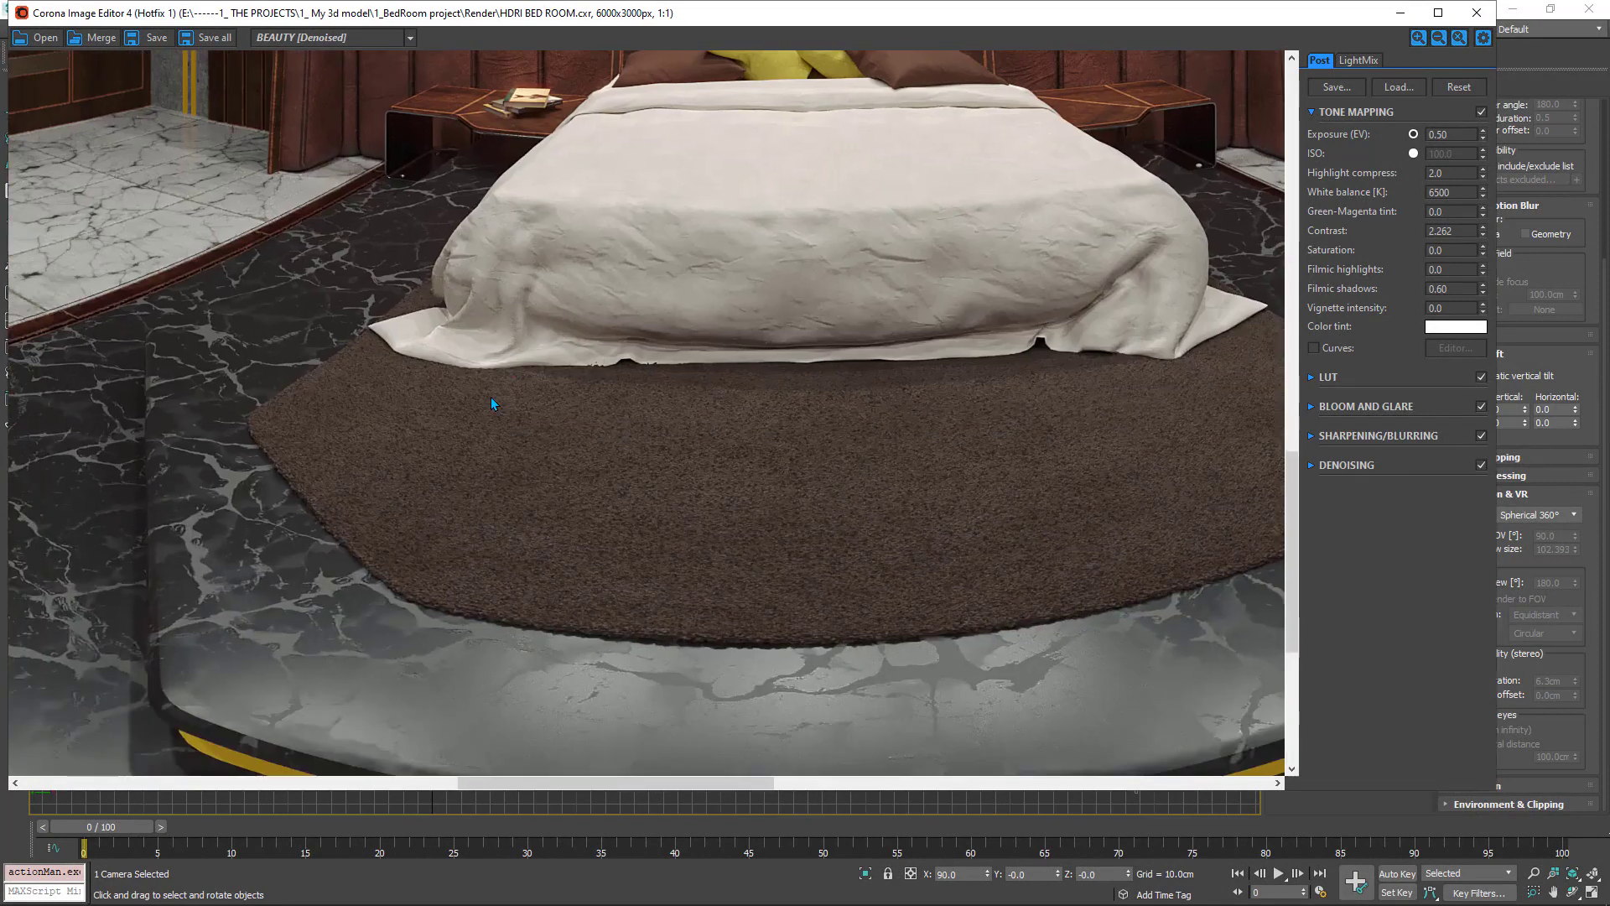
drag(491, 403, 859, 541)
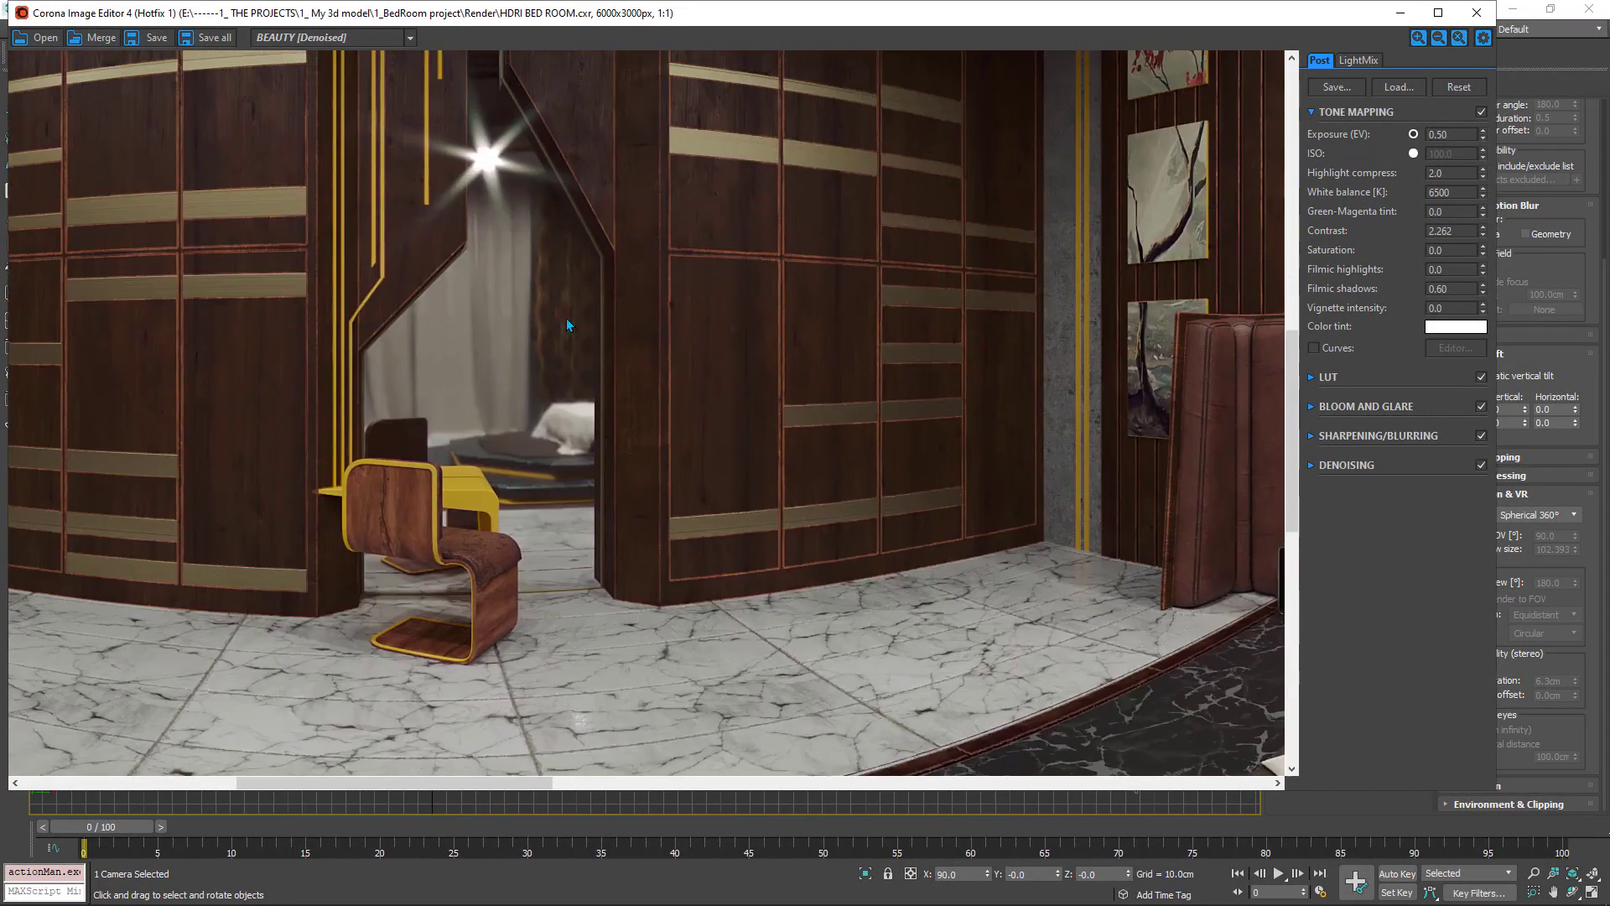
drag(566, 318, 803, 475)
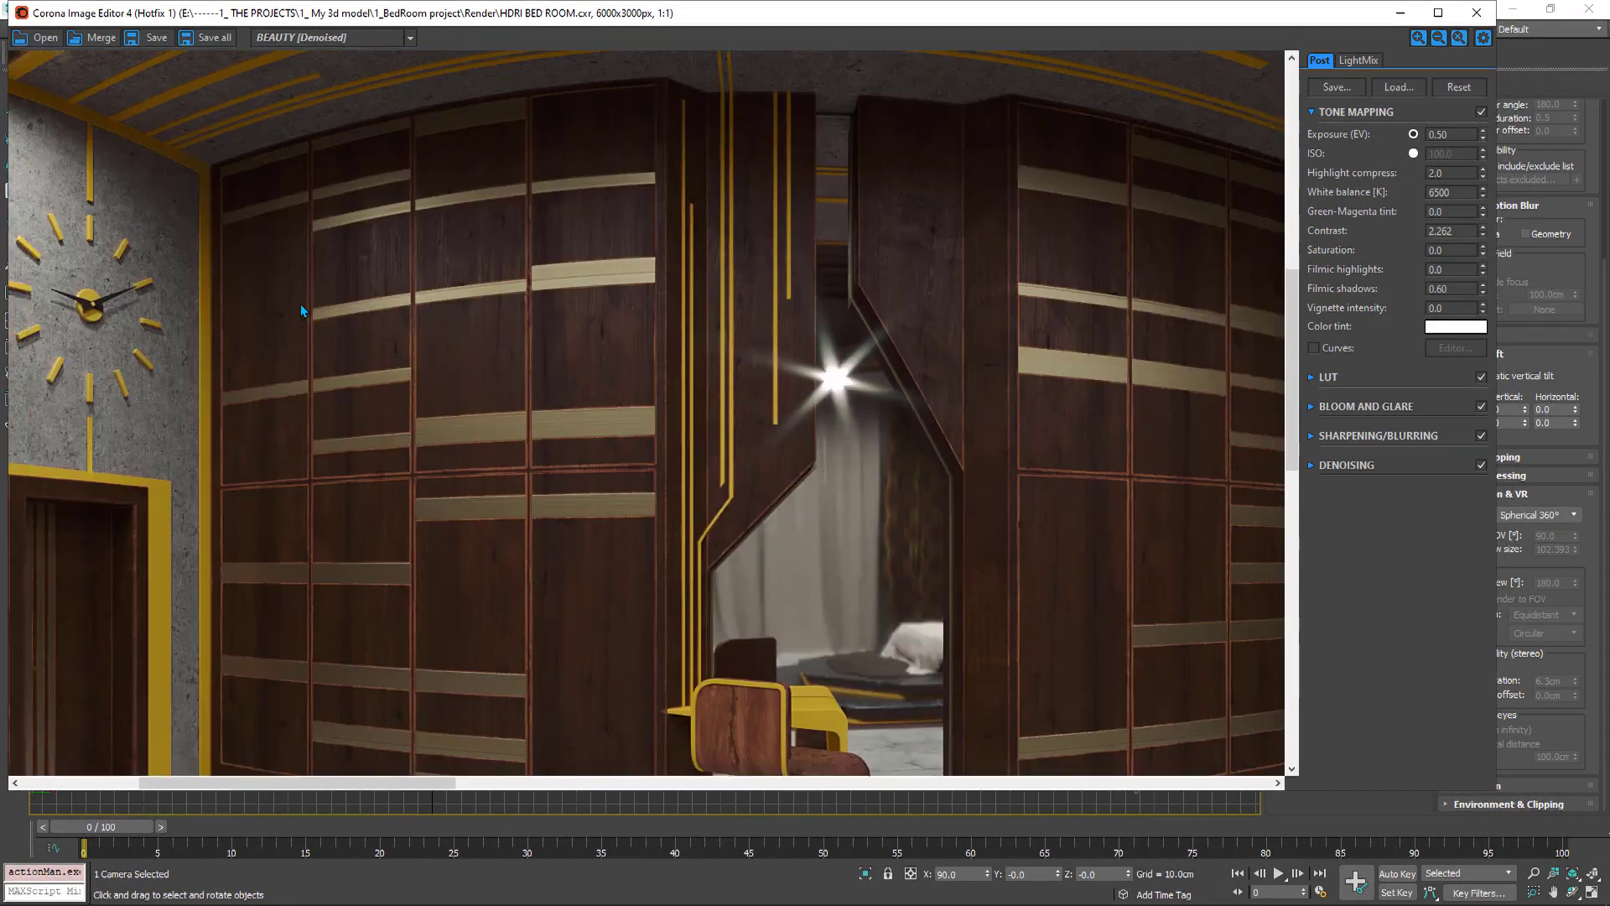
mouse_move(301, 304)
mouse_down()
mouse_move(661, 301)
mouse_move(720, 321)
mouse_move(999, 327)
mouse_move(285, 319)
mouse_up()
drag(950, 250, 562, 440)
drag(820, 251, 426, 248)
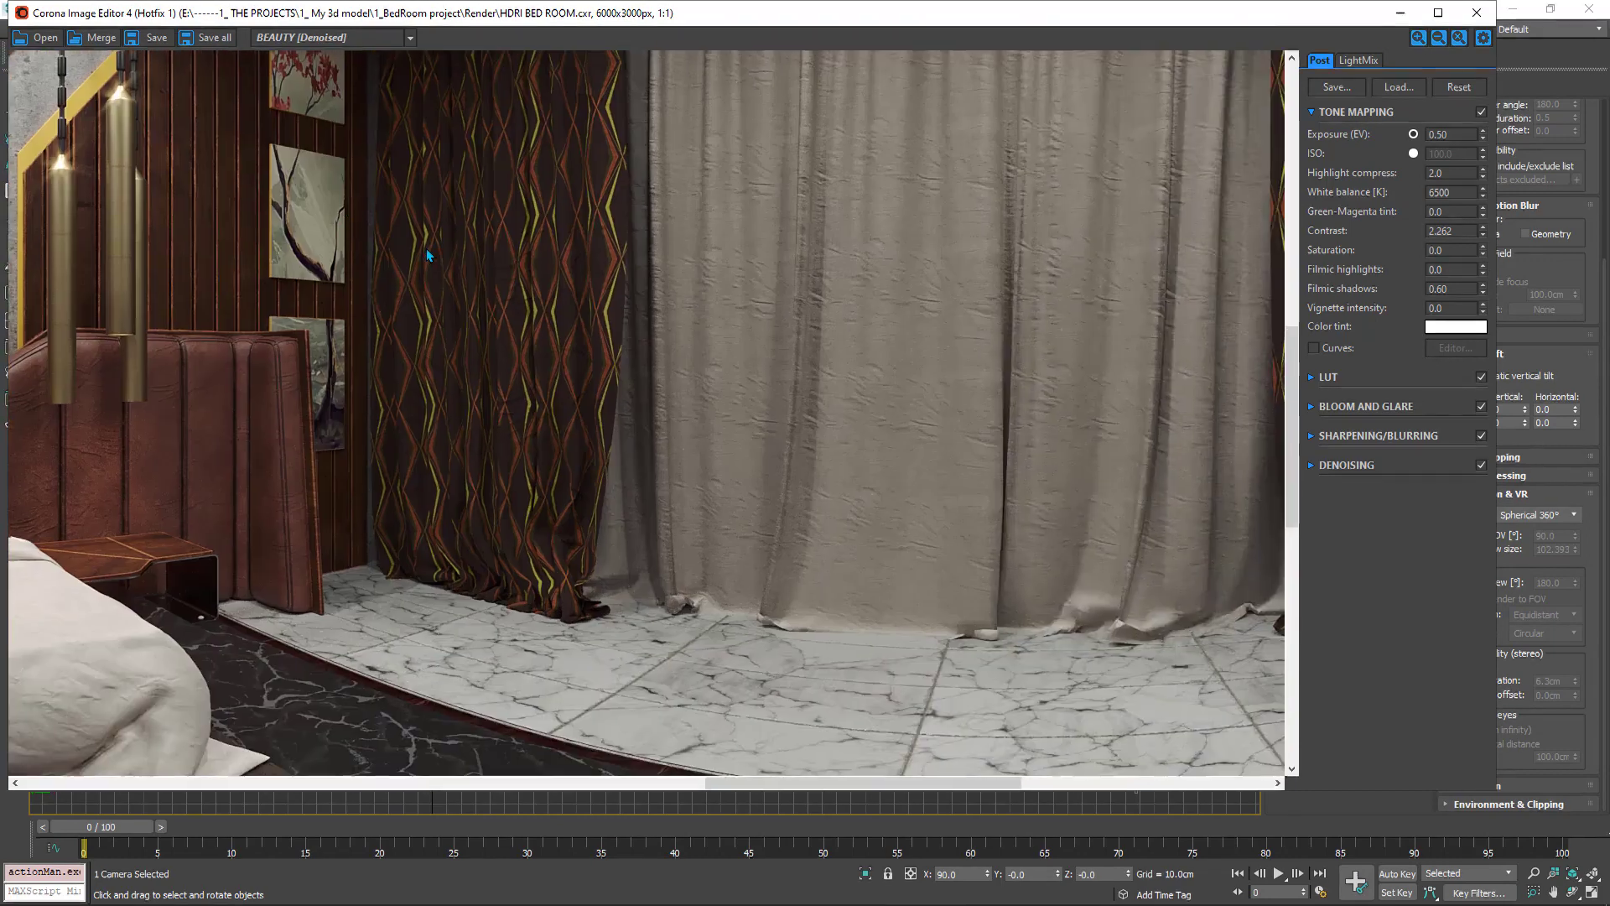
drag(46, 245, 421, 274)
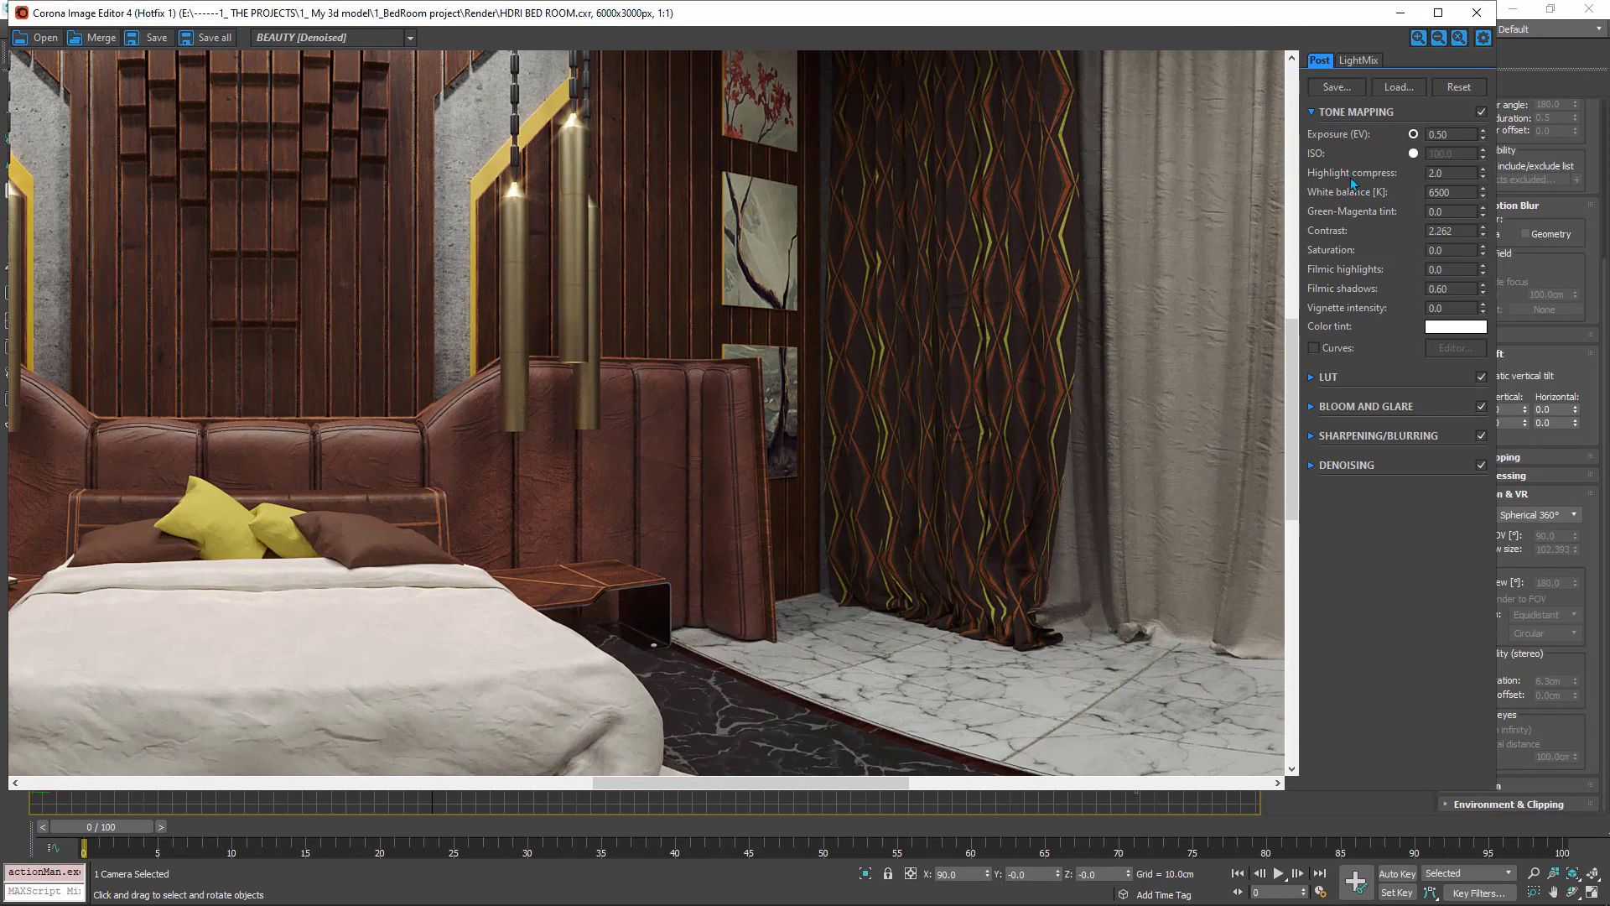
drag(510, 329, 627, 354)
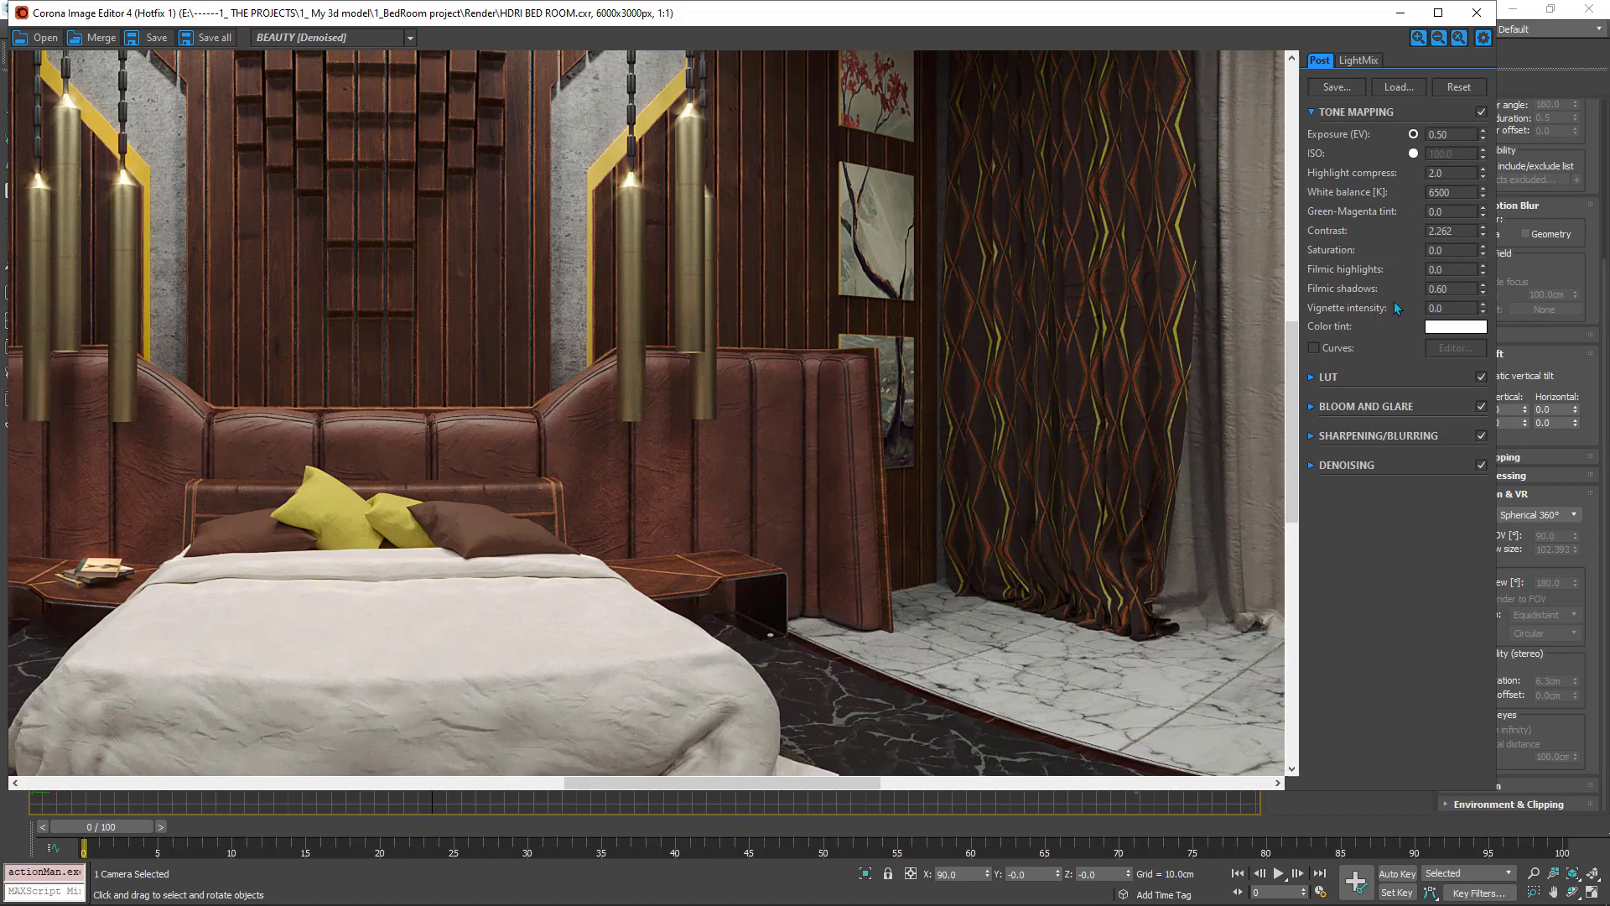
Step: Expand the LUT rollout showing Adanmq_Fuji_Velvia_100 at 0.60 opacity, briefly toggling Bloom and Glare
click(1313, 378)
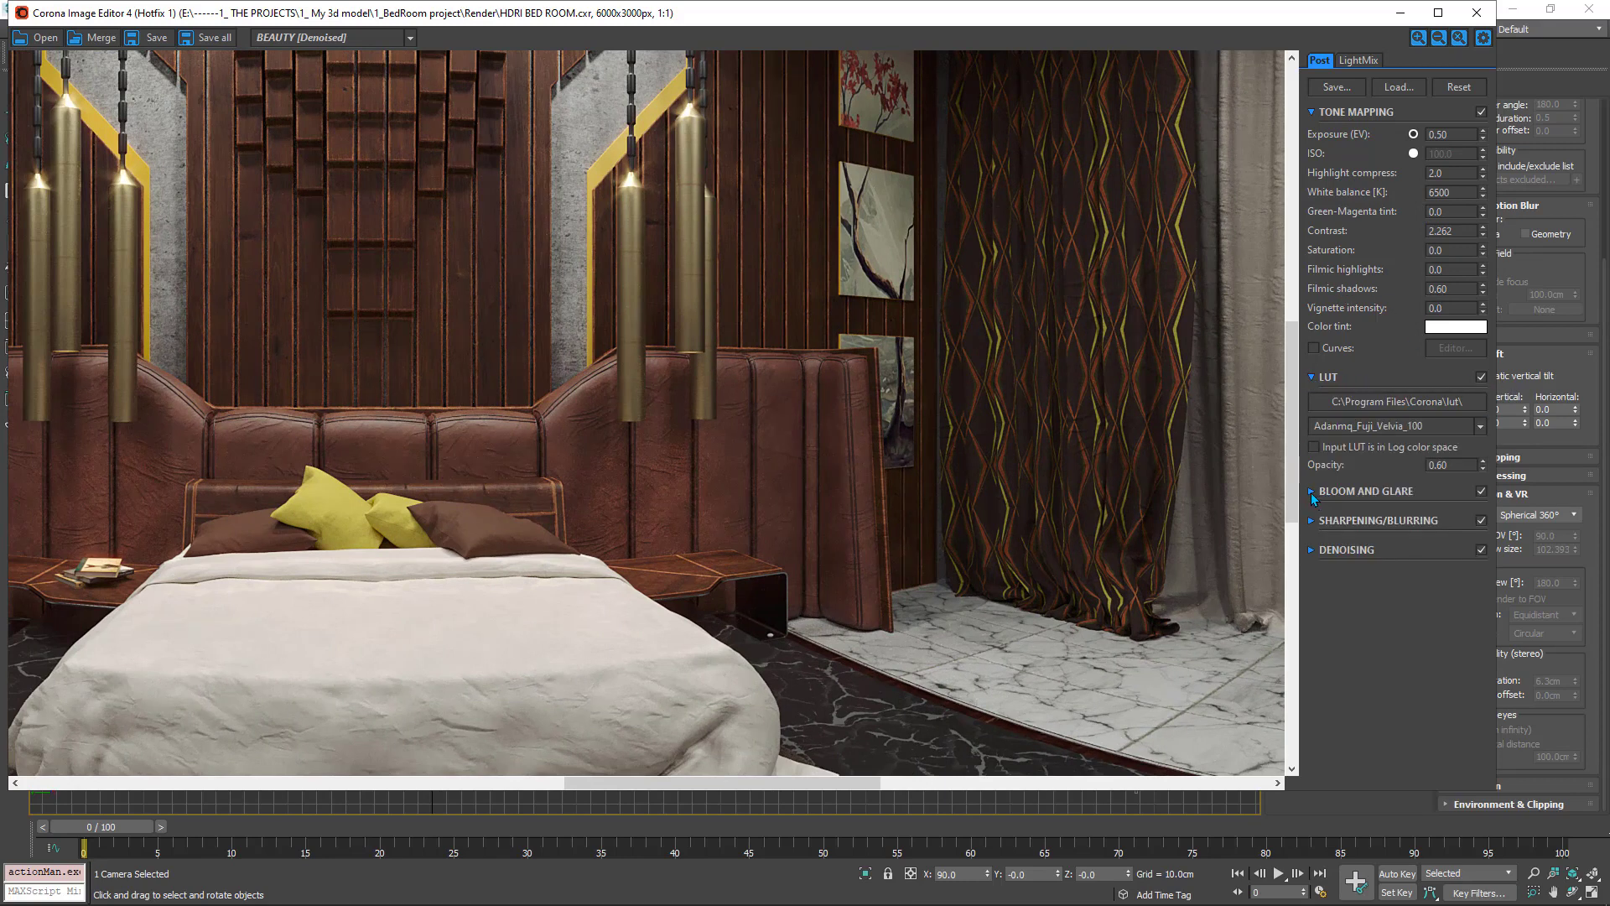
click(1313, 494)
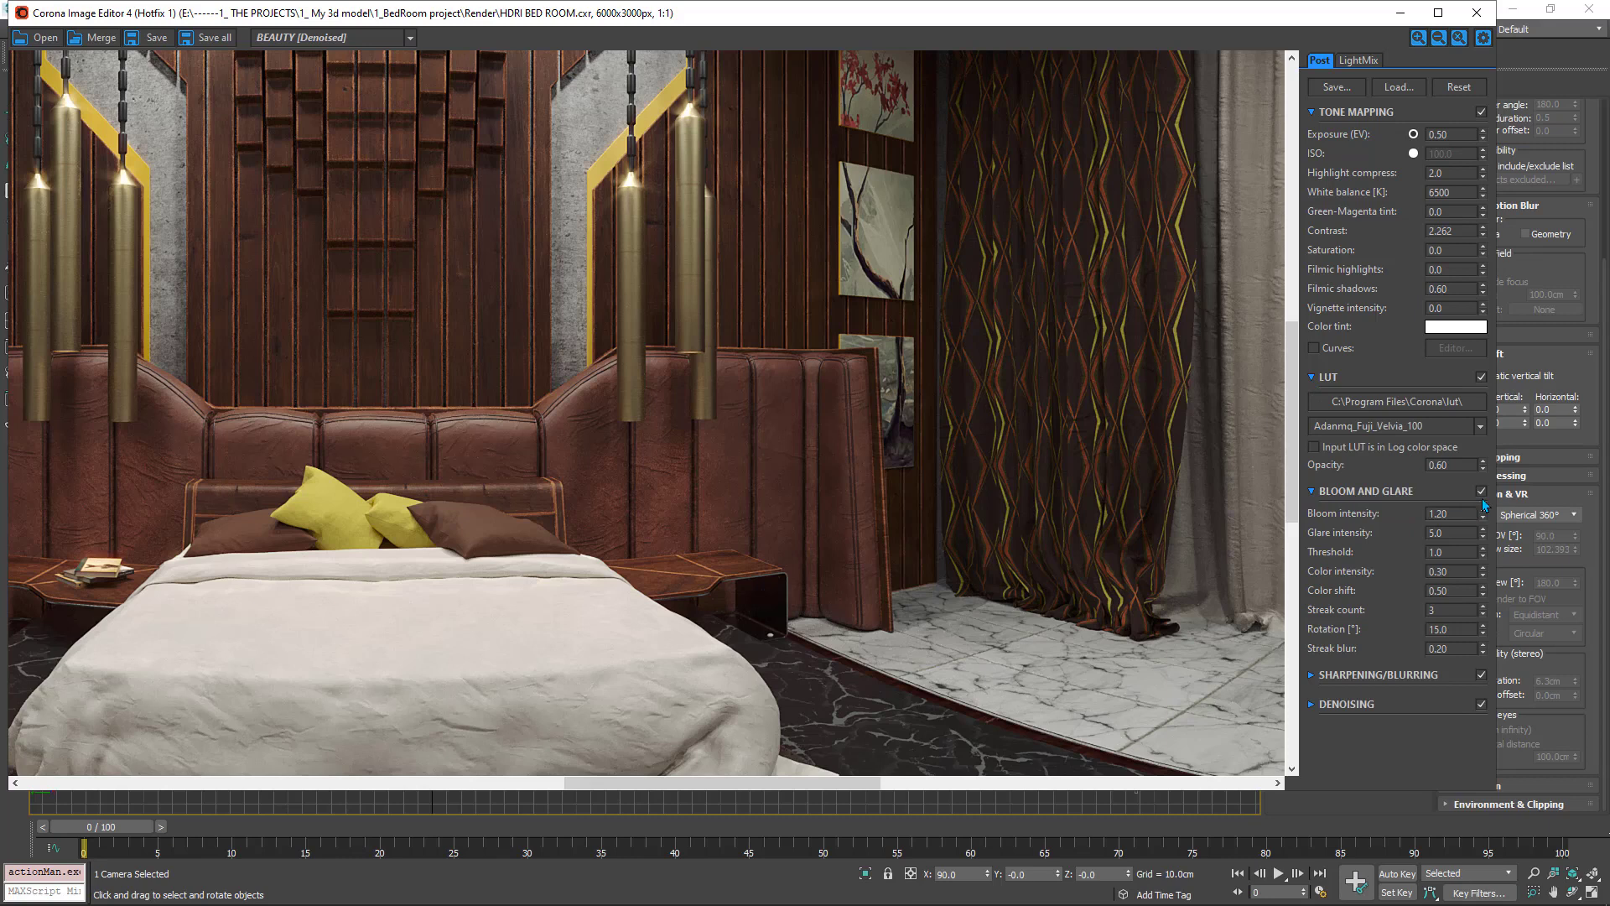
click(1314, 494)
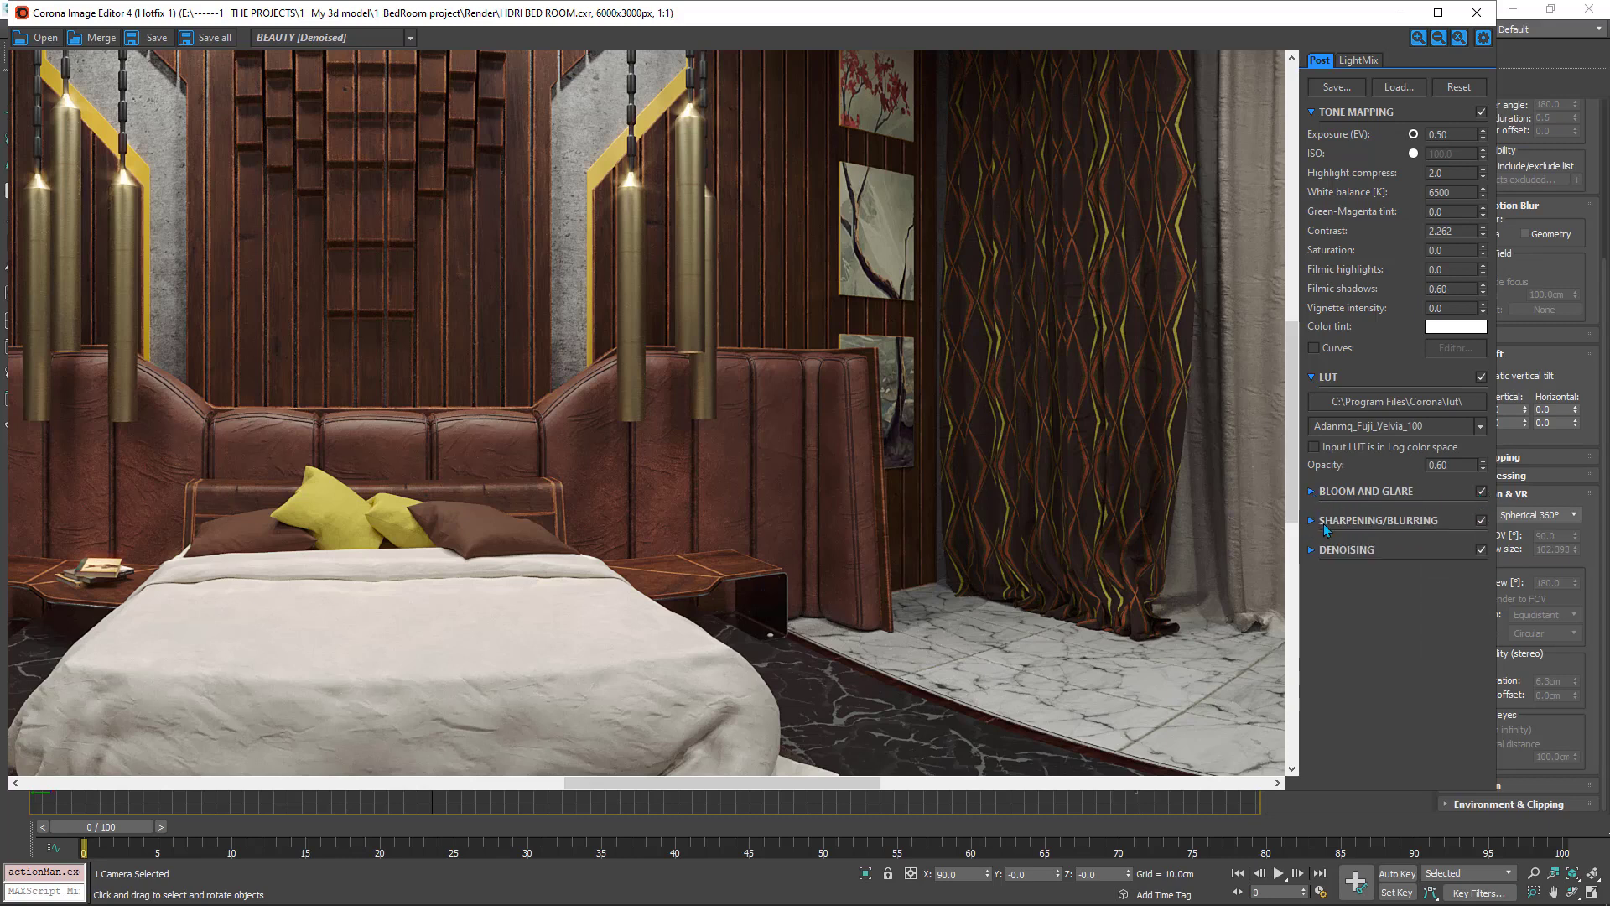
drag(550, 350, 672, 350)
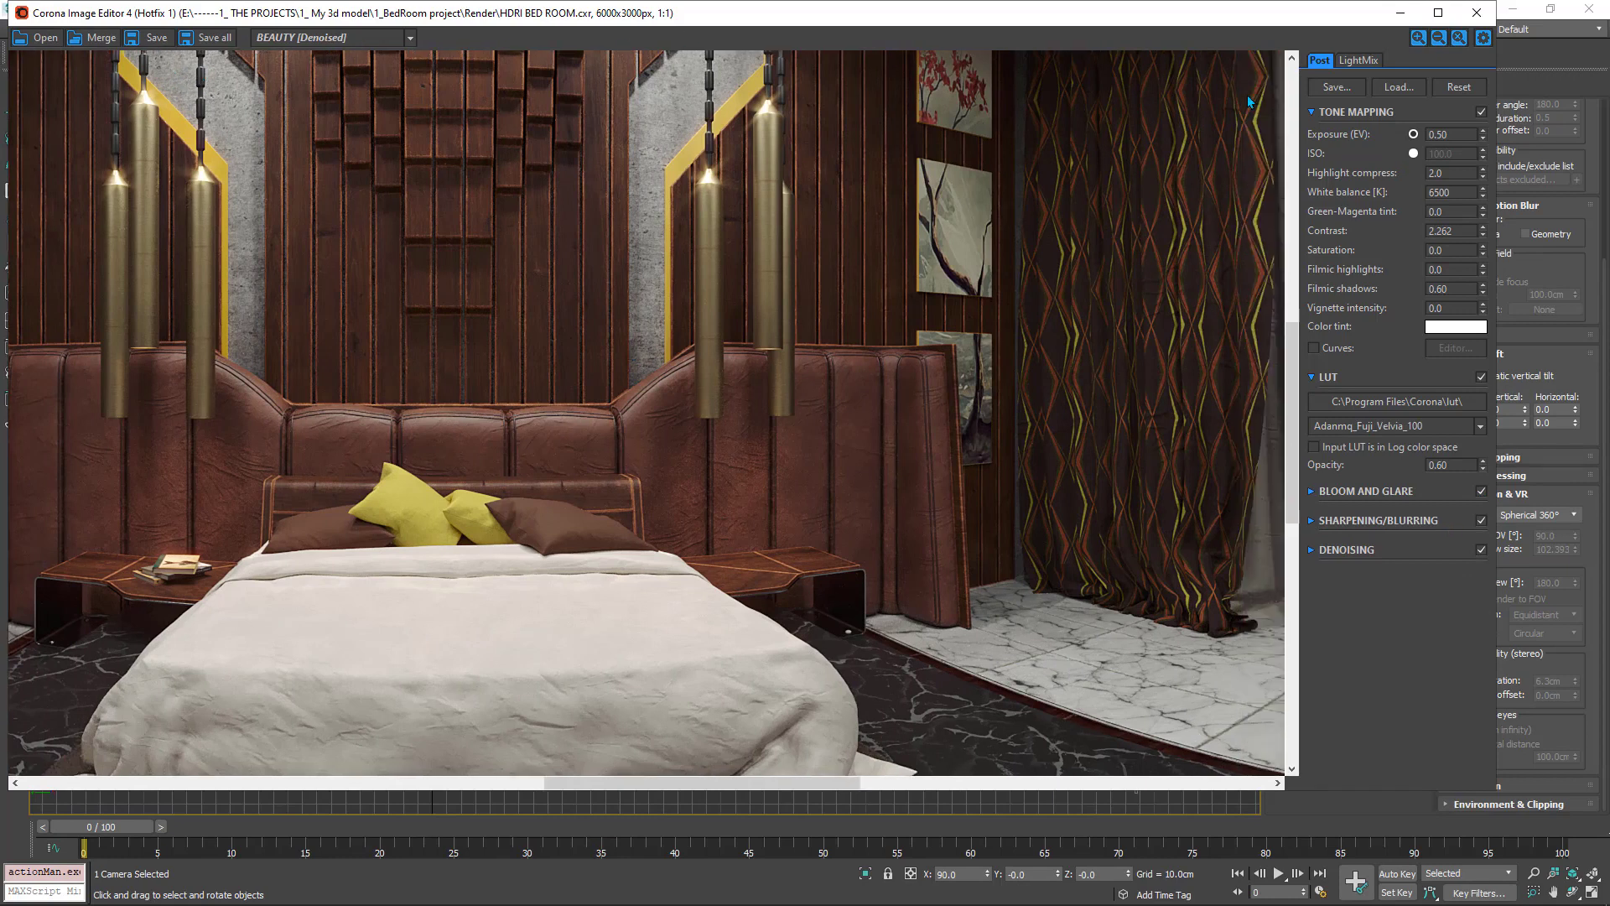
Step: Zoom out to 1:4 to see the whole panorama, then switch to the Render folder
scroll(342, 285, down, 2)
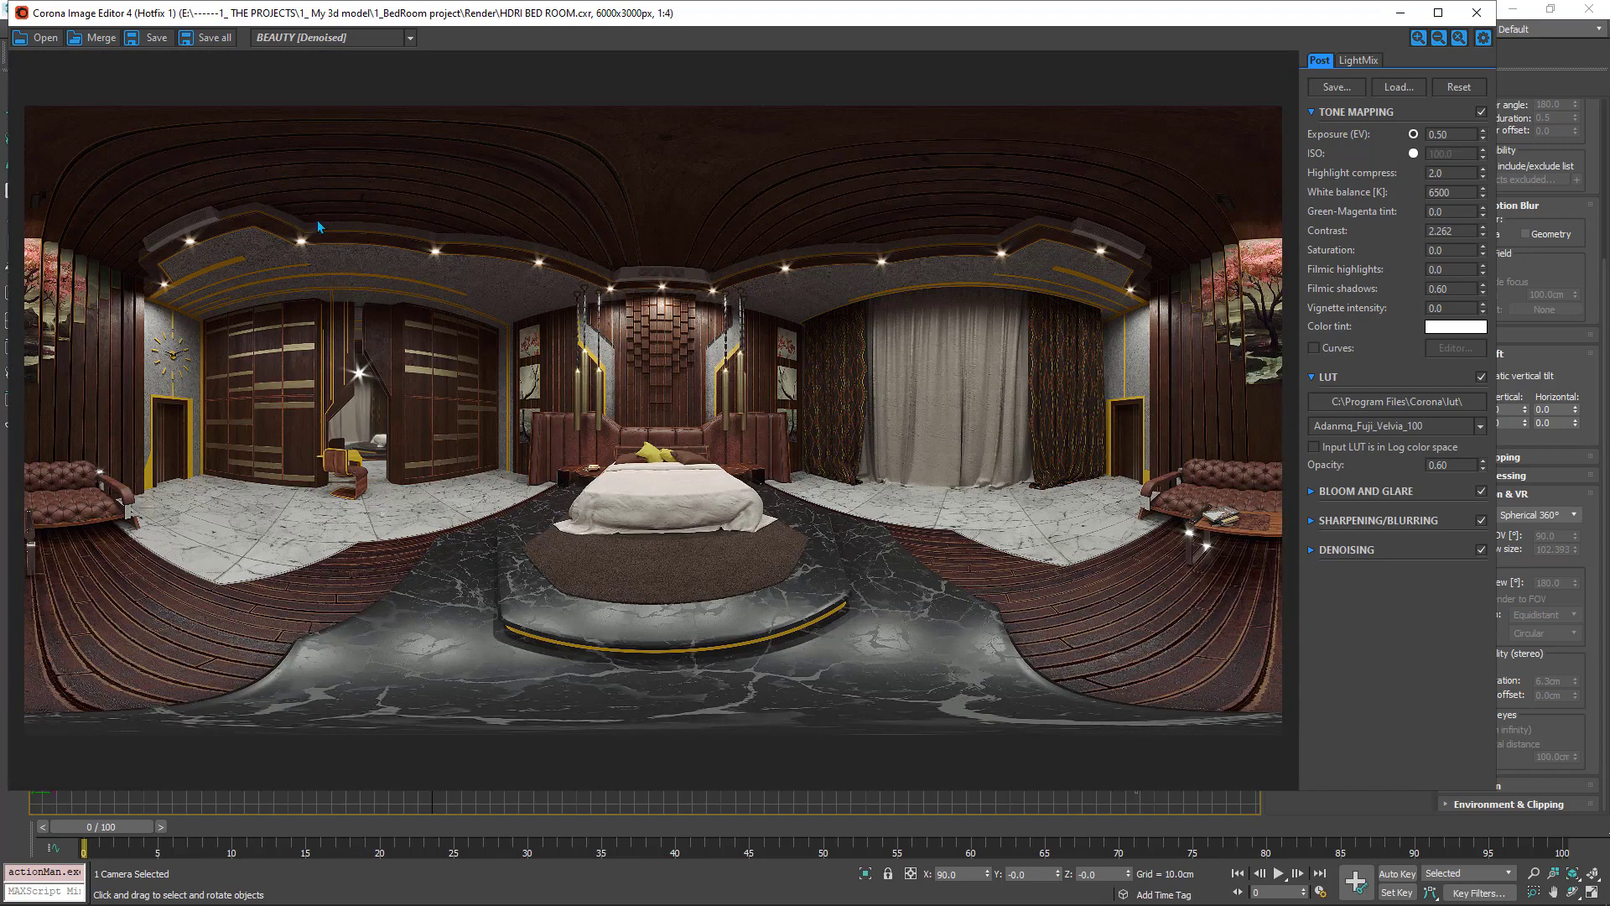
scroll(676, 483, down, 1)
scroll(677, 483, up, 1)
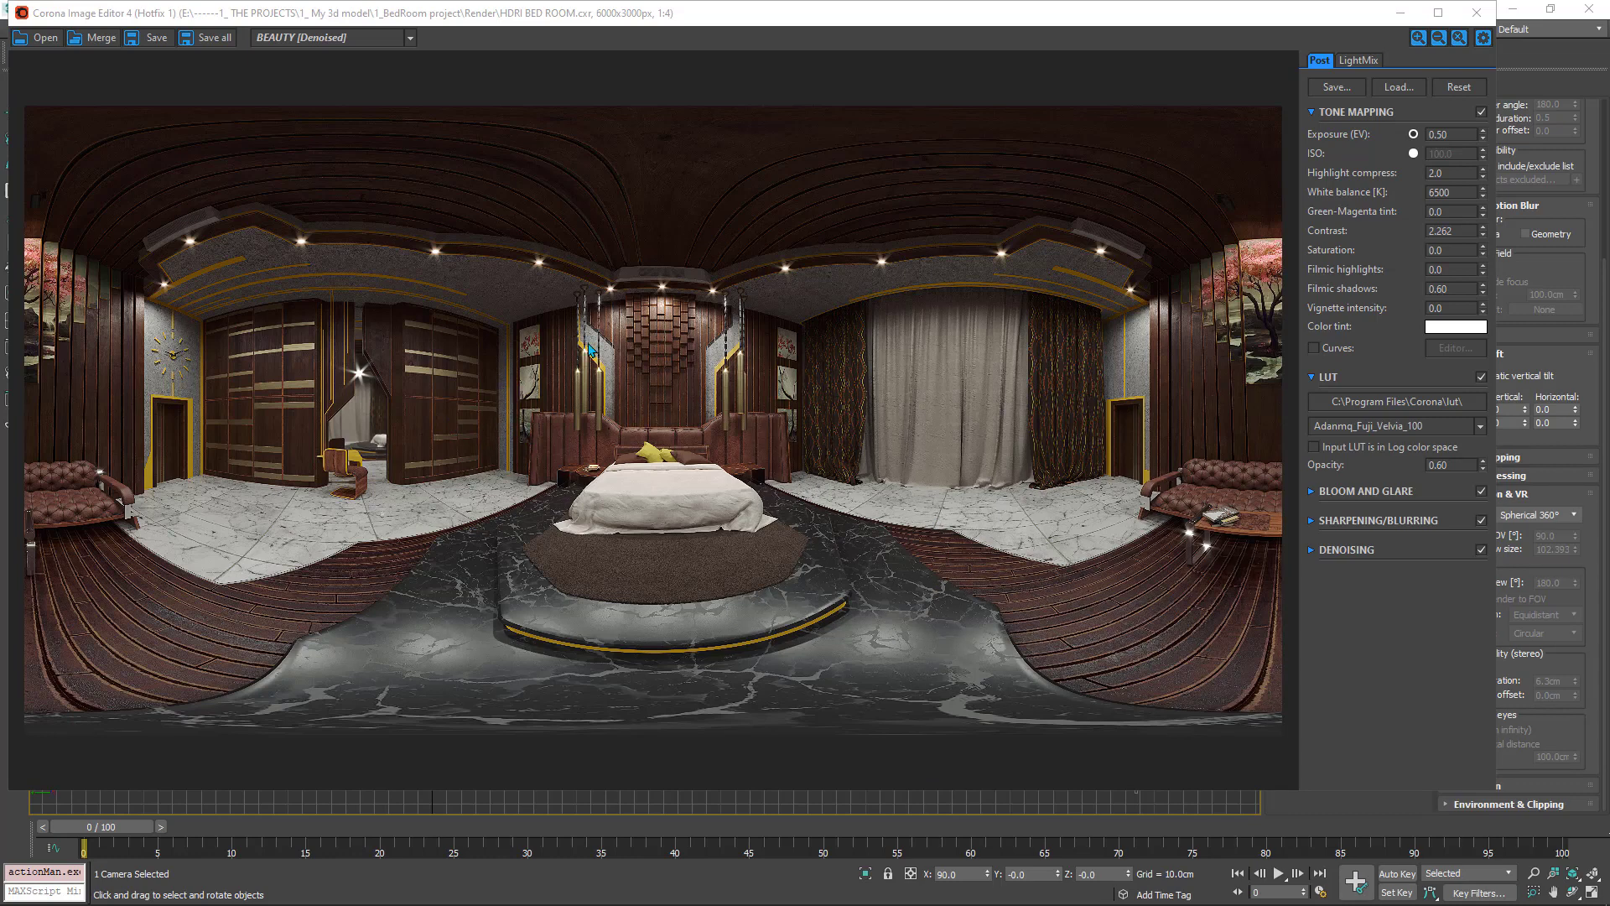
key(alt+Tab)
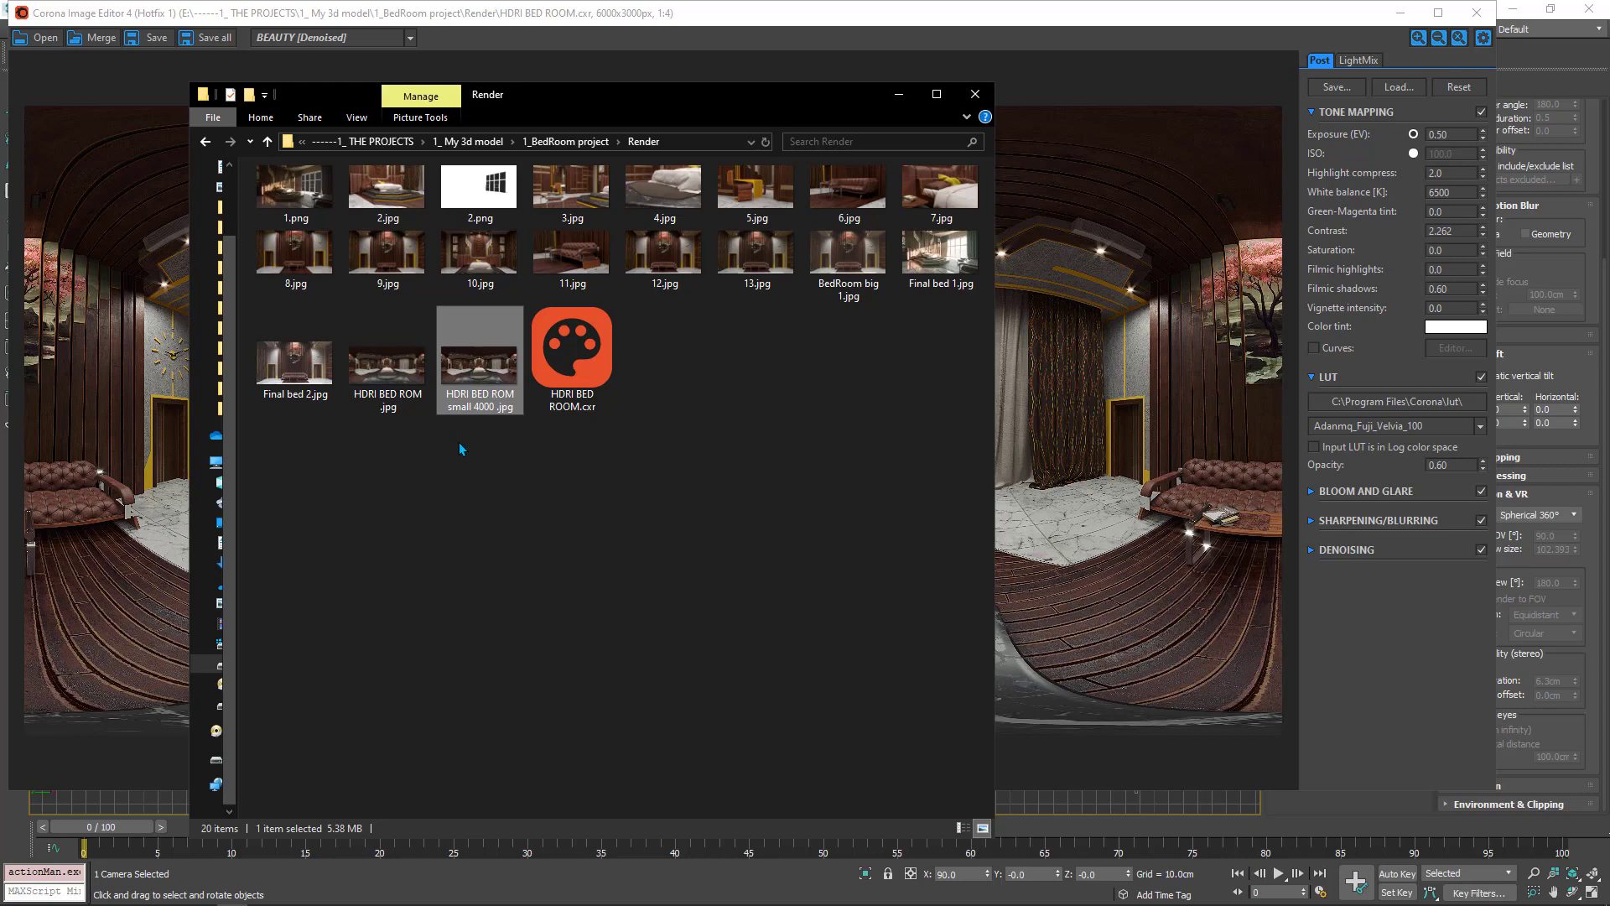
mouse_move(480, 400)
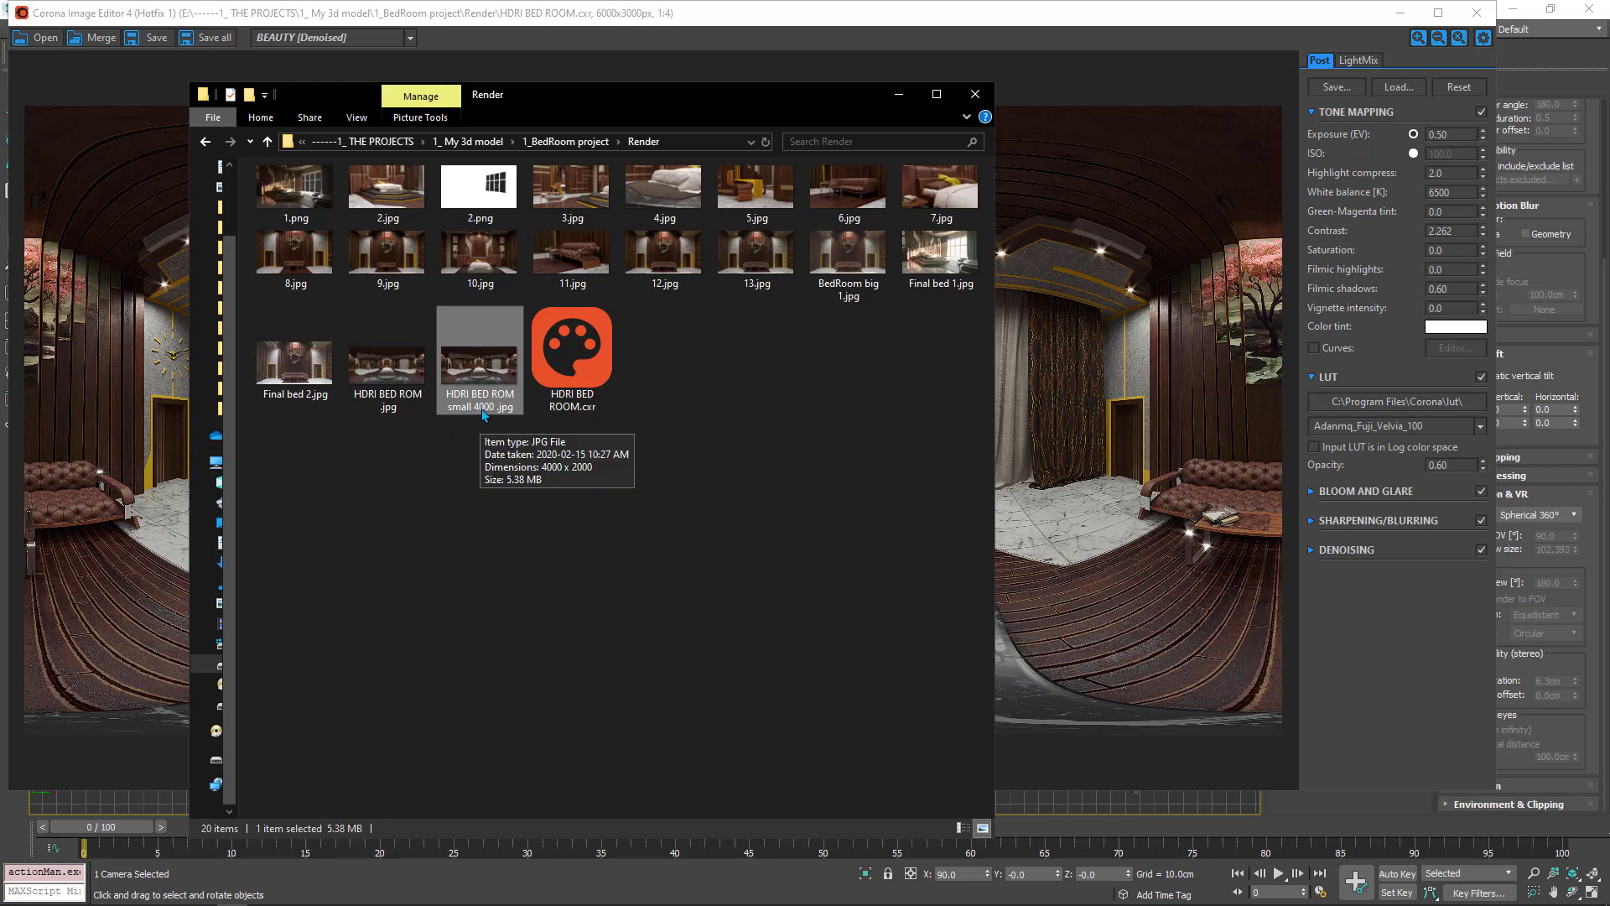
Step: Open the Details properties of HDRI BED ROM small 4000 .jpg and scroll to its Camera fields
click(482, 413)
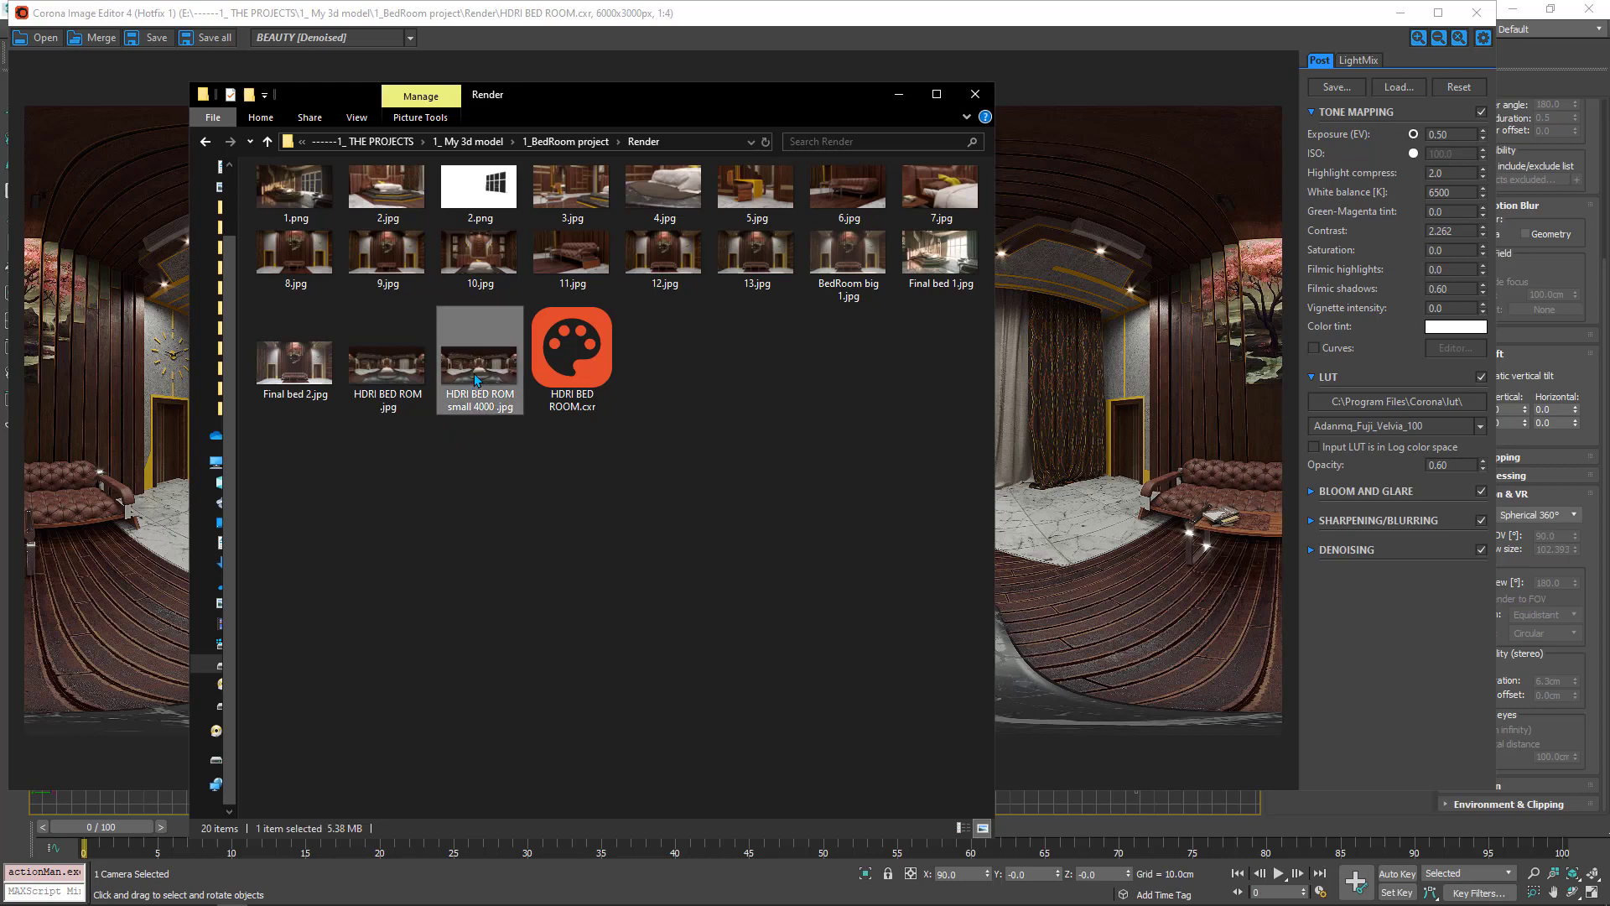
right_click(475, 364)
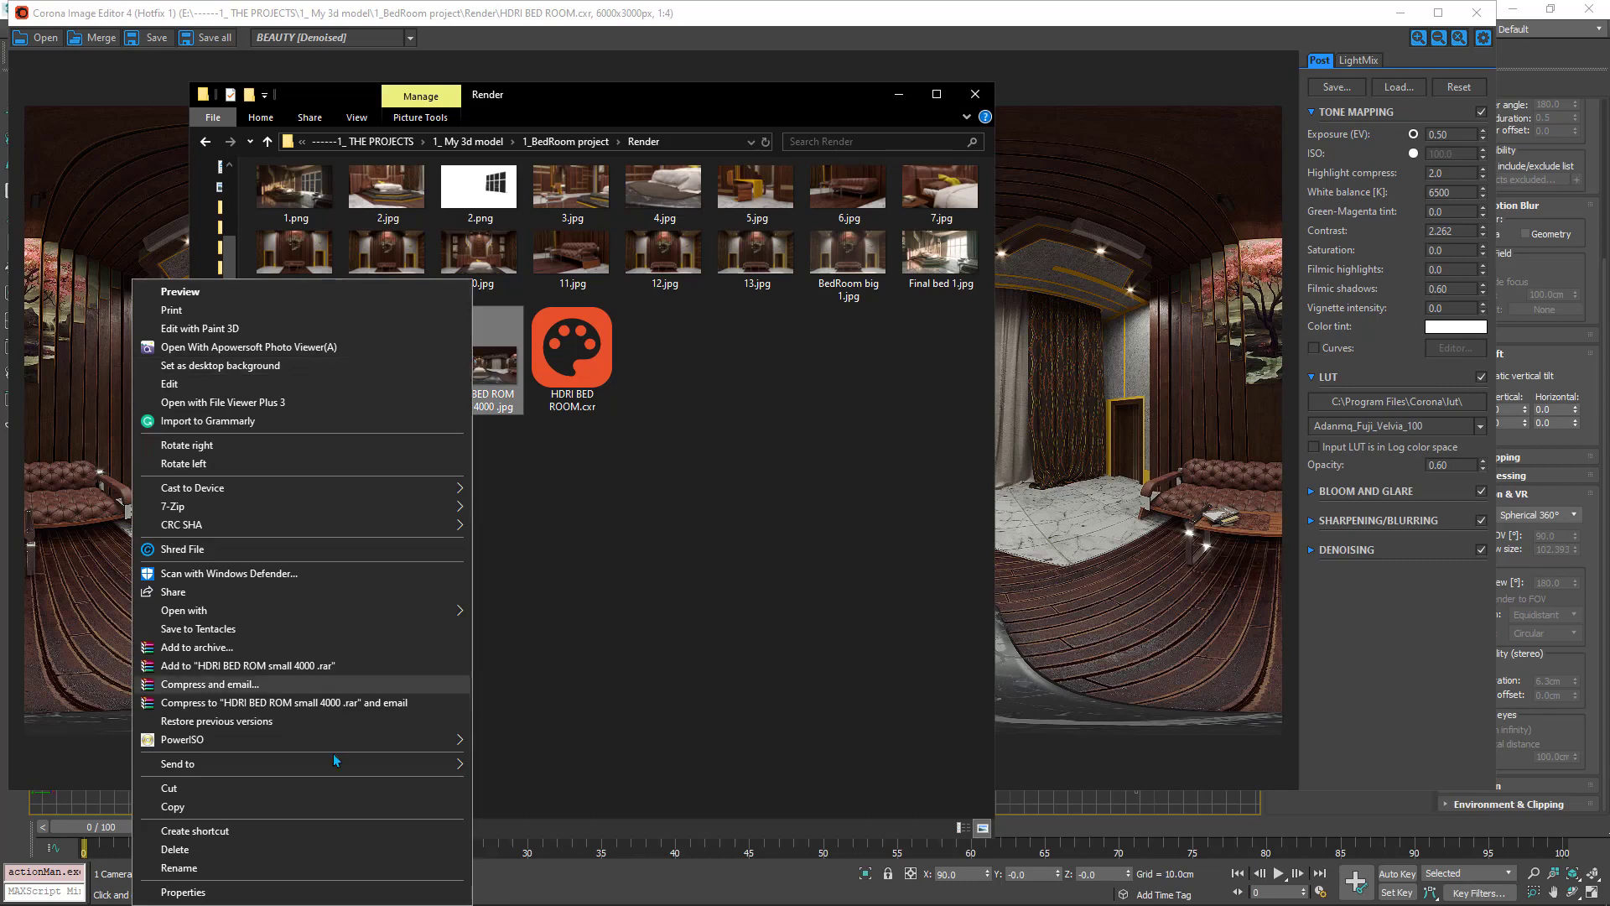
click(218, 893)
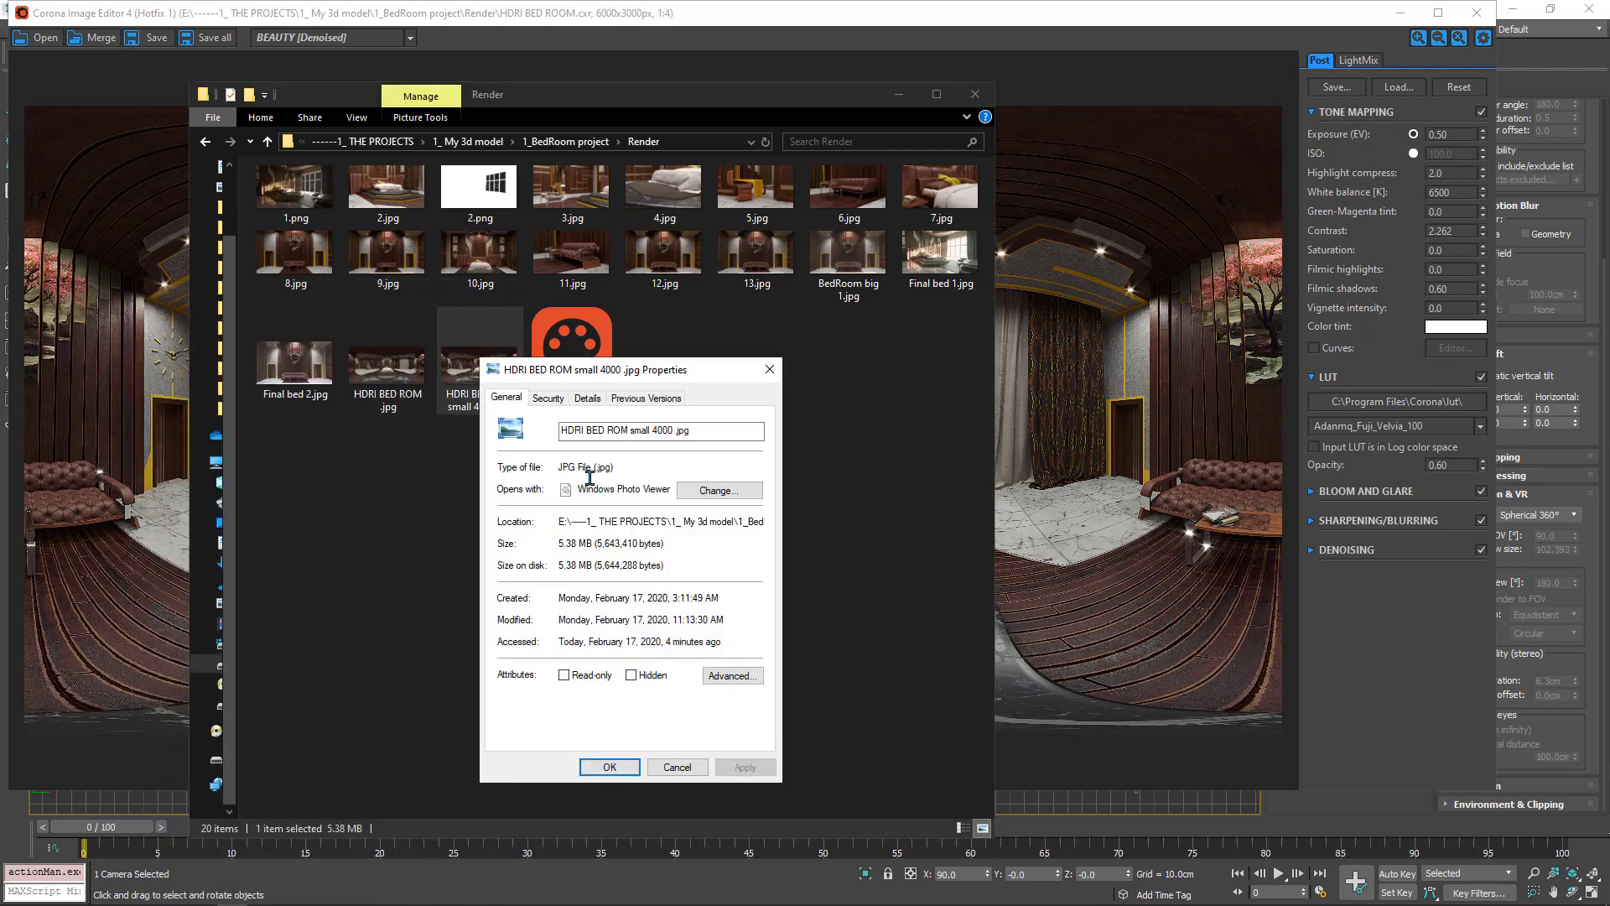
click(587, 399)
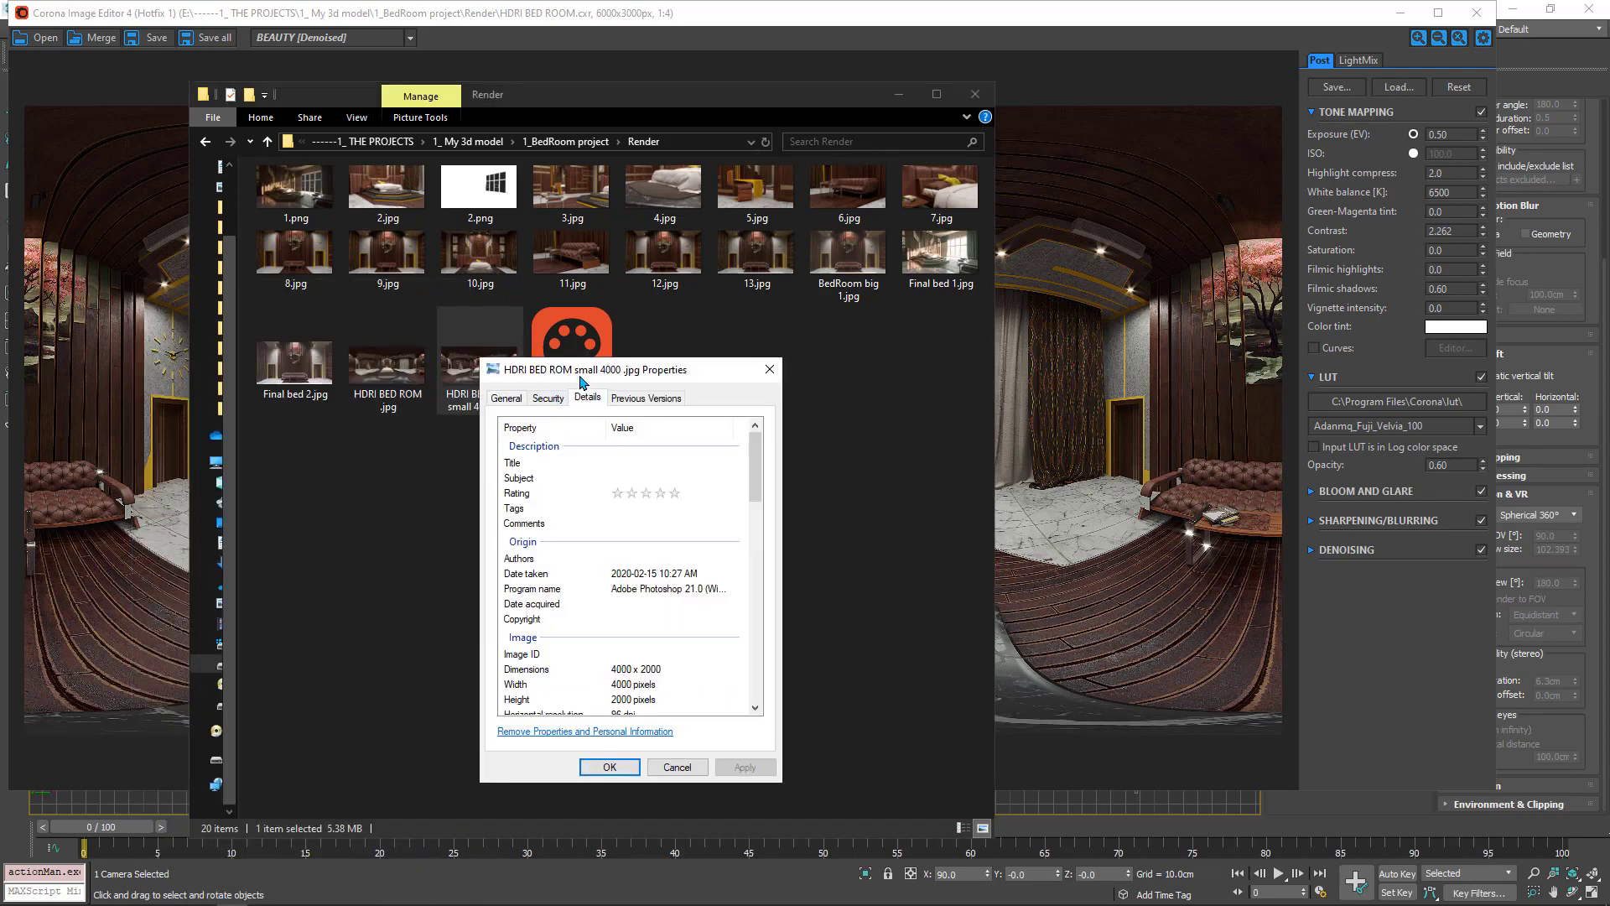
drag(587, 370, 597, 333)
drag(768, 420, 760, 542)
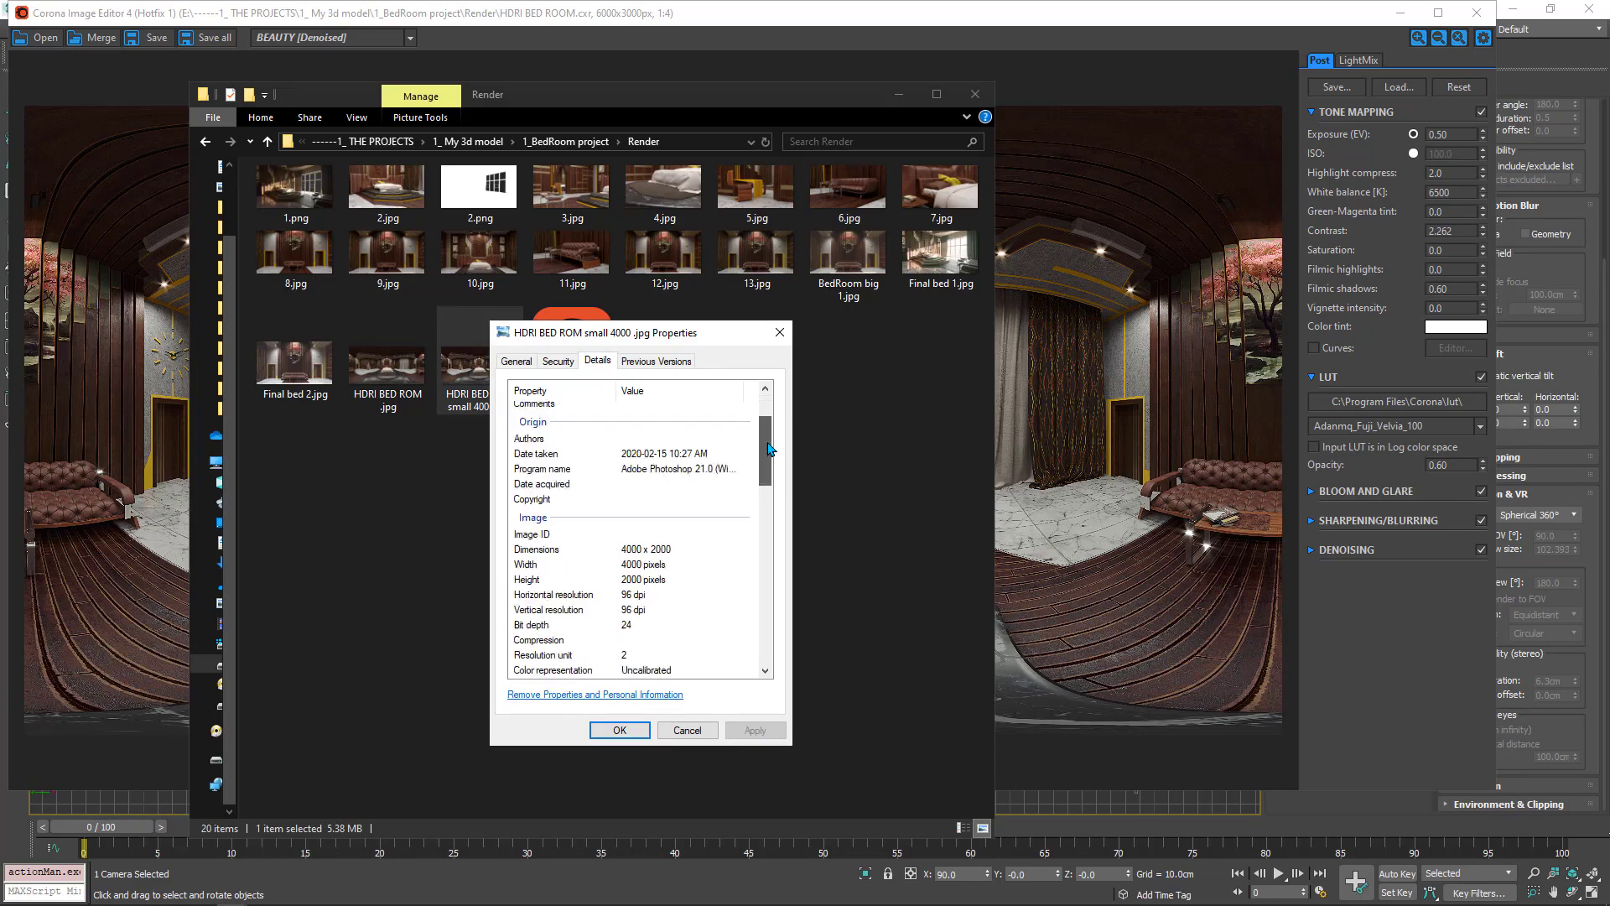
scroll(761, 542, up, 3)
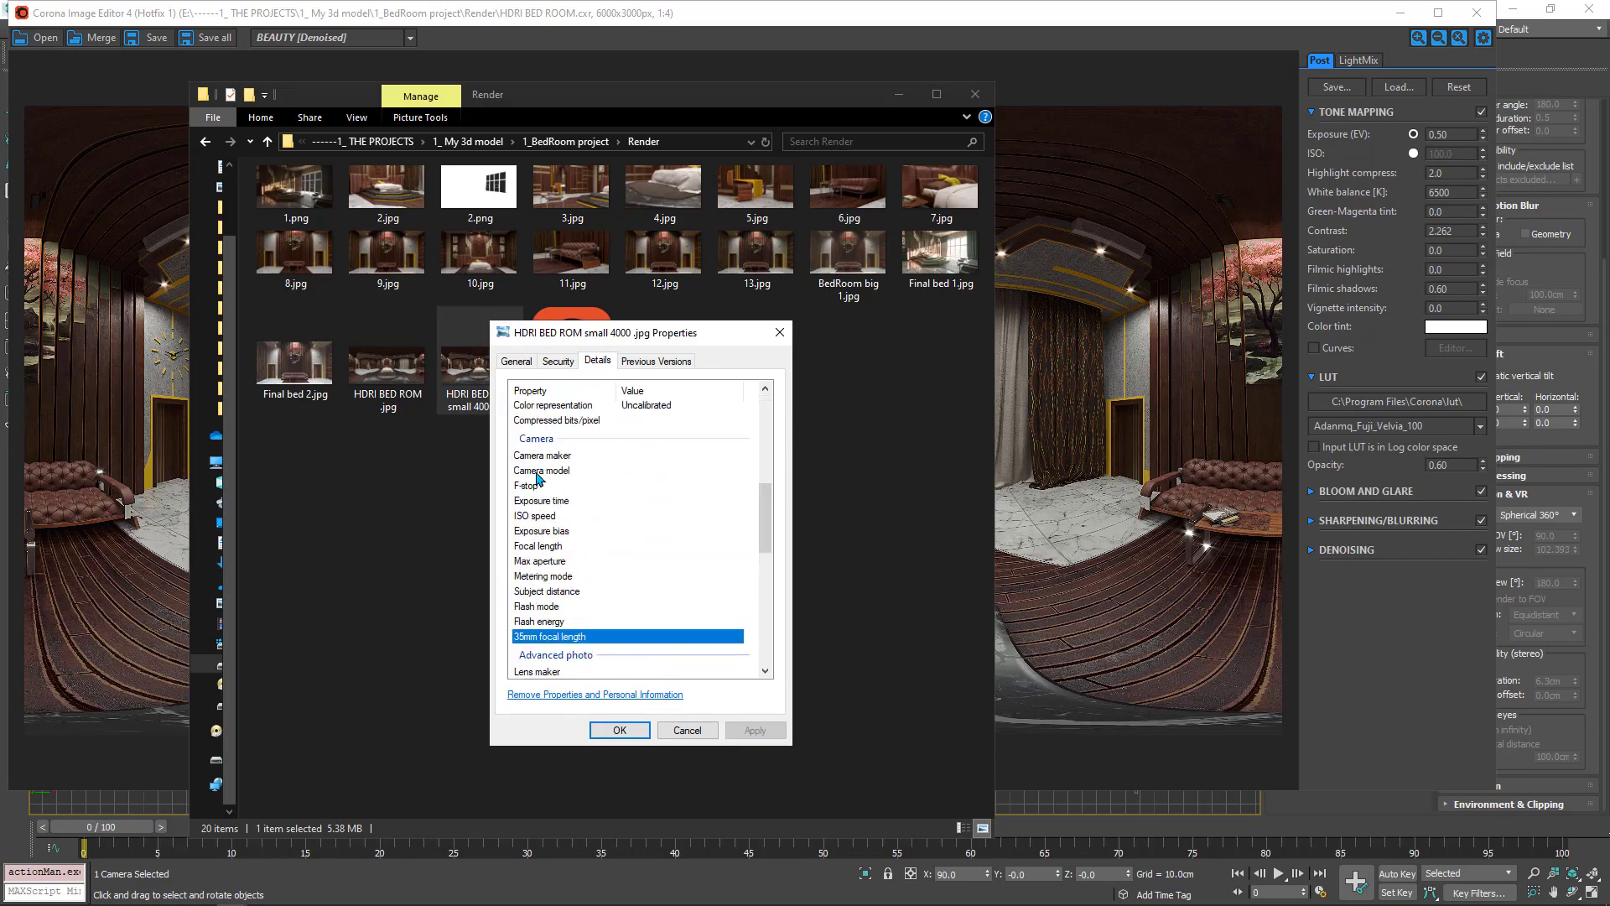
Step: Set Camera maker to RICOH and Camera model to RICOH THETA S, then apply and confirm
click(559, 458)
click(637, 455)
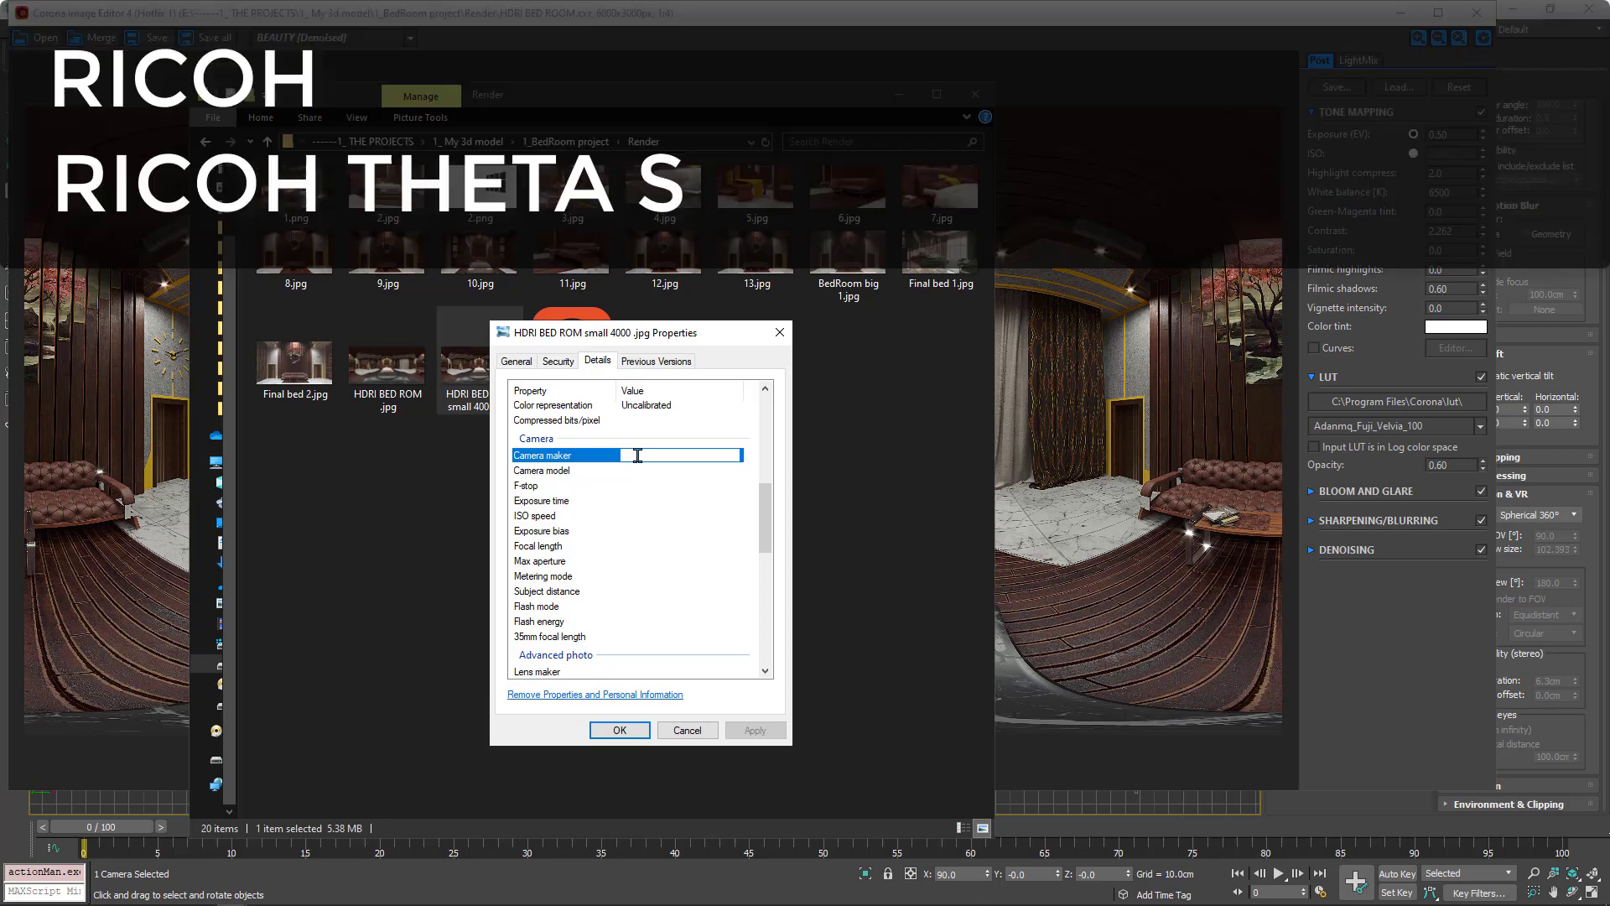
text(RICH)
click(639, 472)
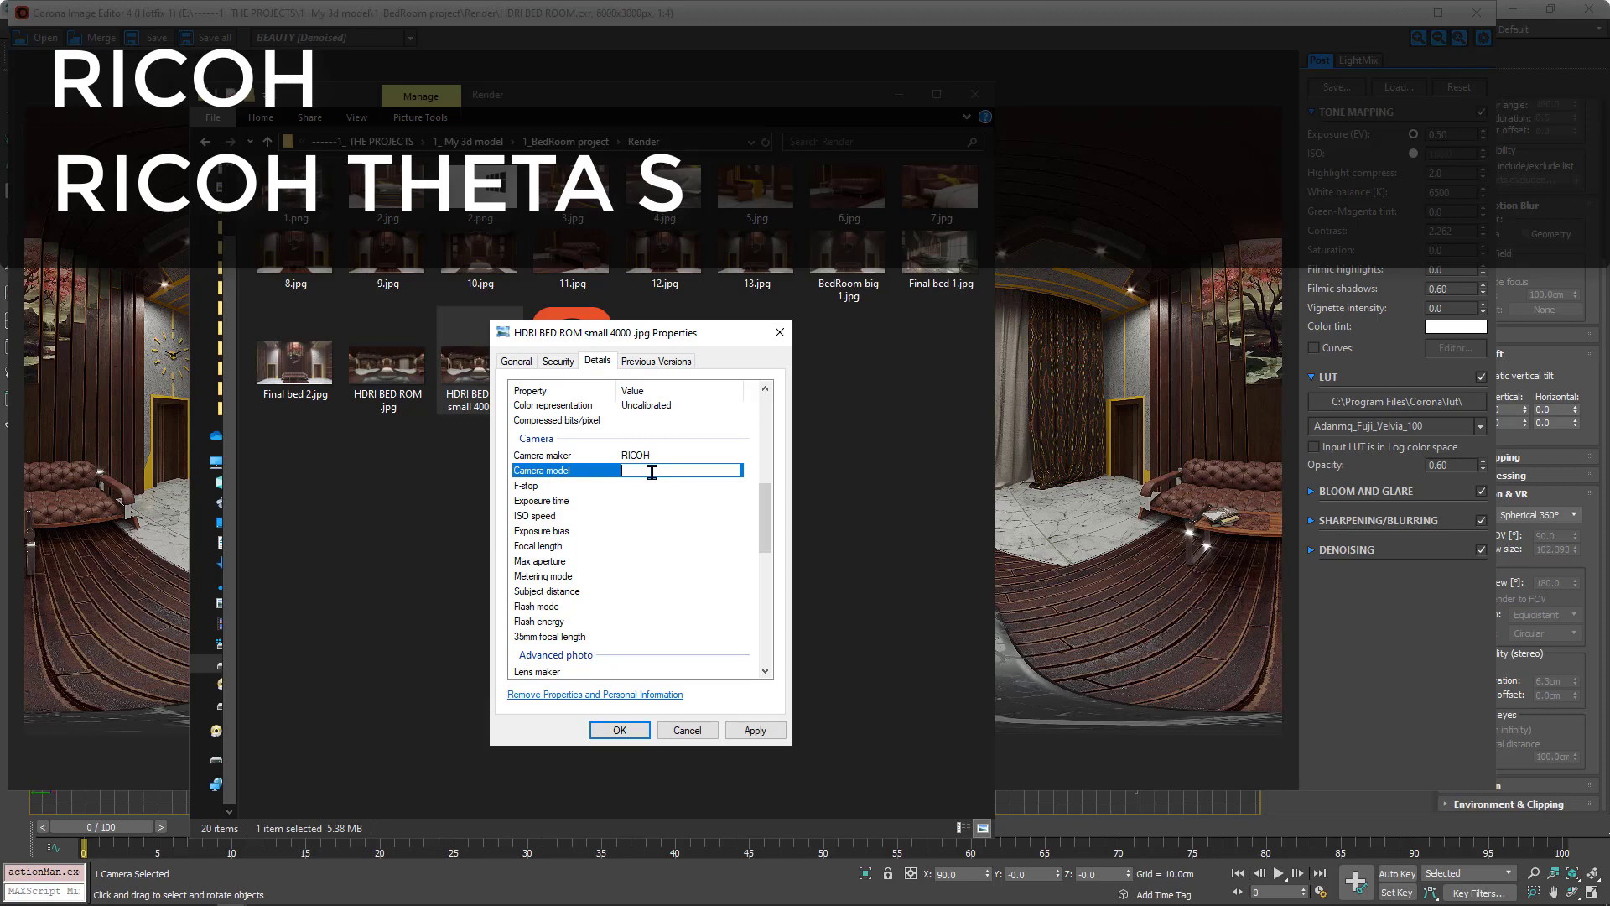
text(RICOH )
text(THETA S)
click(616, 503)
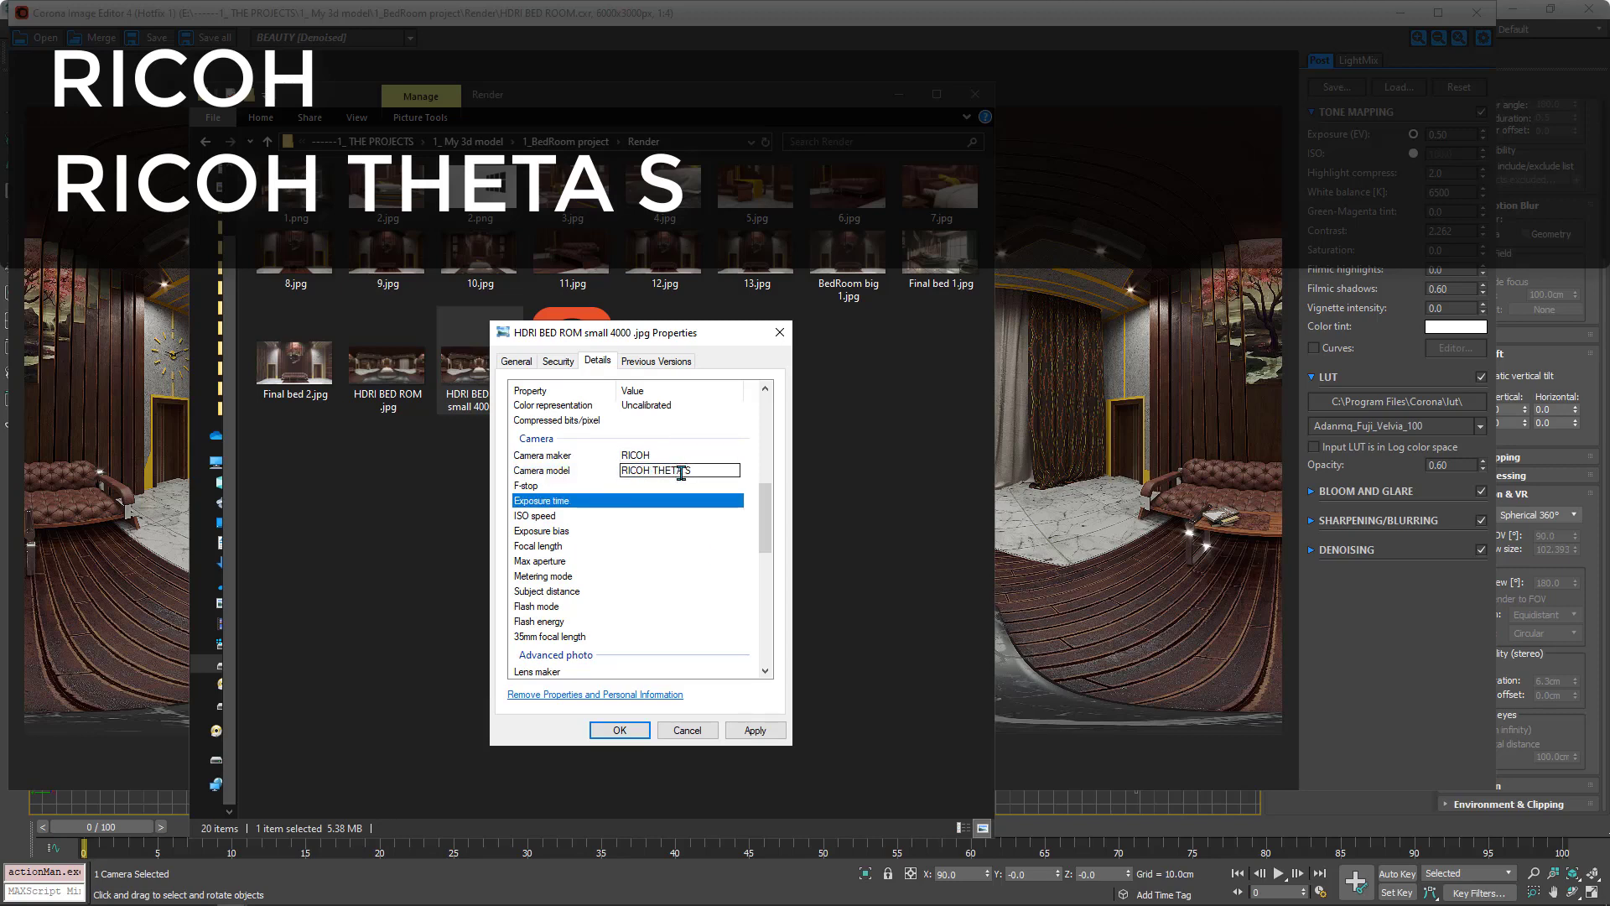
click(752, 730)
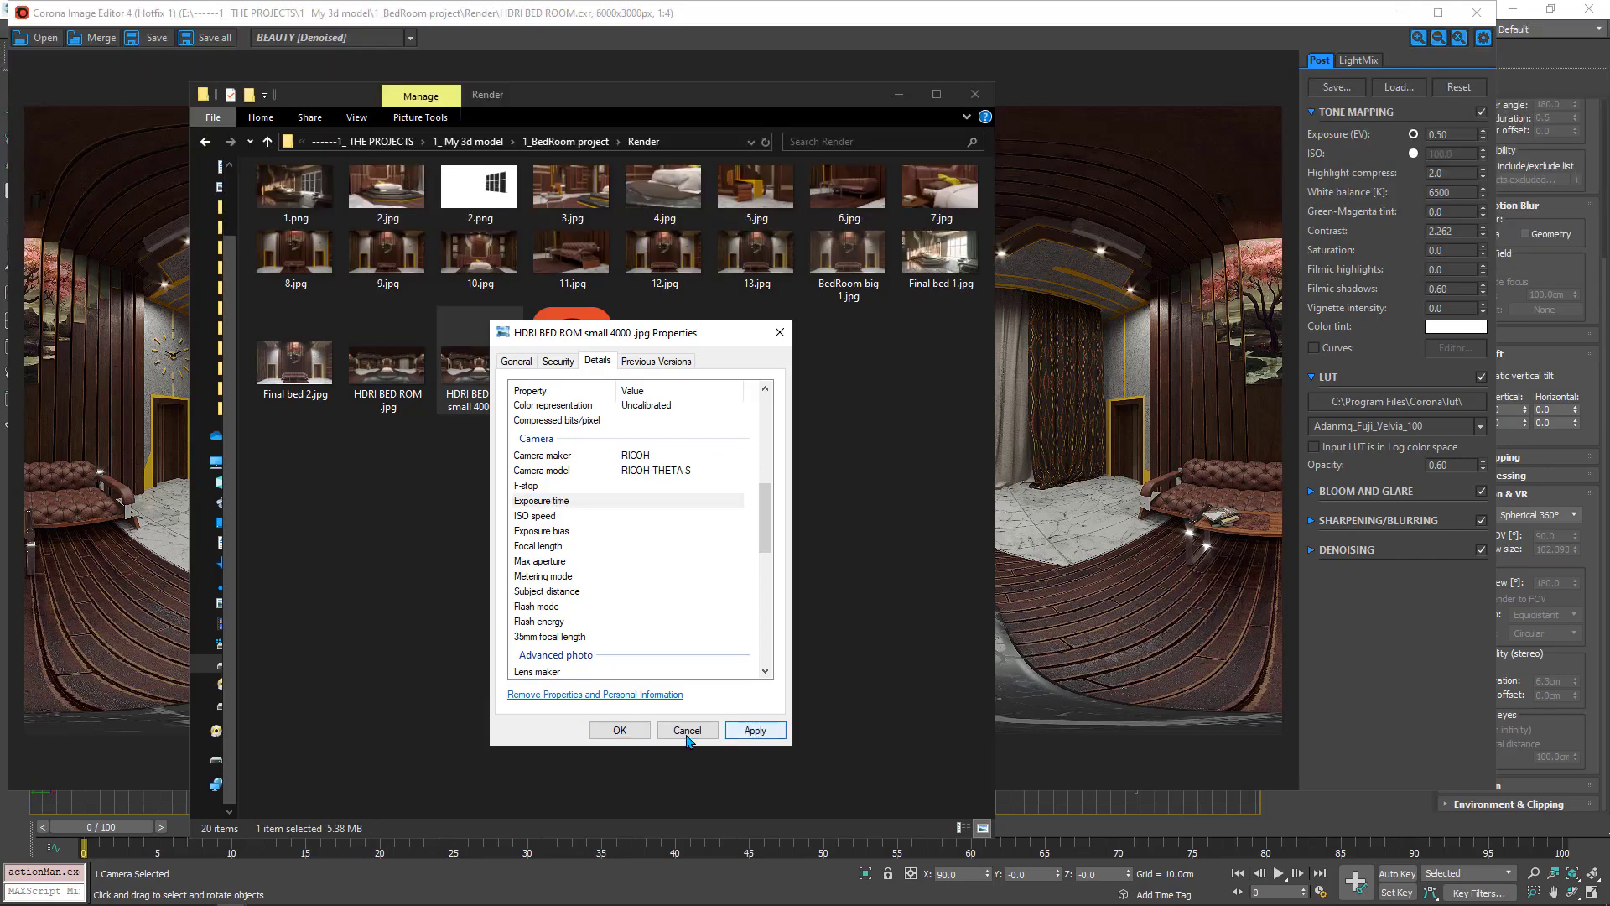
click(625, 730)
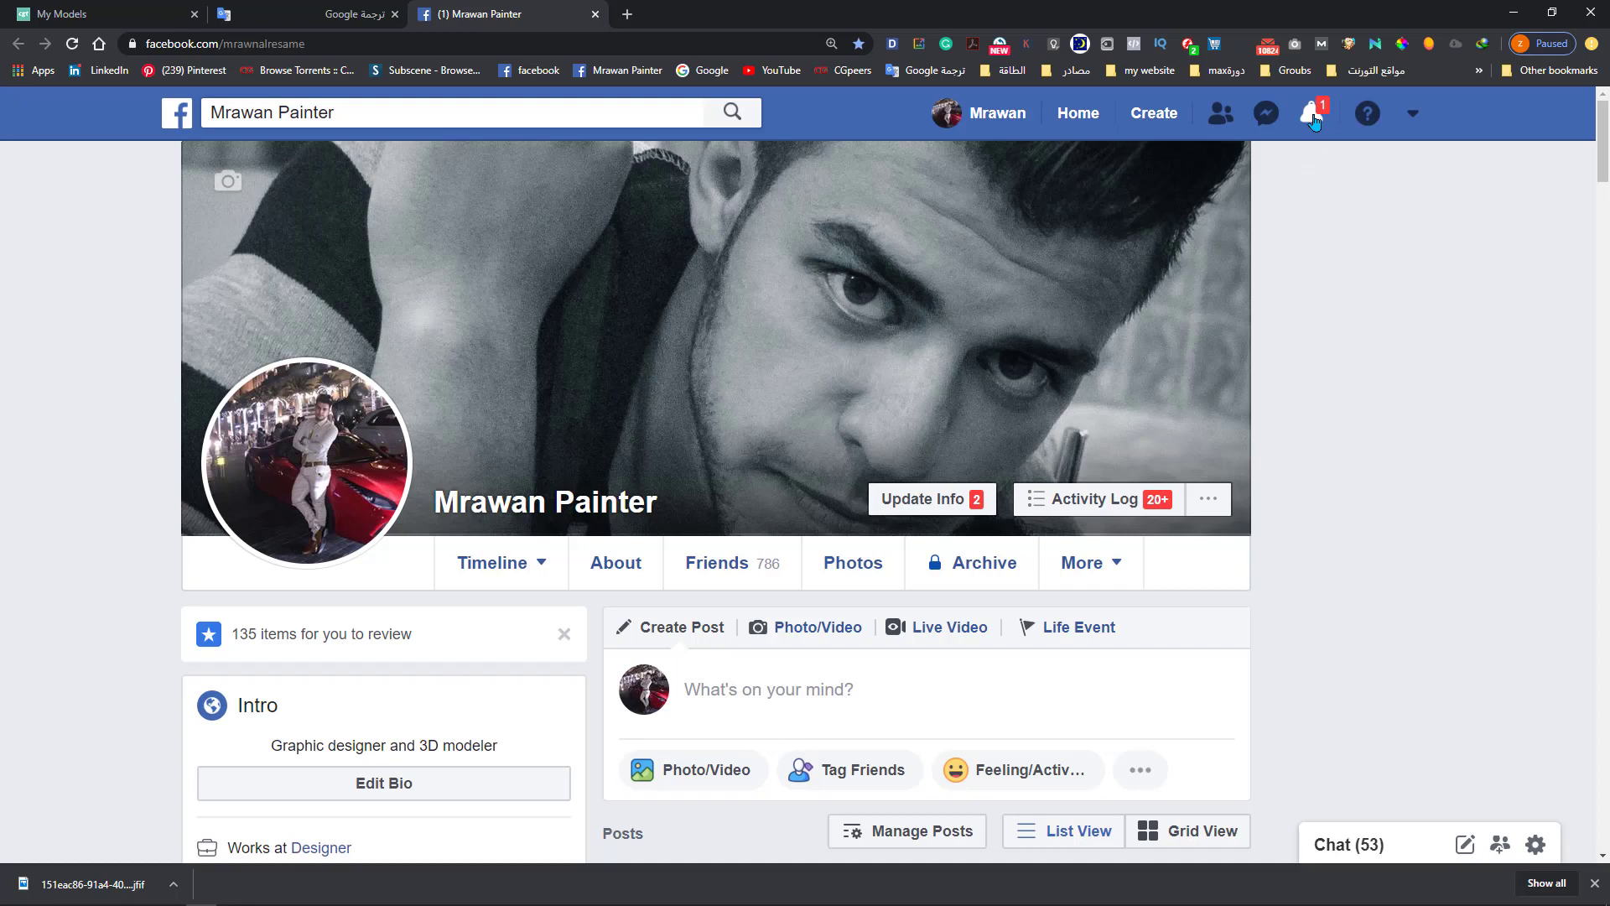
Step: Attach the HDRI BED ROM small 4000 .jpg panorama to a new Facebook photo post
scroll(1271, 469, down, 1)
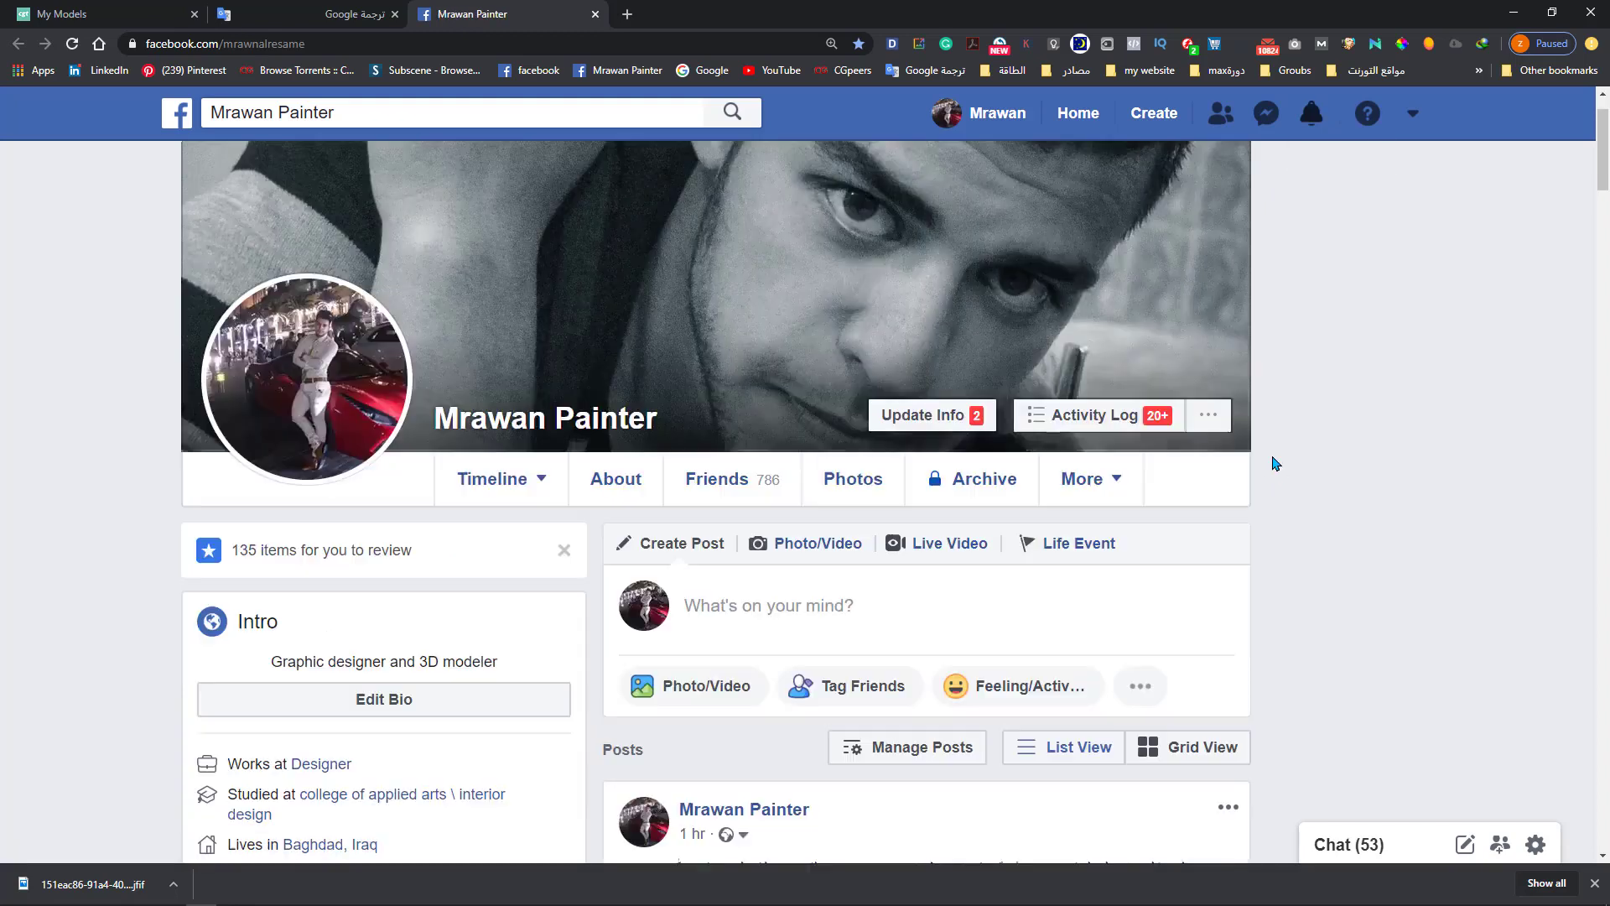
click(815, 554)
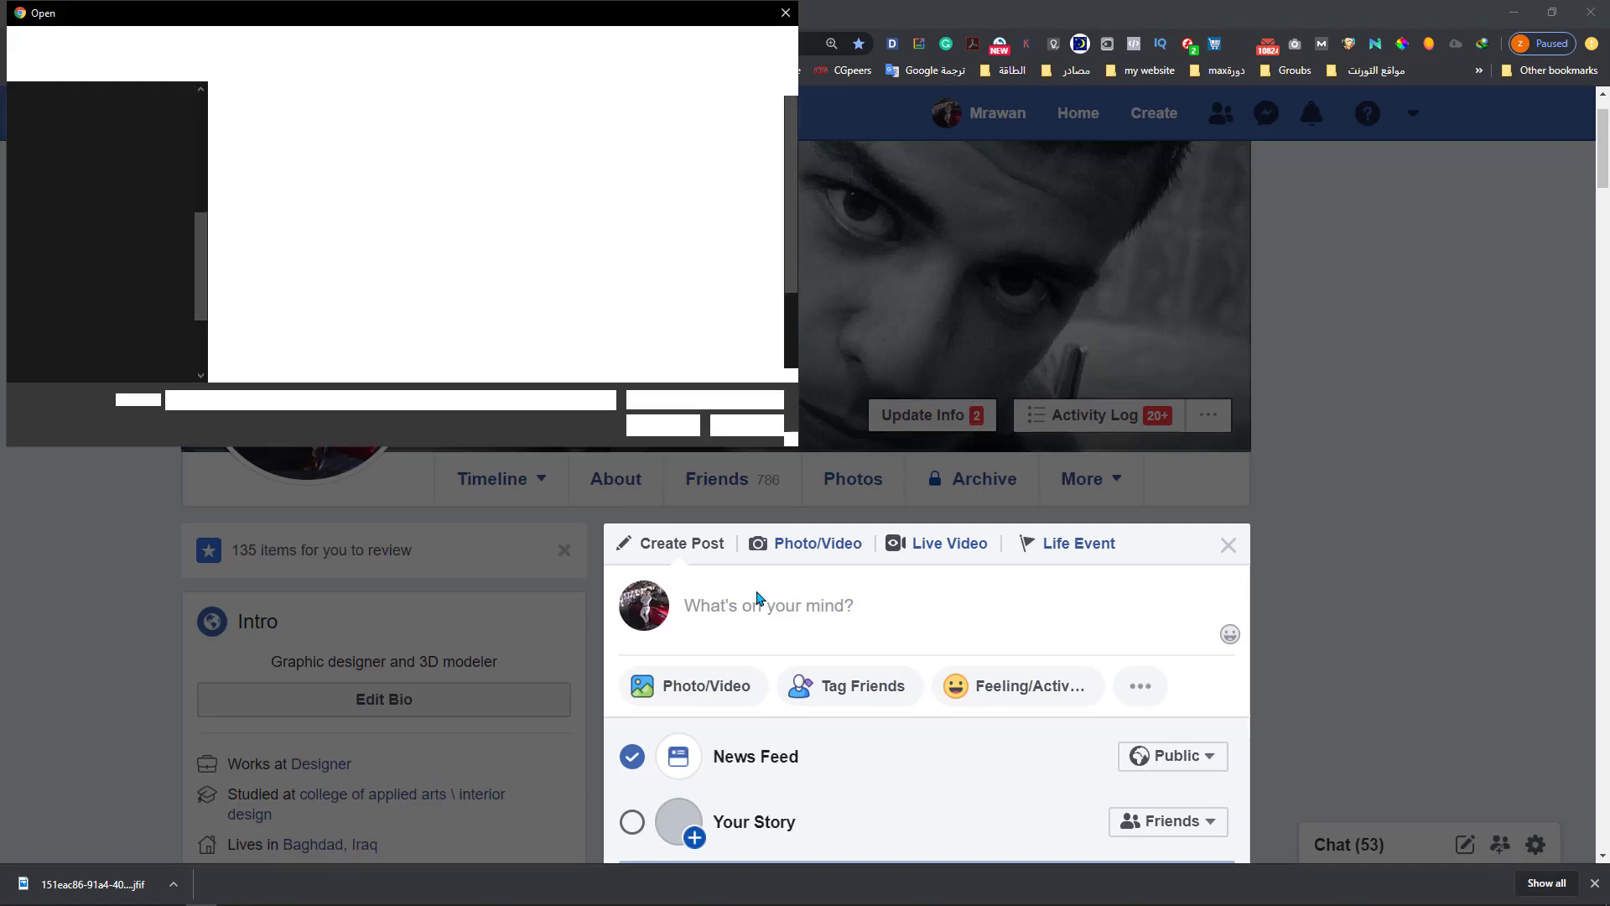
click(276, 334)
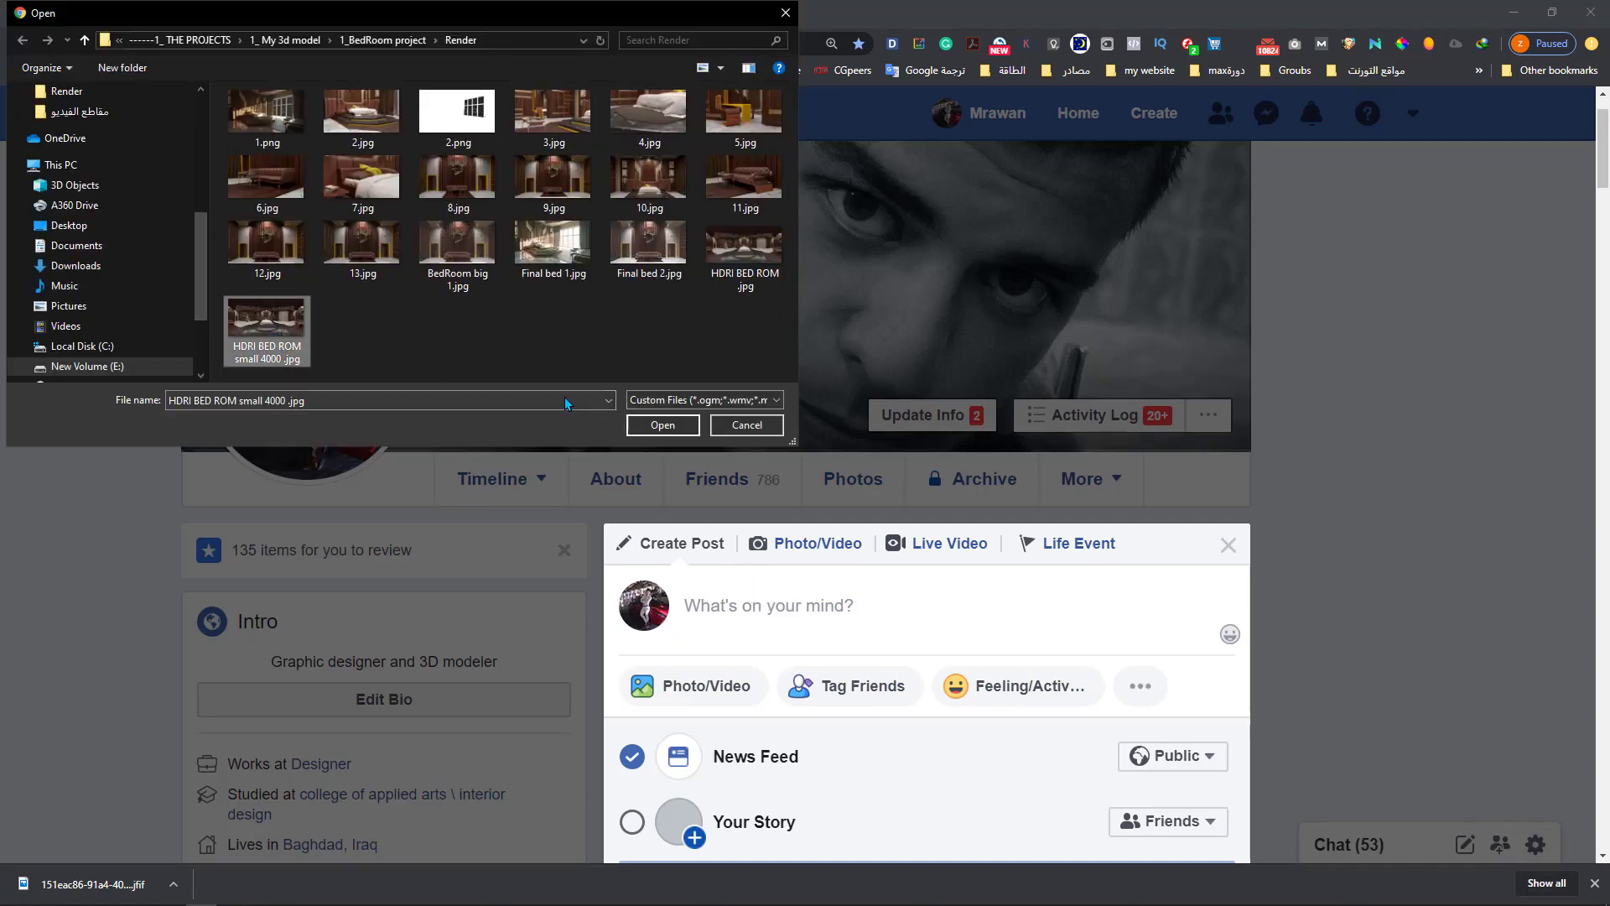
click(656, 426)
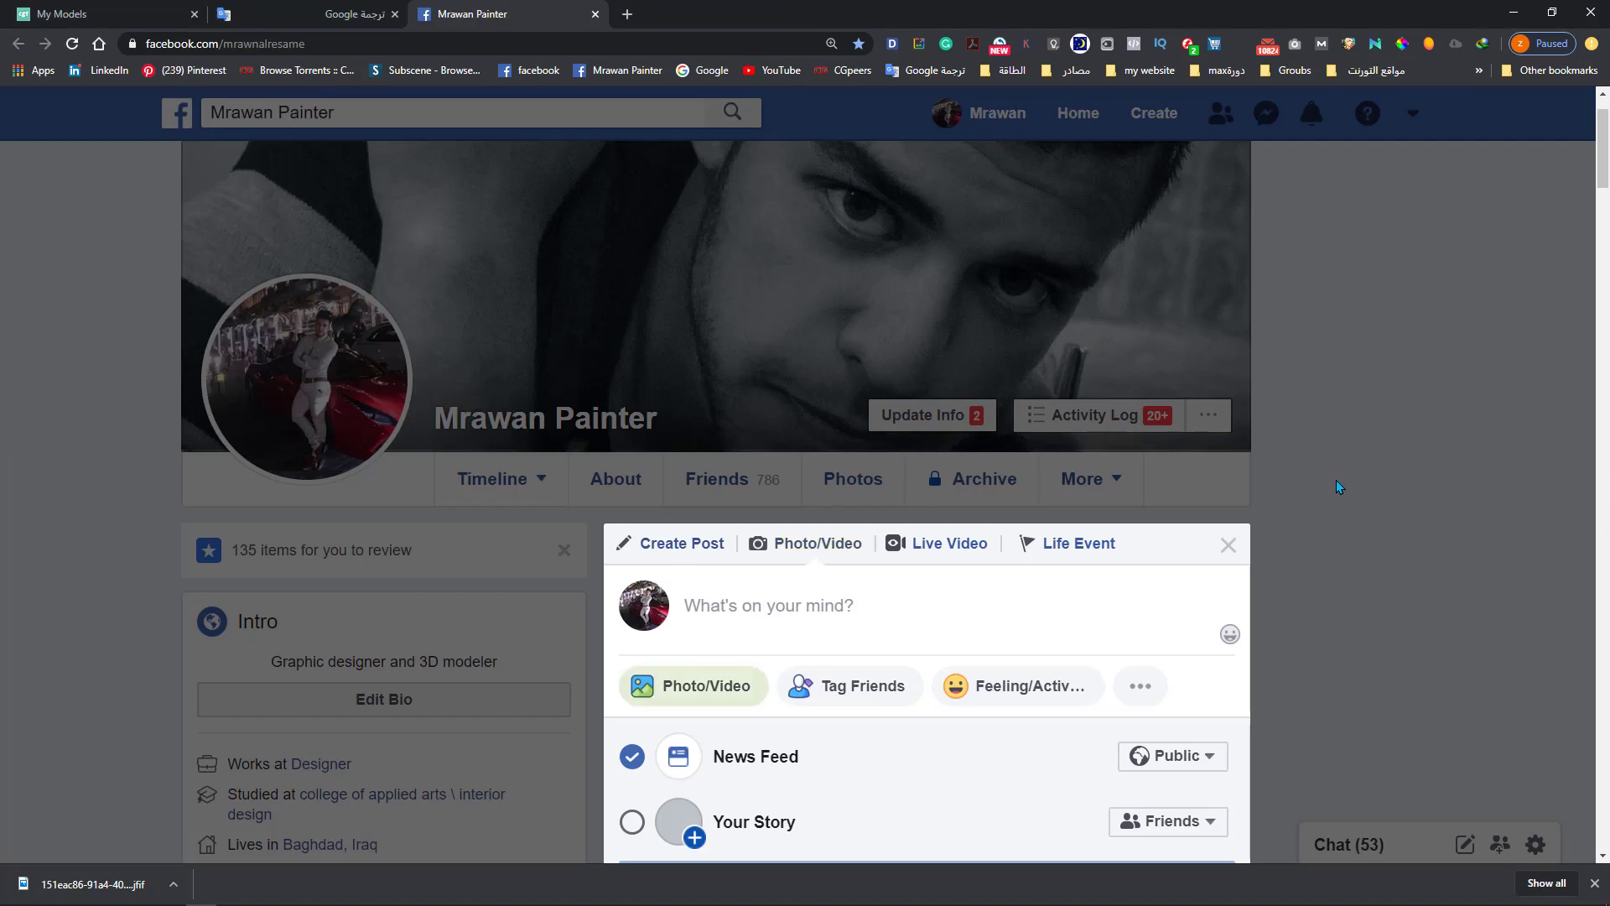
Step: Remove the recognized 360 photo attachment, leaving the post composer empty
scroll(1327, 496, down, 1)
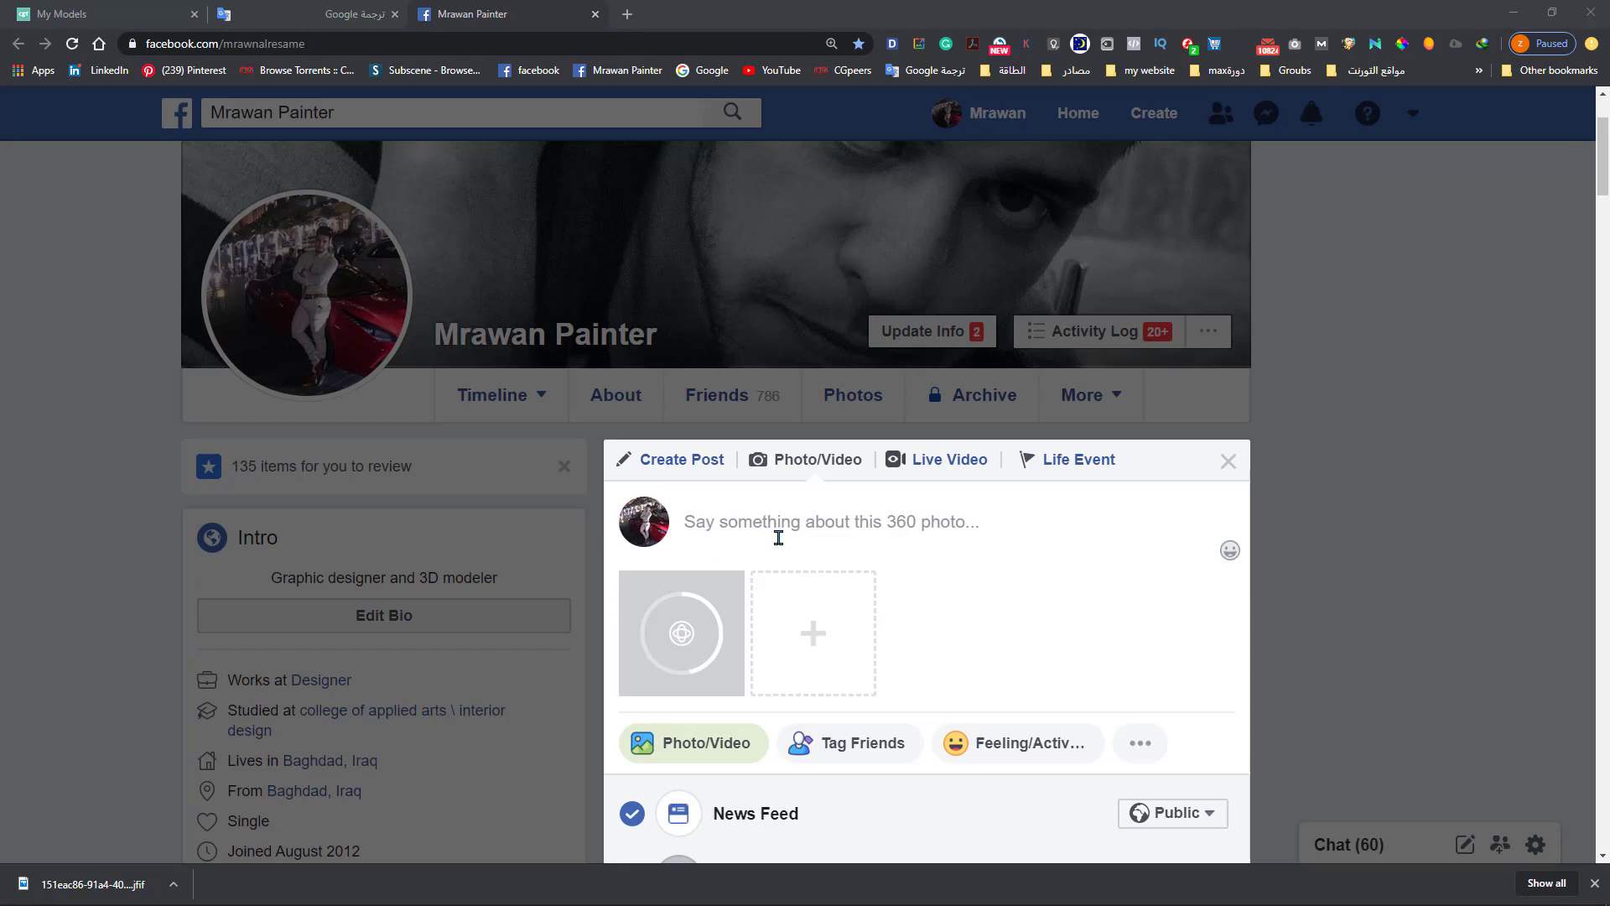
mouse_move(681, 632)
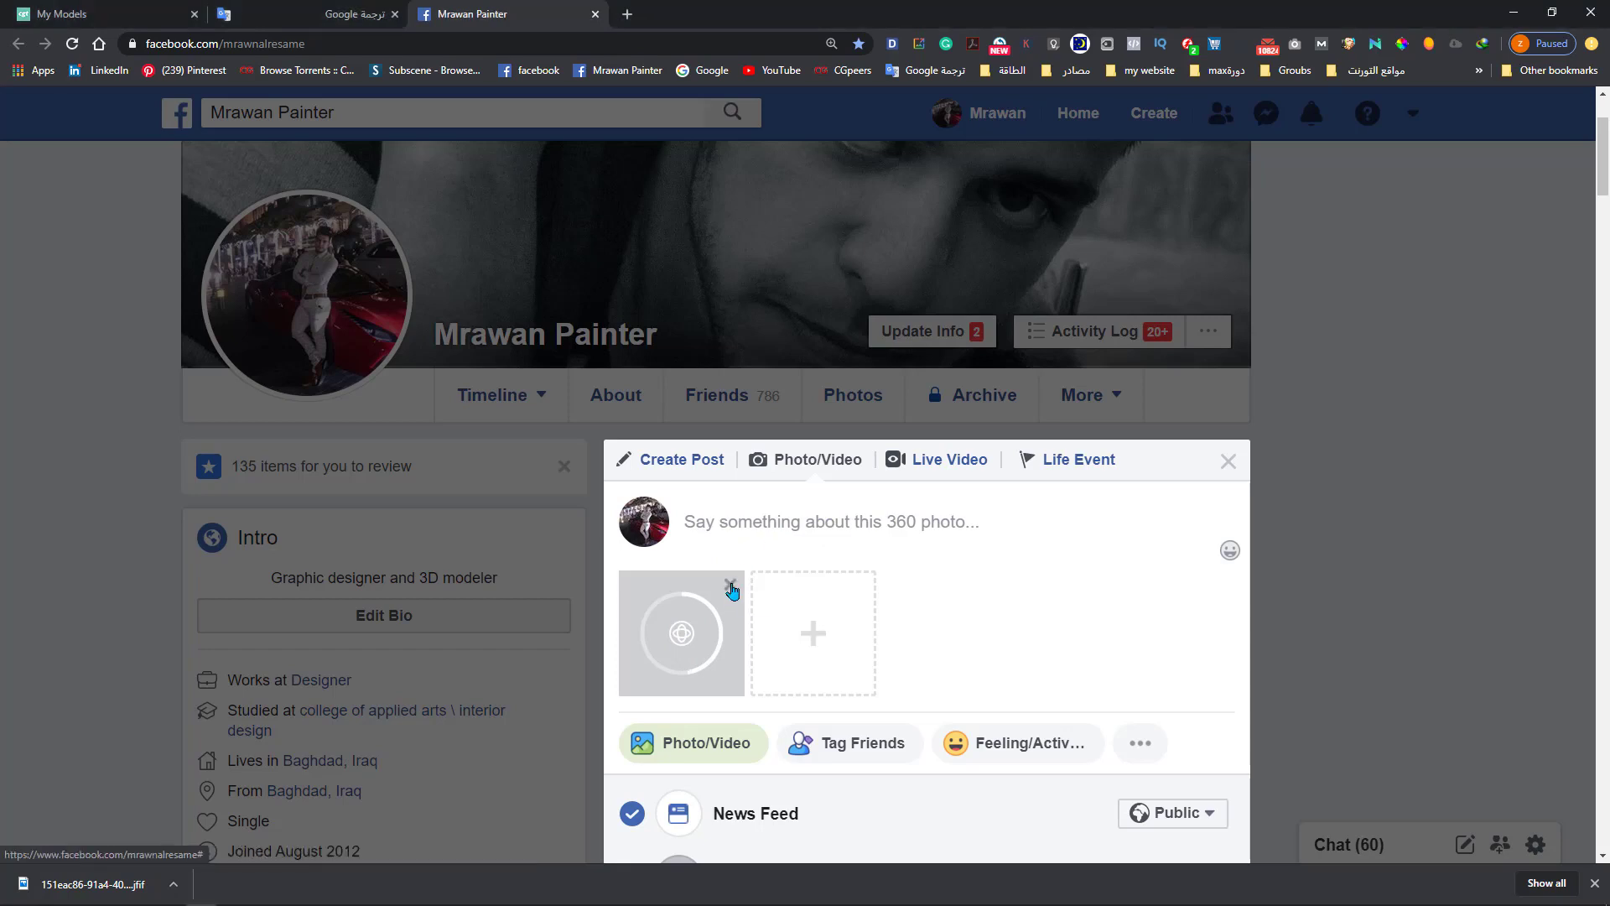
click(730, 585)
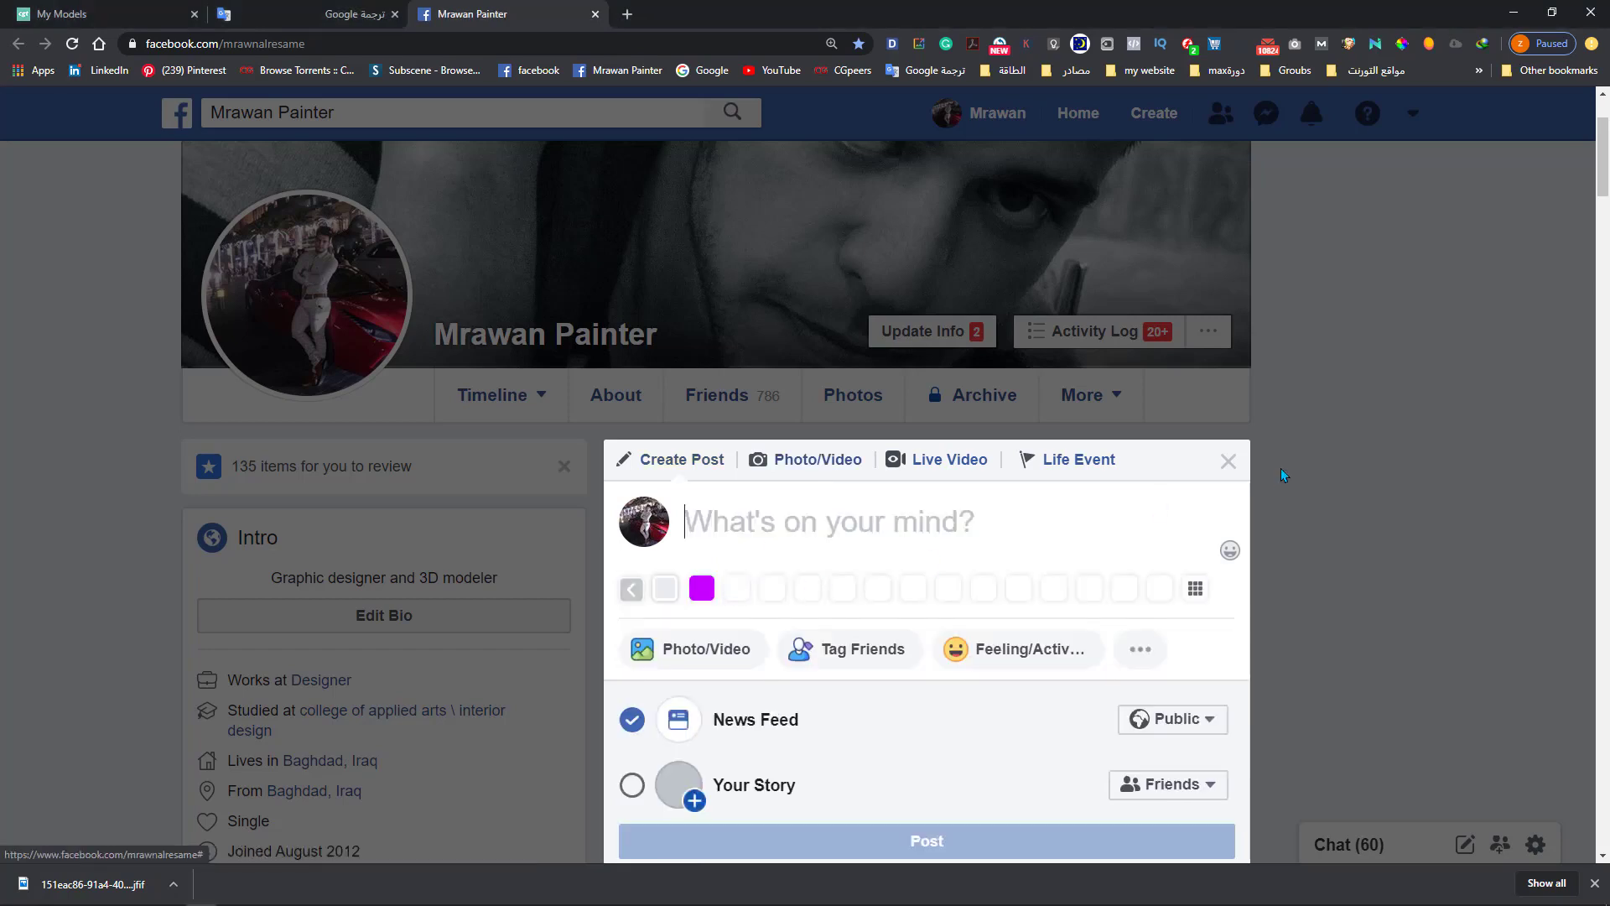
Step: Close the empty draft and view the earlier 360° bedroom post full screen
click(1230, 464)
scroll(1346, 534, down, 5)
scroll(1346, 534, down, 1)
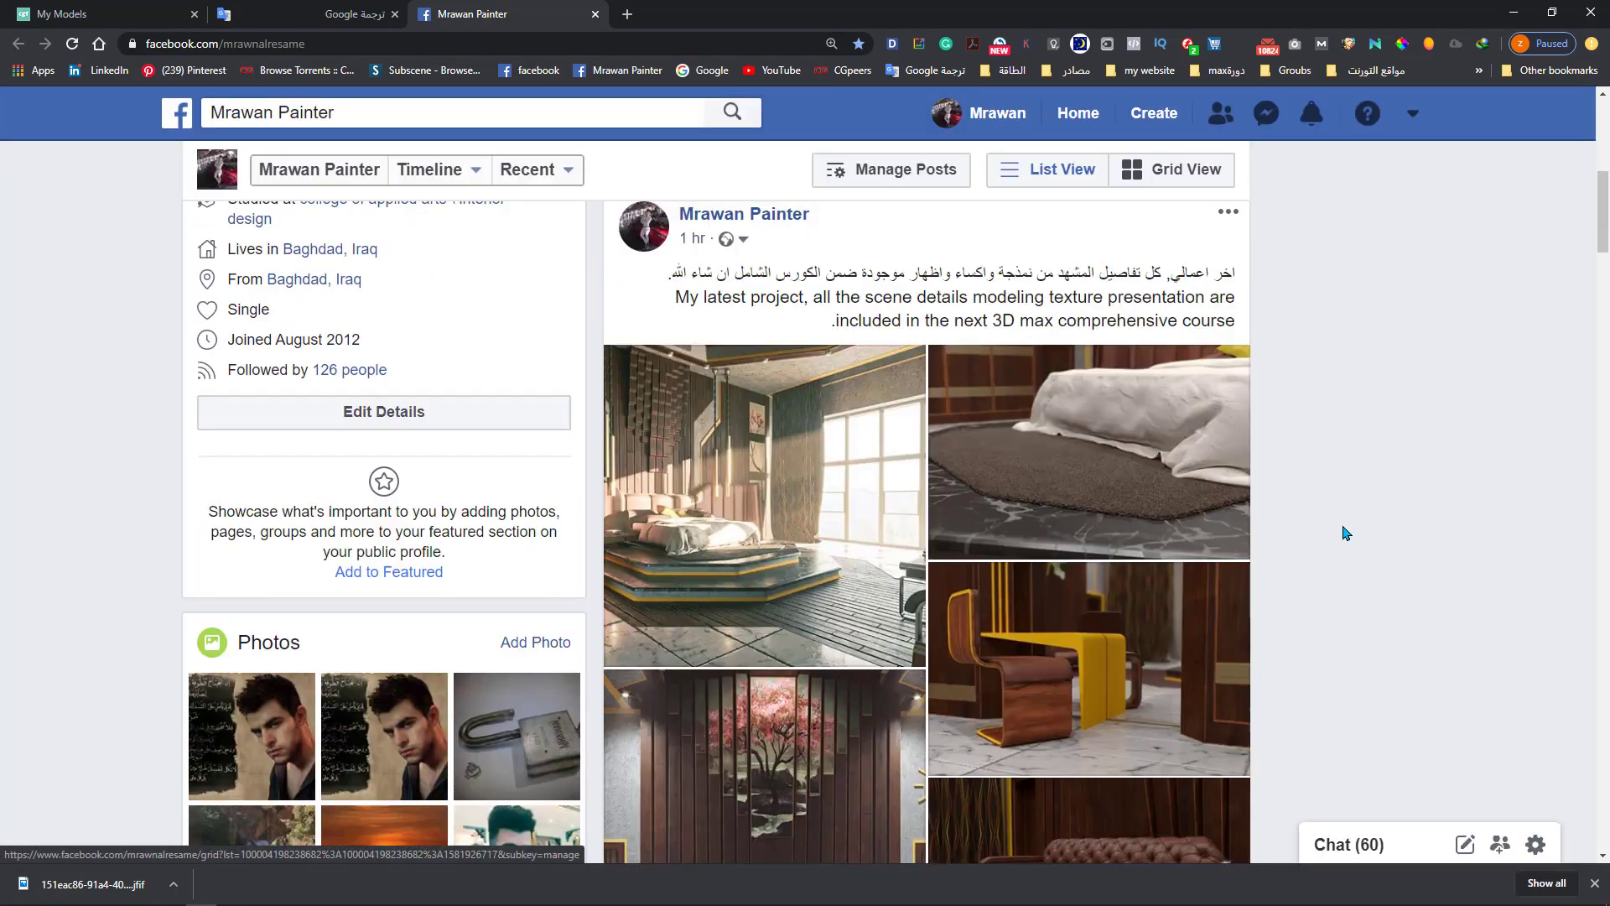
scroll(1345, 533, down, 10)
scroll(1340, 528, down, 5)
scroll(1341, 528, down, 5)
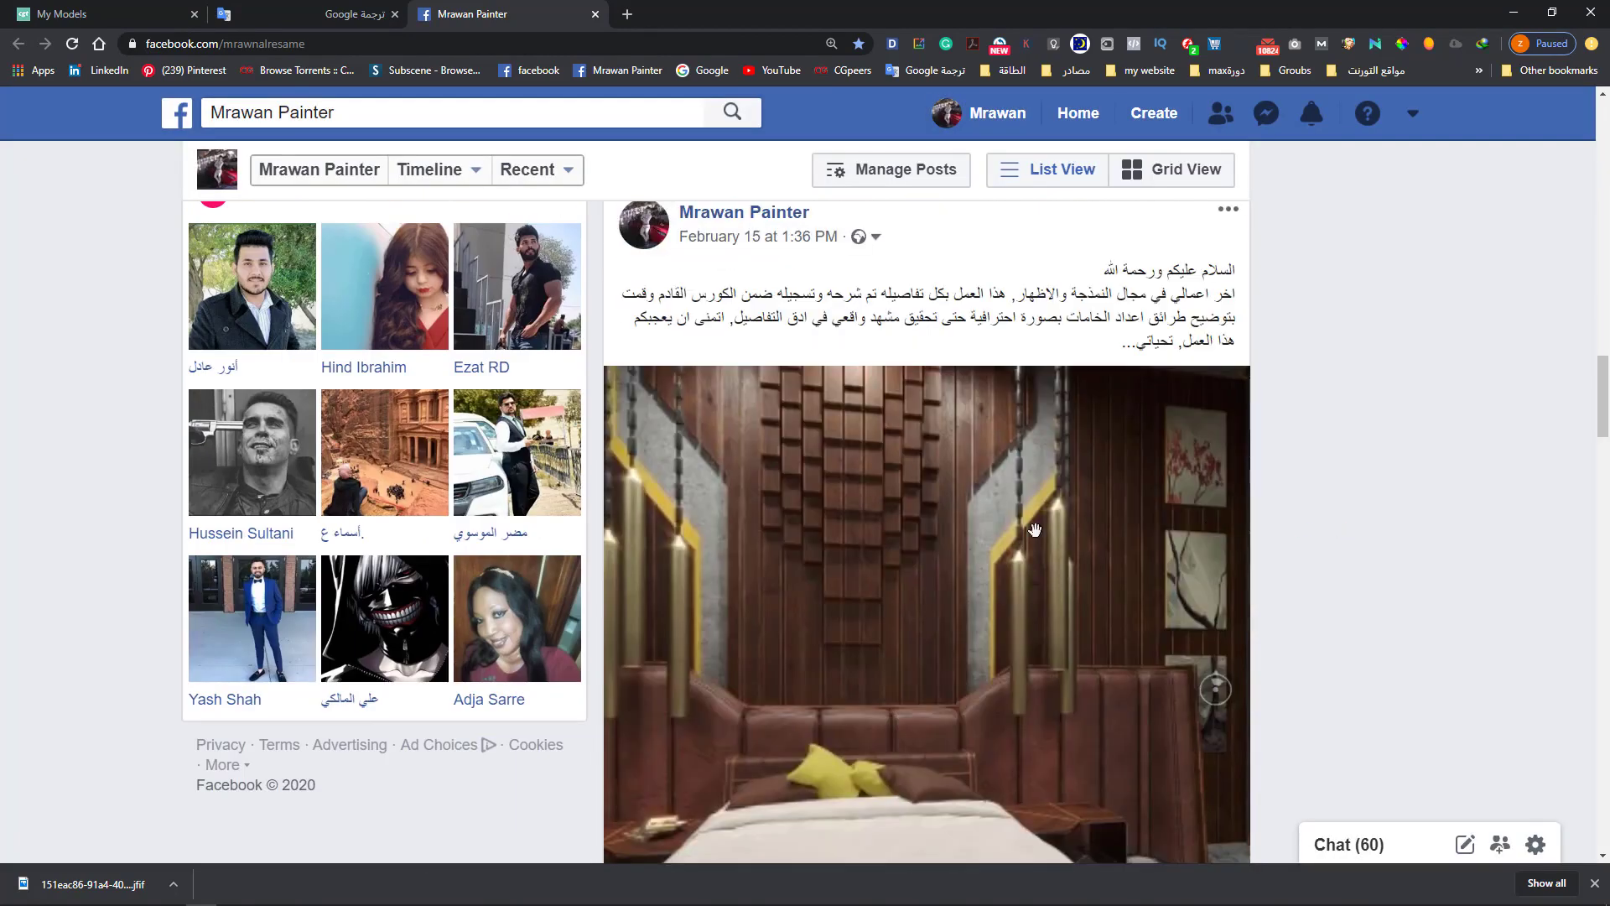
scroll(1341, 528, down, 2)
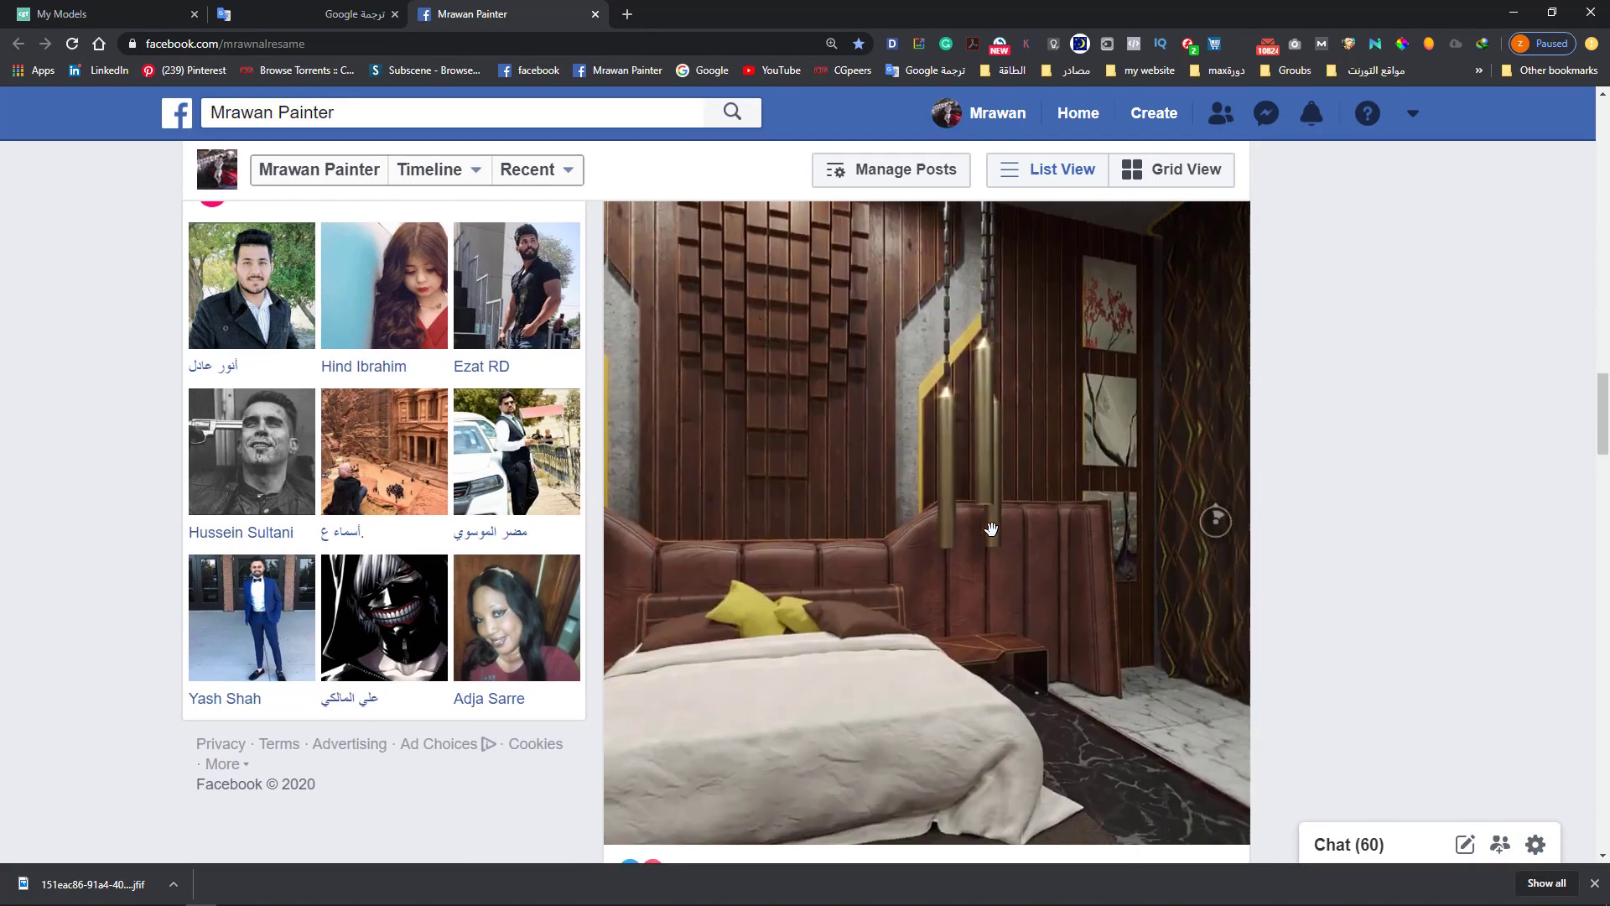
click(944, 495)
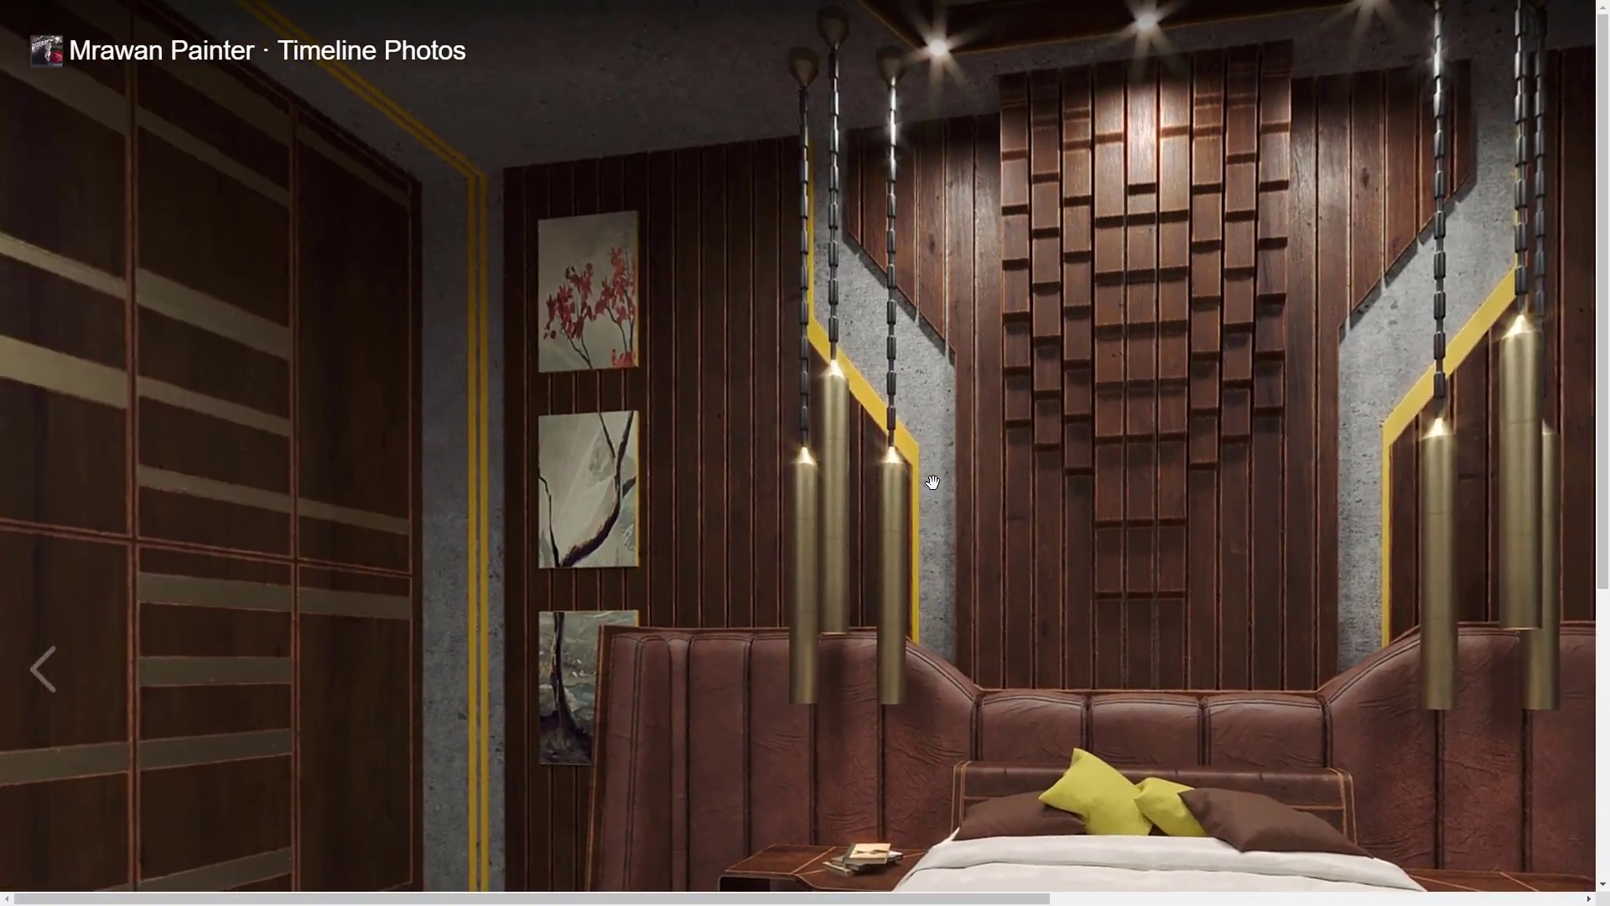
drag(932, 482, 1046, 338)
mouse_move(544, 392)
mouse_down()
mouse_move(906, 402)
mouse_move(973, 439)
mouse_up()
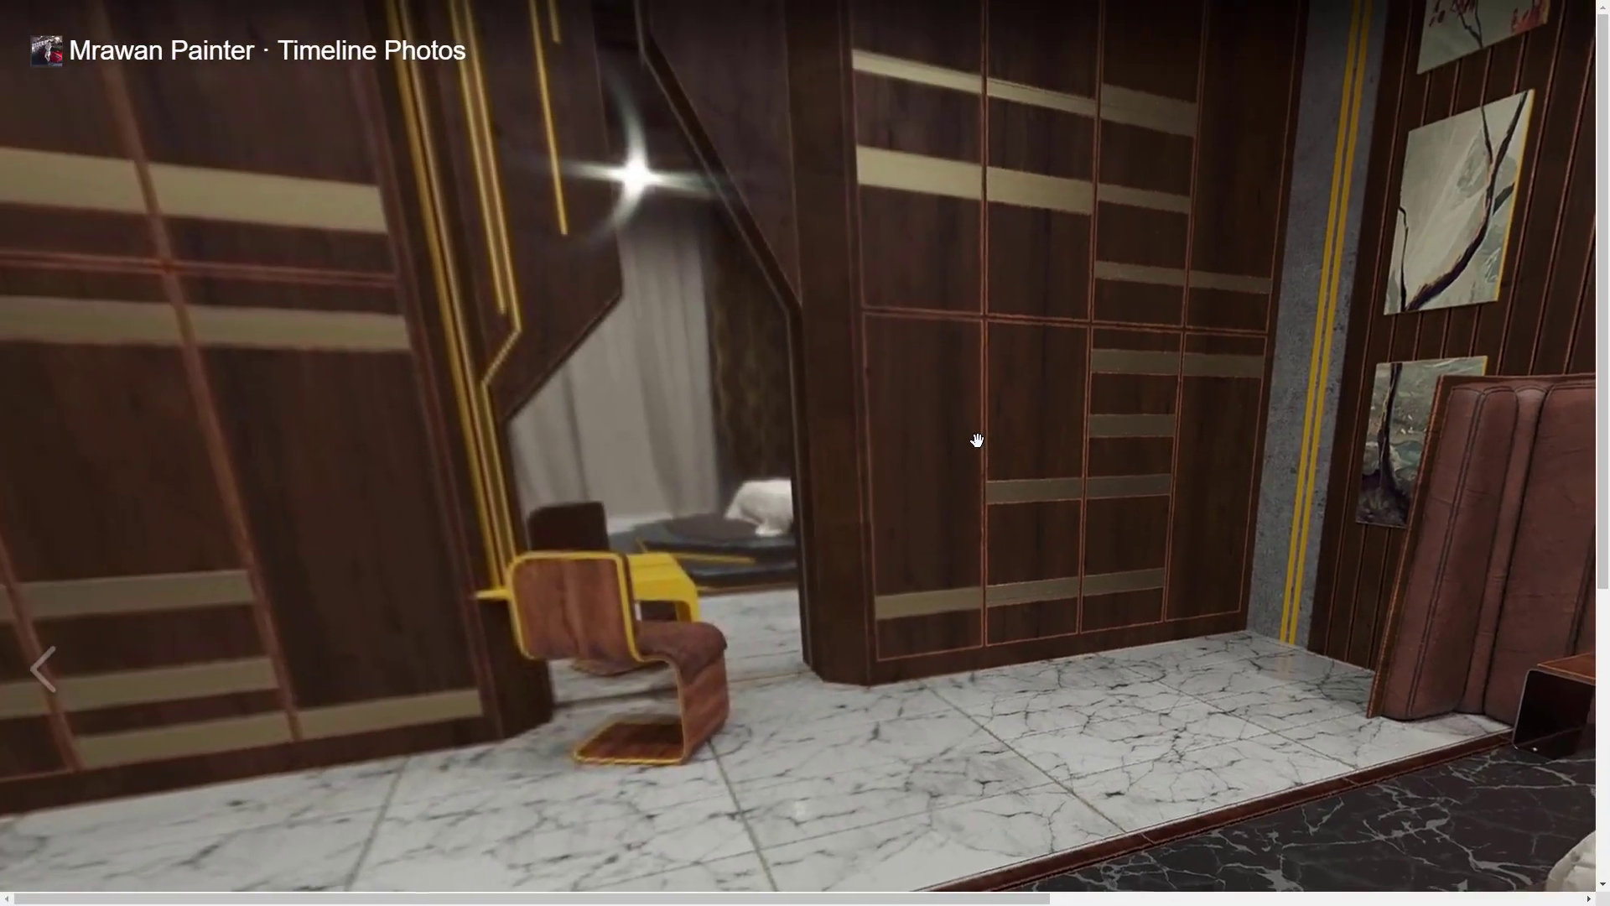
drag(706, 351, 897, 386)
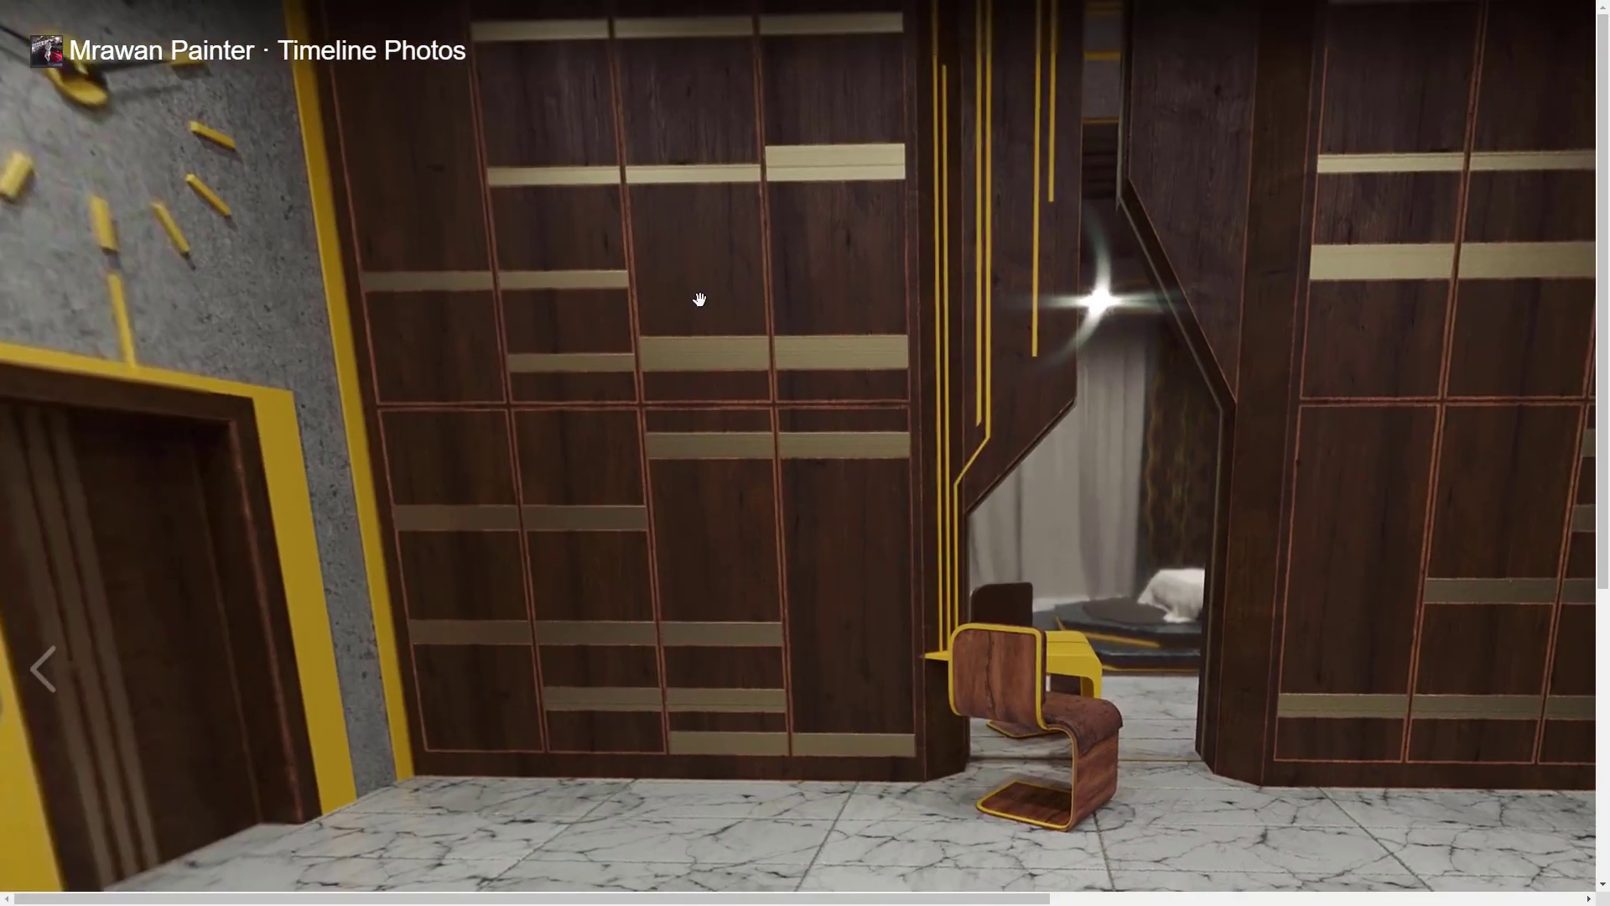
mouse_move(700, 299)
mouse_down()
mouse_move(808, 410)
mouse_move(688, 395)
mouse_move(669, 477)
mouse_up()
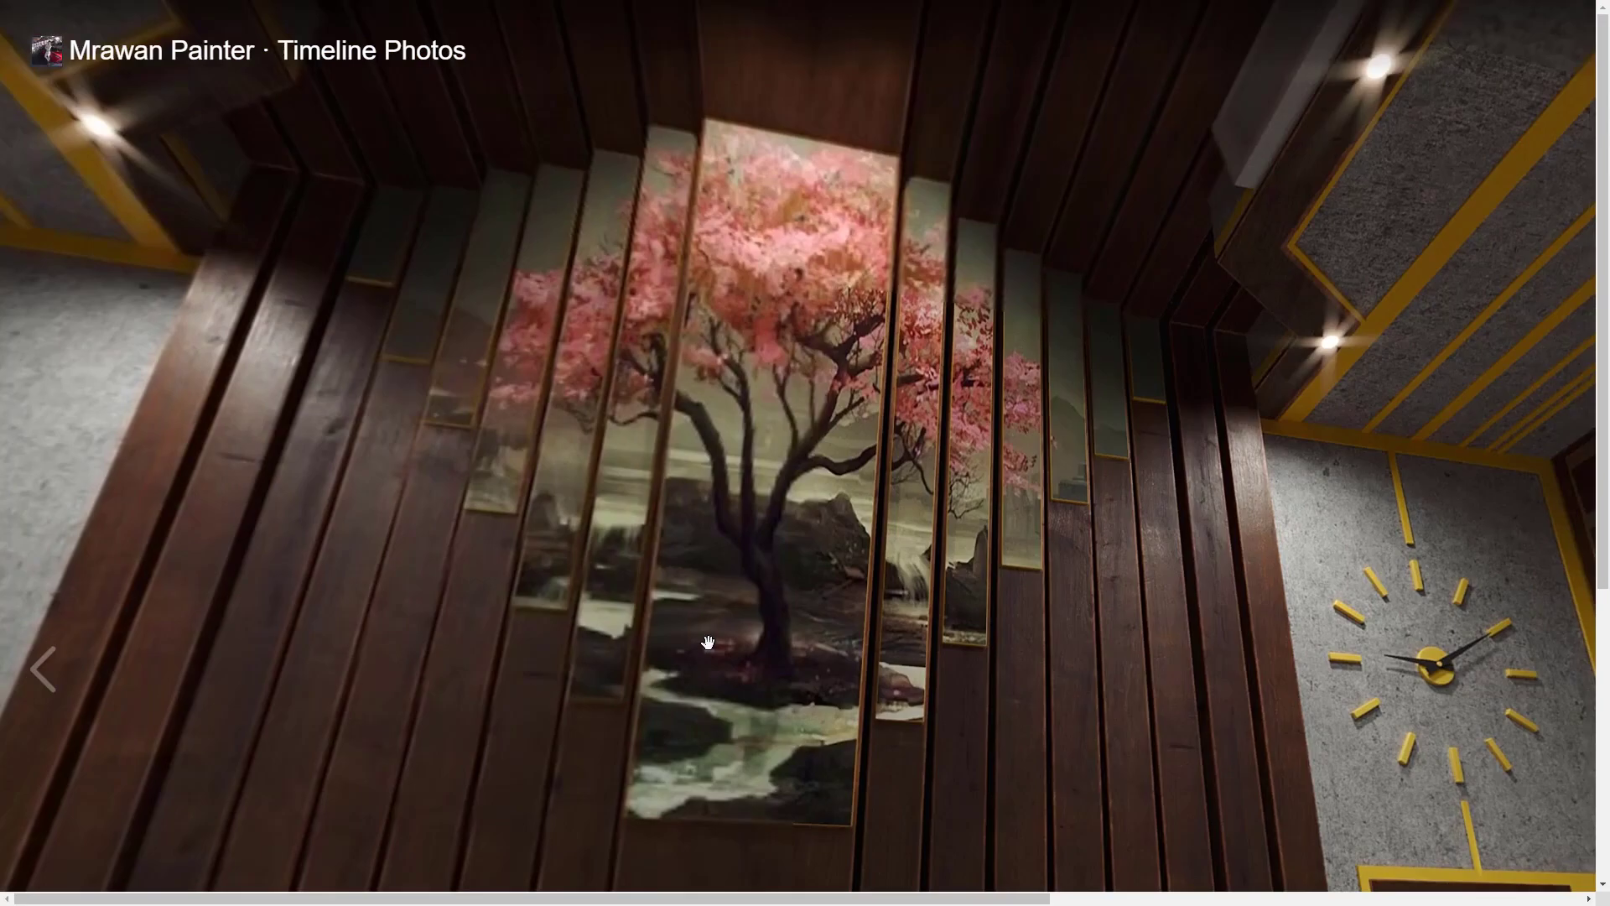
scroll(668, 476, down, 3)
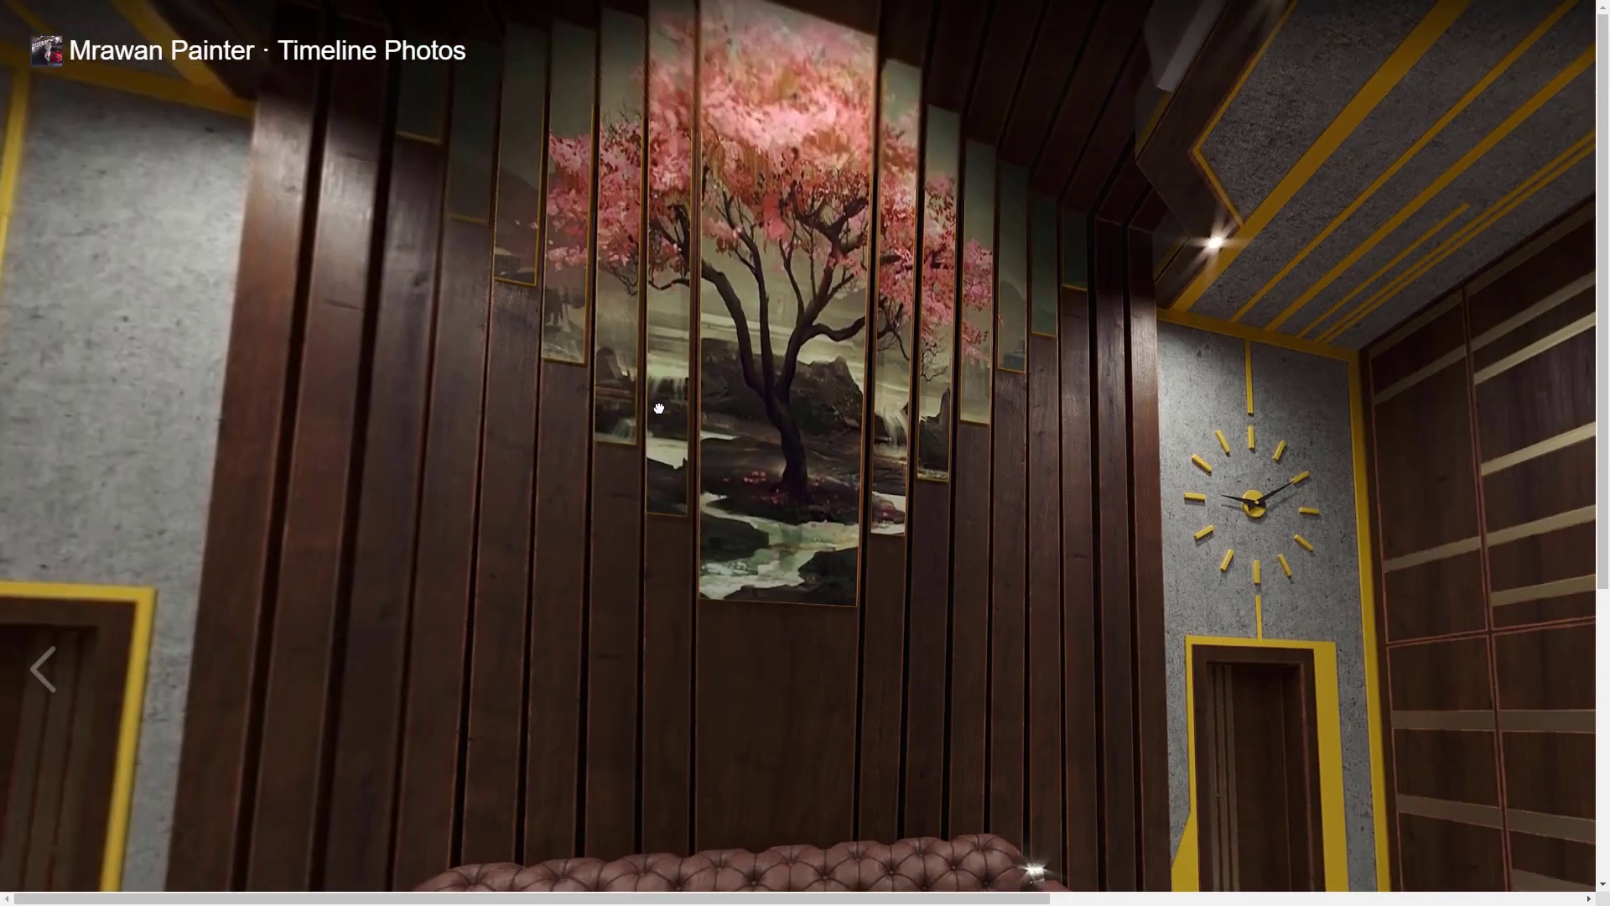
drag(659, 409, 965, 350)
drag(674, 290, 789, 323)
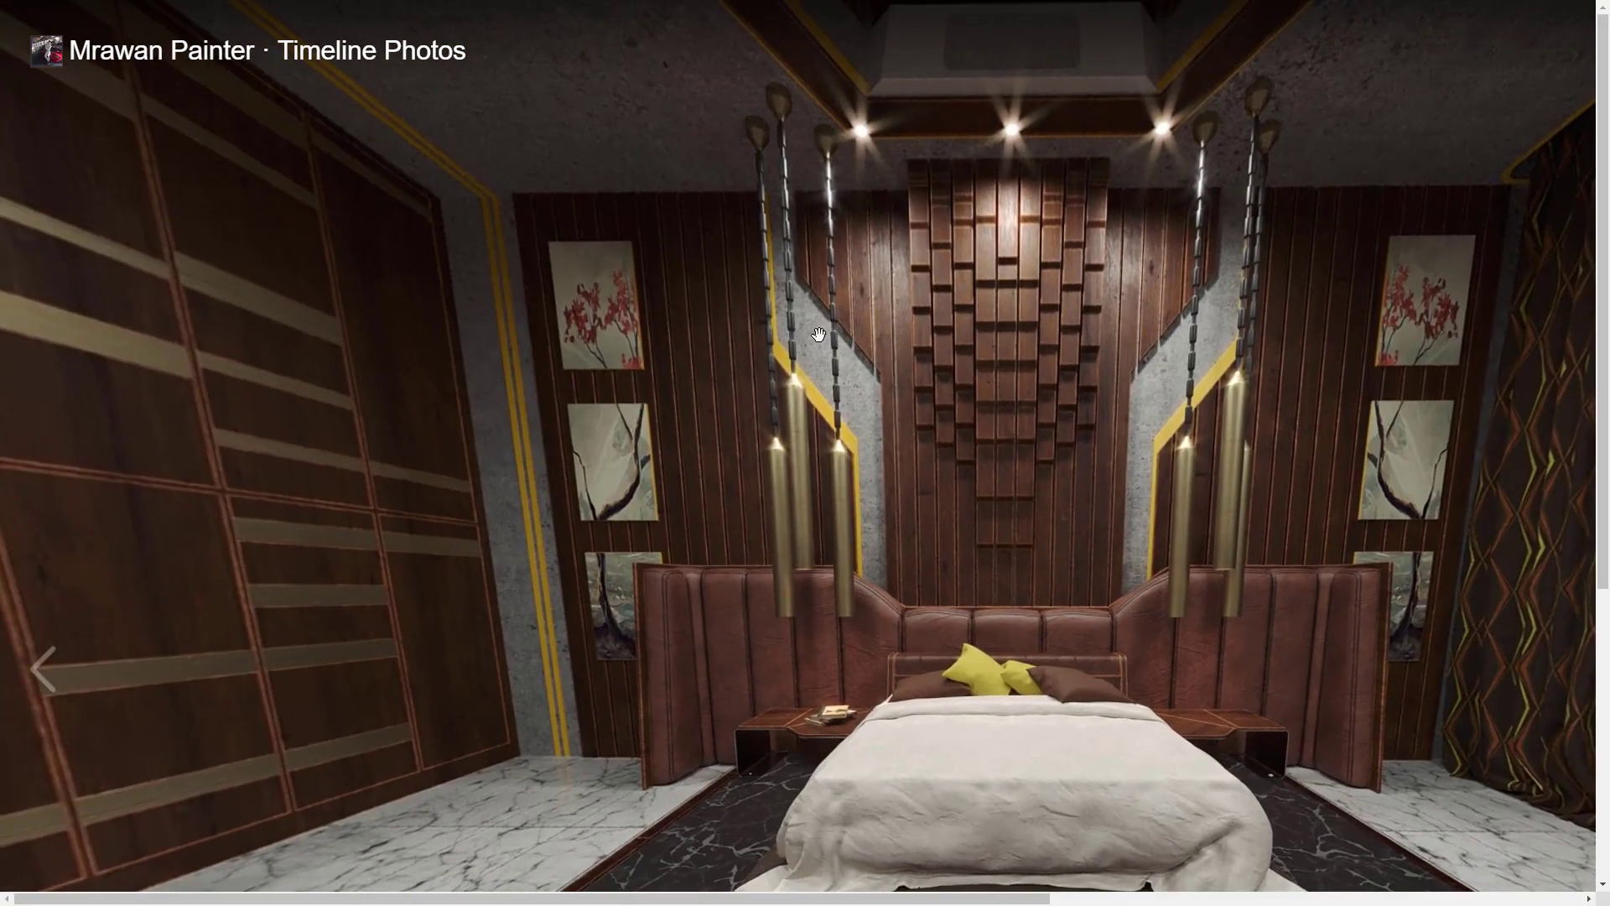
scroll(1046, 465, up, 3)
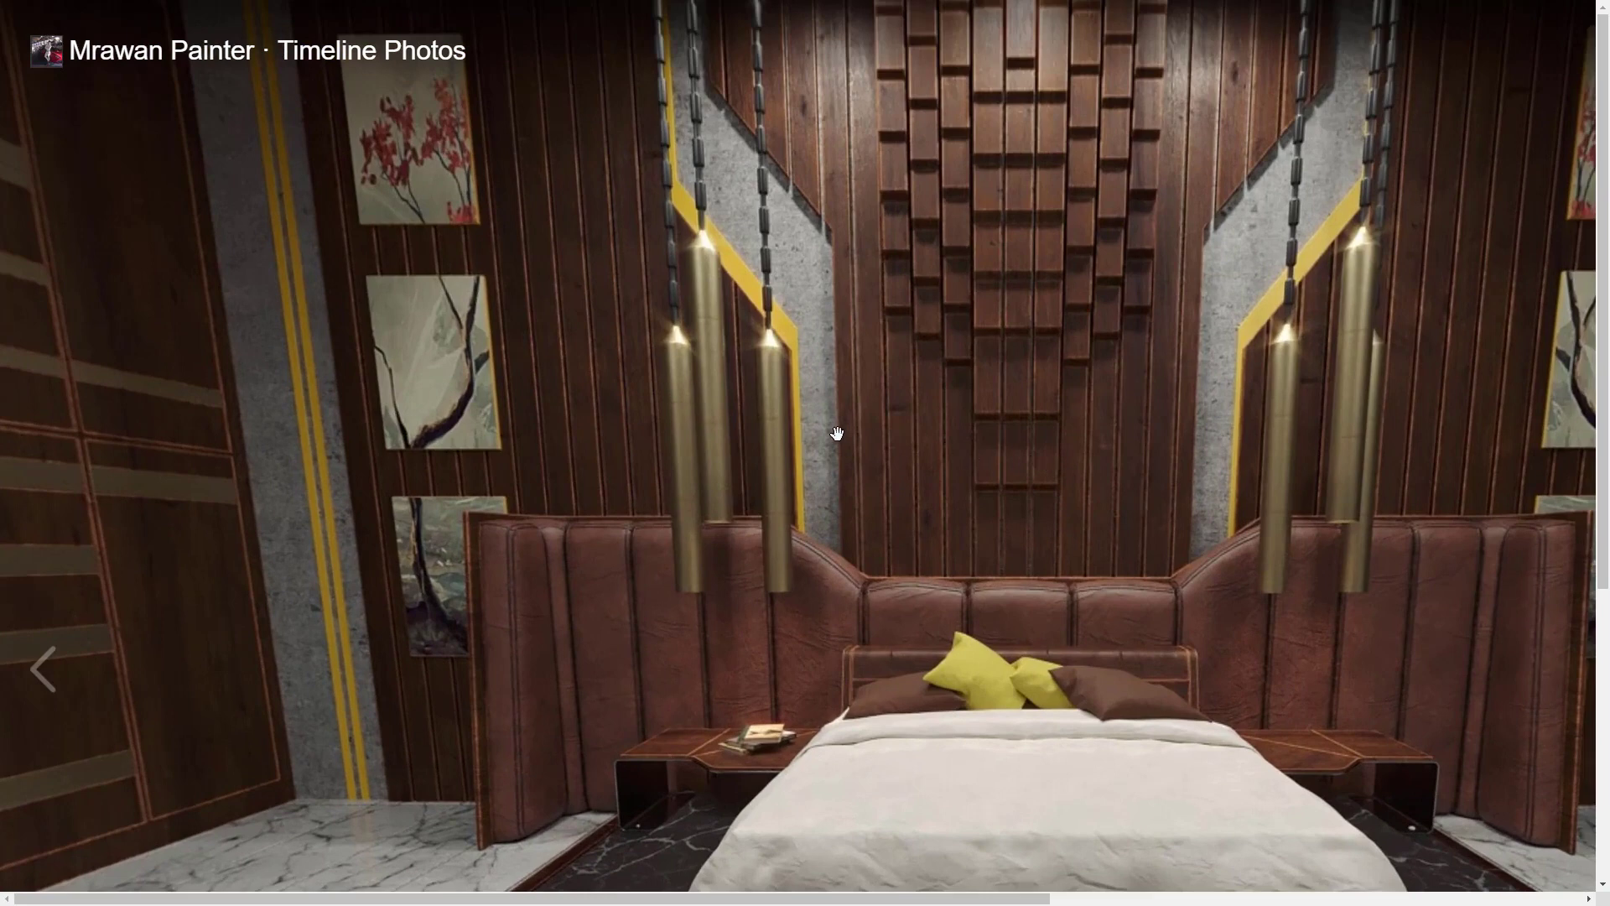
scroll(836, 433, down, 3)
mouse_move(837, 434)
mouse_down()
mouse_move(930, 401)
mouse_move(739, 422)
mouse_move(897, 374)
mouse_up()
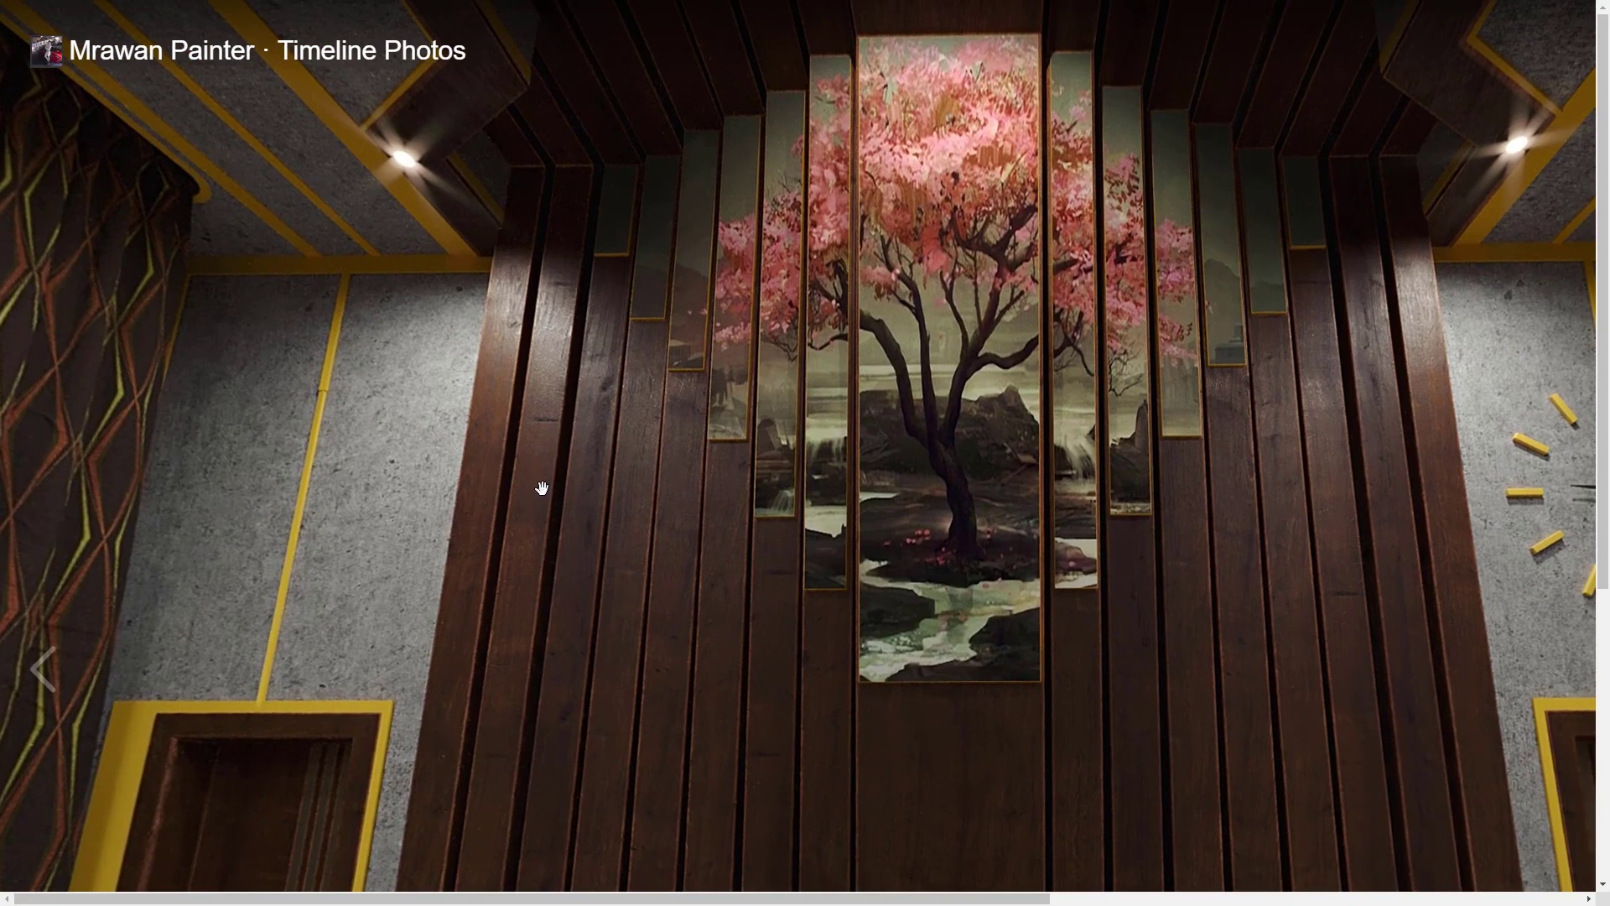